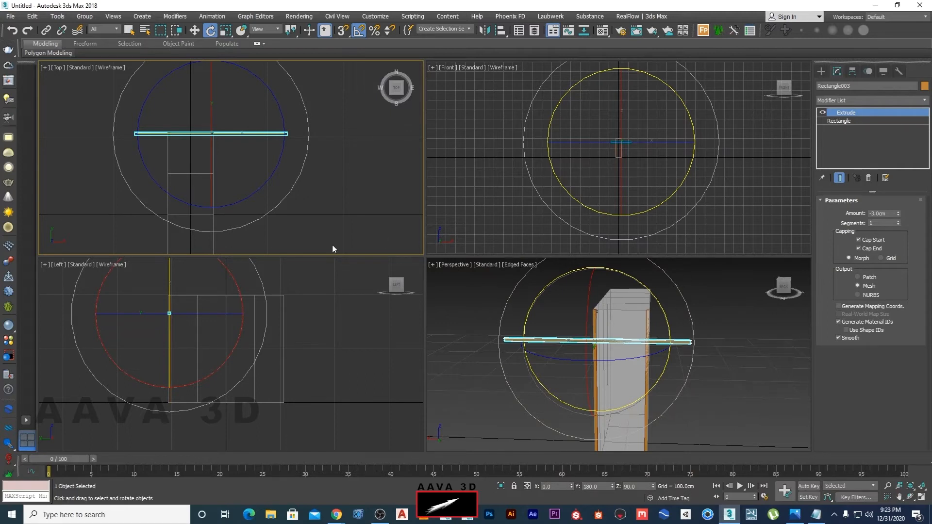
Add an Edit Spline modifier between the crossbar's base Rectangle and its Extrude modifier
{"action": "key", "text": "alt+w"}
{"action": "scroll", "coordinate": [339, 199], "scroll_direction": "up", "scroll_amount": 5}
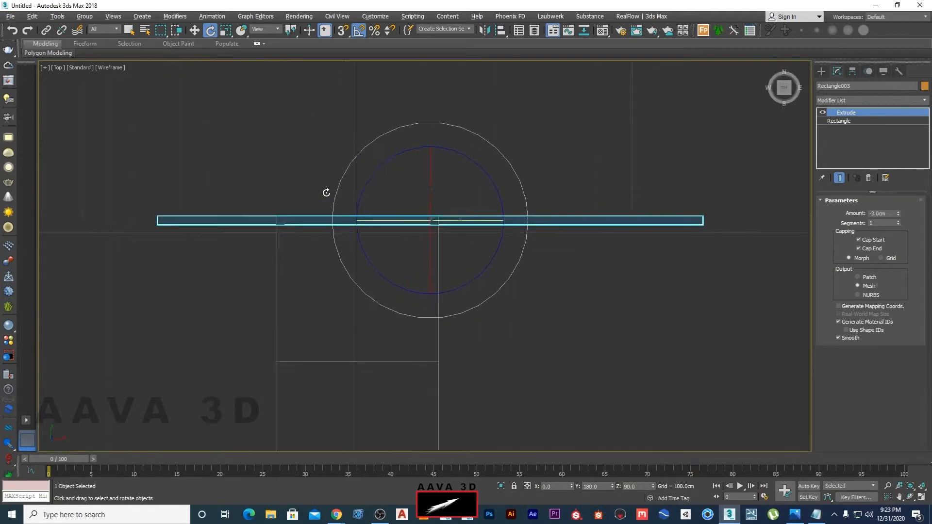
{"action": "left_click", "coordinate": [852, 121]}
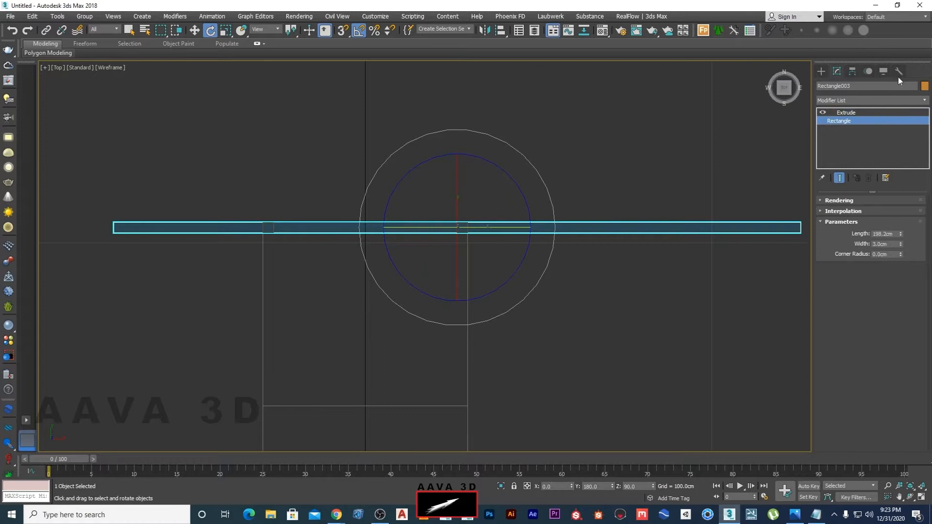
{"action": "left_click", "coordinate": [875, 101]}
{"action": "key", "text": "e"}
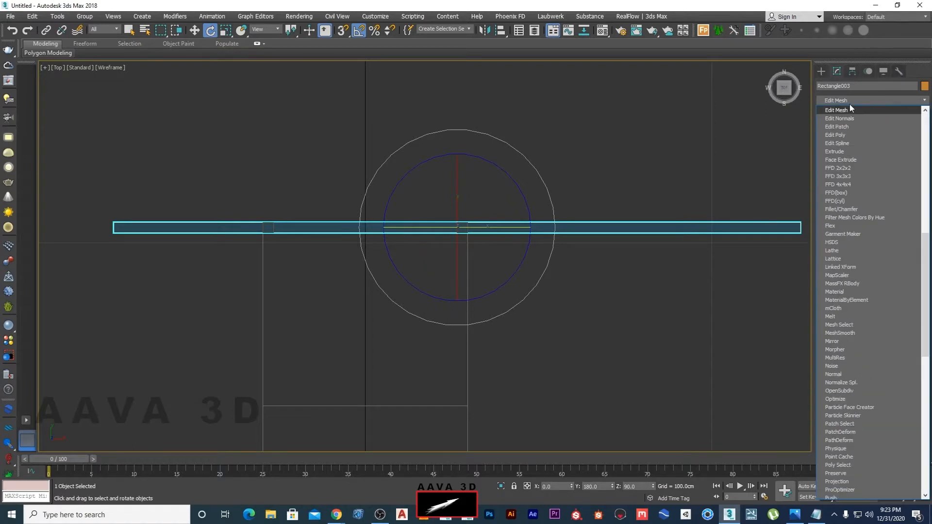
{"action": "left_click", "coordinate": [841, 142]}
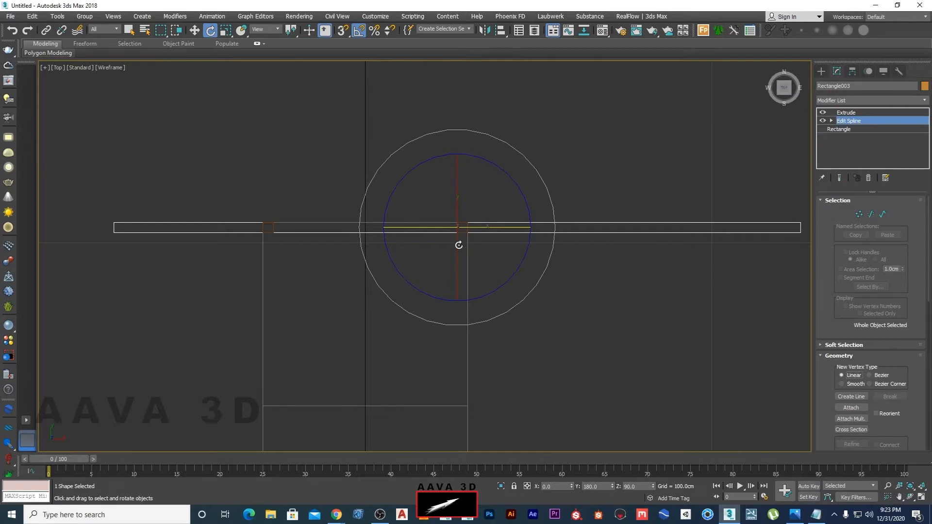
Move the crossbar's left-end vertices close to the left post and convert all four vertices to Corner
{"action": "left_click", "coordinate": [858, 215]}
{"action": "left_click_drag", "start_coordinate": [96, 197], "coordinate": [331, 236]}
{"action": "key", "text": "w"}
{"action": "scroll", "coordinate": [383, 291], "scroll_direction": "down", "scroll_amount": 2}
{"action": "left_click_drag", "start_coordinate": [750, 328], "coordinate": [749, 328]}
{"action": "right_click", "coordinate": [692, 252]}
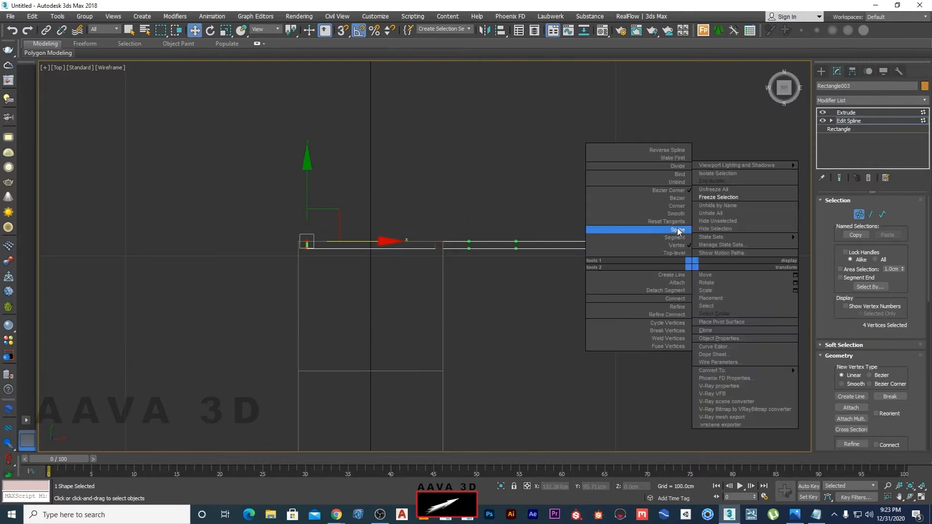
{"action": "left_click", "coordinate": [674, 202]}
{"action": "left_click", "coordinate": [556, 303]}
Try to snap the crossbar's left-end vertices to the inner edge of the left post in the top view
{"action": "scroll", "coordinate": [285, 245], "scroll_direction": "up", "scroll_amount": 8}
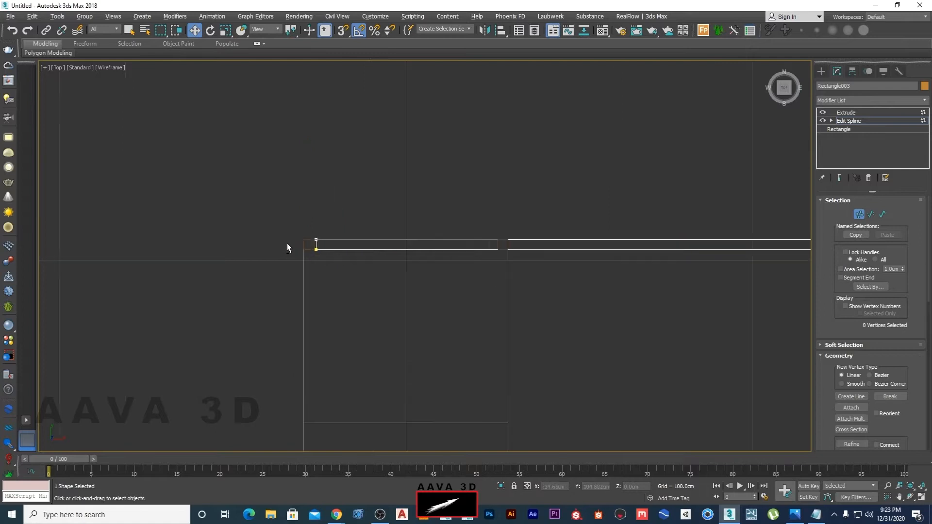
{"action": "middle_click_drag", "start_coordinate": [394, 336], "coordinate": [275, 316]}
{"action": "scroll", "coordinate": [275, 312], "scroll_direction": "down", "scroll_amount": 5}
{"action": "middle_click_drag", "start_coordinate": [451, 340], "coordinate": [410, 326]}
{"action": "scroll", "coordinate": [256, 289], "scroll_direction": "up", "scroll_amount": 3}
{"action": "scroll", "coordinate": [233, 291], "scroll_direction": "up", "scroll_amount": 7}
{"action": "left_click_drag", "start_coordinate": [232, 306], "coordinate": [172, 232]}
{"action": "scroll", "coordinate": [190, 284], "scroll_direction": "up", "scroll_amount": 4}
{"action": "key", "text": "s"}
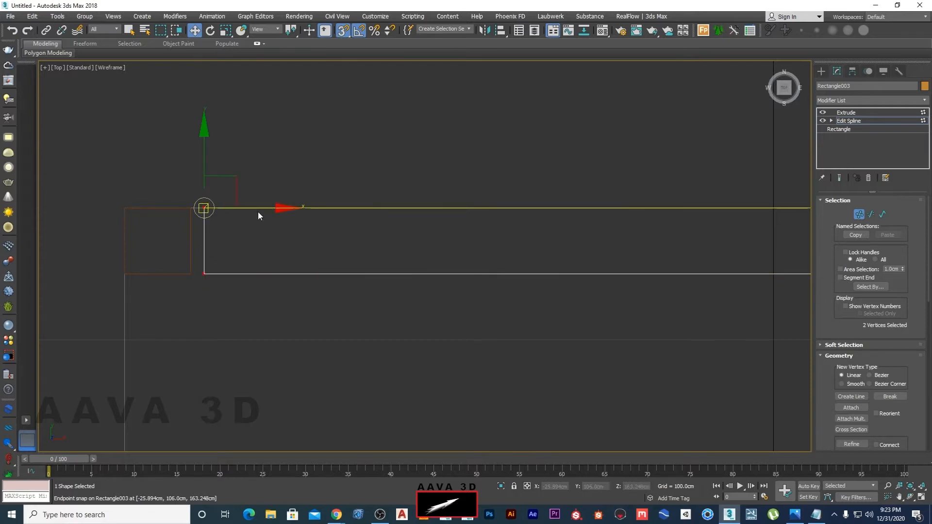
{"action": "left_click_drag", "start_coordinate": [284, 320], "coordinate": [240, 262]}
{"action": "mouse_move", "coordinate": [193, 182]}
{"action": "left_mouse_down"}
{"action": "mouse_move", "coordinate": [197, 190]}
{"action": "mouse_move", "coordinate": [184, 171]}
{"action": "left_mouse_up"}
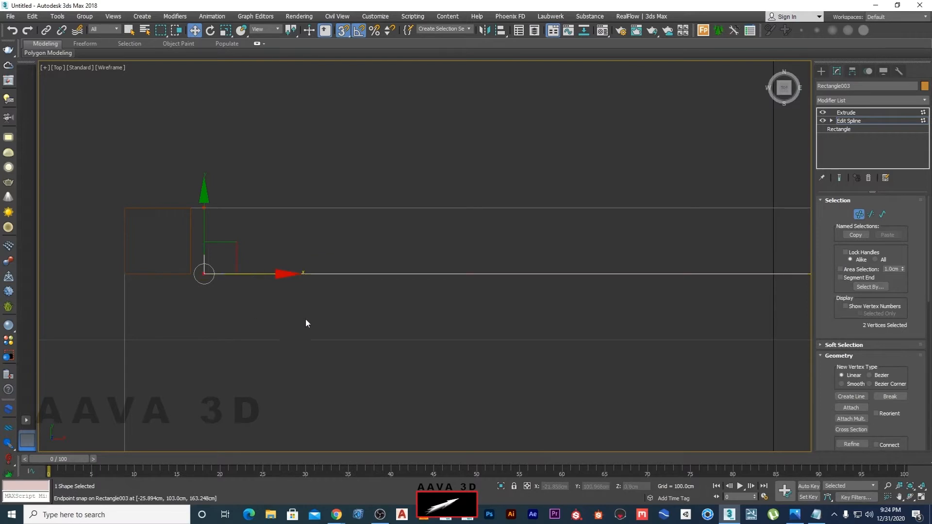
{"action": "left_click_drag", "start_coordinate": [185, 144], "coordinate": [238, 318]}
{"action": "left_click_drag", "start_coordinate": [186, 196], "coordinate": [641, 253]}
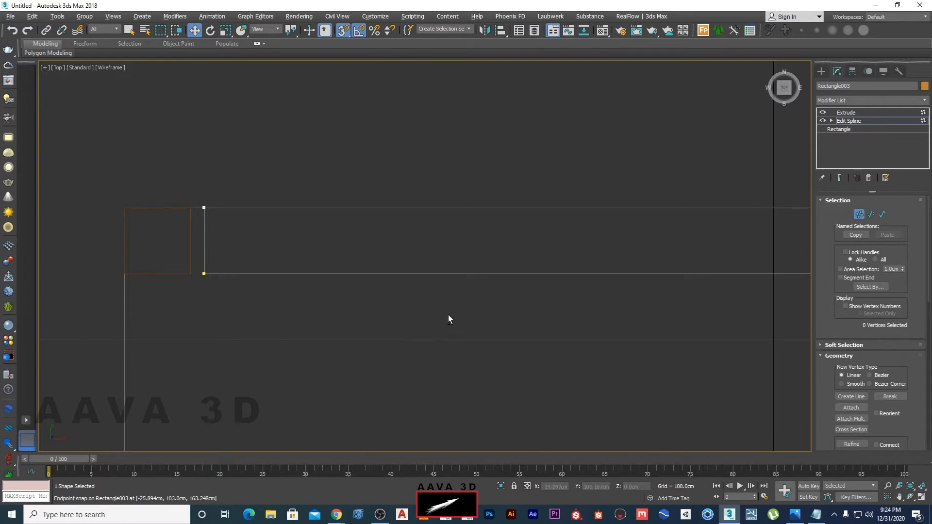
Snap the crossbar's two left-end vertices to the inner edge of the left post in the top view
{"action": "key", "text": "alt+w"}
{"action": "left_click", "coordinate": [628, 353]}
{"action": "key", "text": "alt+w"}
{"action": "left_click_drag", "start_coordinate": [497, 304], "coordinate": [386, 265], "text": "alt"}
{"action": "middle_click_drag", "start_coordinate": [385, 265], "coordinate": [311, 225], "text": "alt"}
{"action": "scroll", "coordinate": [309, 224], "scroll_direction": "up", "scroll_amount": 4}
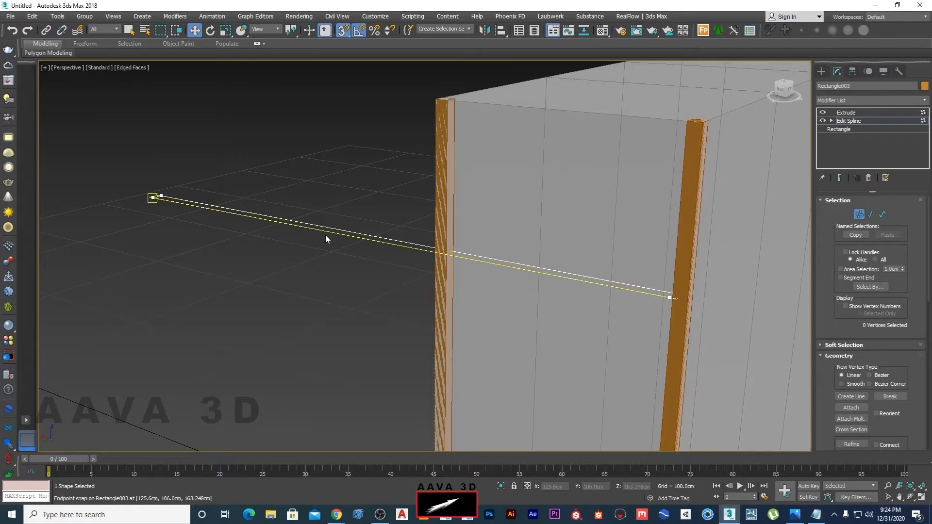
{"action": "key", "text": "alt+w"}
{"action": "left_click", "coordinate": [178, 193]}
{"action": "key", "text": "alt+w"}
{"action": "left_click_drag", "start_coordinate": [263, 293], "coordinate": [204, 214]}
{"action": "scroll", "coordinate": [179, 216], "scroll_direction": "up", "scroll_amount": 2}
{"action": "left_click_drag", "start_coordinate": [291, 299], "coordinate": [198, 300]}
Snap the crossbar's two right-end vertices to the inner edge of the right post
{"action": "scroll", "coordinate": [291, 323], "scroll_direction": "down", "scroll_amount": 4}
{"action": "scroll", "coordinate": [325, 318], "scroll_direction": "down", "scroll_amount": 2}
{"action": "middle_click_drag", "start_coordinate": [452, 319], "coordinate": [610, 225]}
{"action": "left_click_drag", "start_coordinate": [643, 176], "coordinate": [536, 272]}
{"action": "scroll", "coordinate": [536, 272], "scroll_direction": "down", "scroll_amount": 4}
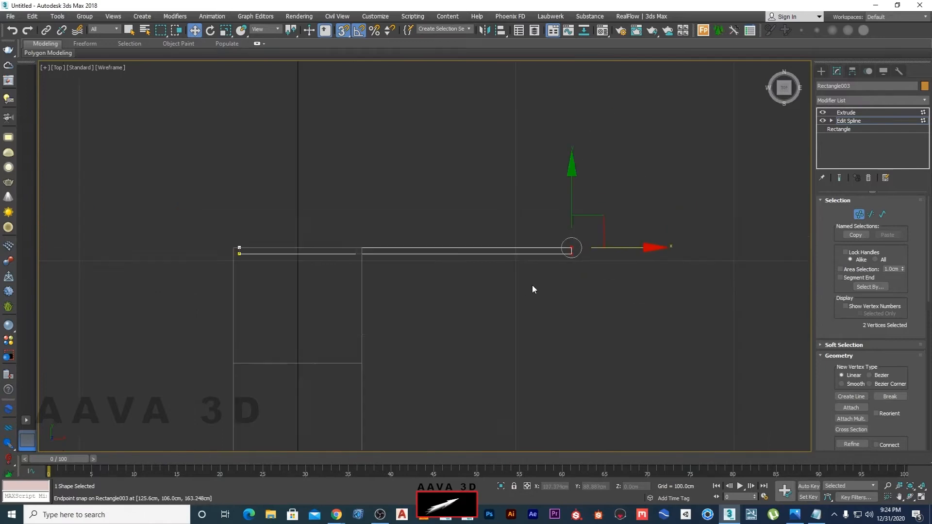
{"action": "left_click_drag", "start_coordinate": [605, 259], "coordinate": [408, 286]}
{"action": "scroll", "coordinate": [410, 270], "scroll_direction": "up", "scroll_amount": 6}
{"action": "scroll", "coordinate": [415, 214], "scroll_direction": "down", "scroll_amount": 3}
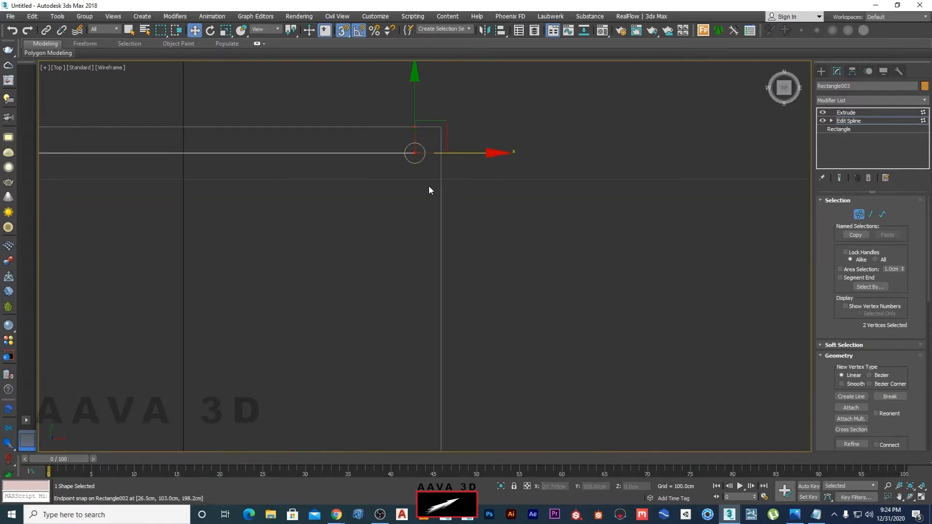
Leave vertex editing and raise the whole crossbar so it snaps to the top of the posts at Z 198.2 cm
{"action": "key", "text": "alt+w"}
{"action": "middle_click", "coordinate": [650, 374]}
{"action": "key", "text": "alt+w"}
{"action": "scroll", "coordinate": [516, 304], "scroll_direction": "down", "scroll_amount": 3}
{"action": "mouse_move", "coordinate": [516, 304]}
{"action": "middle_mouse_down", "text": "alt"}
{"action": "mouse_move", "coordinate": [576, 284]}
{"action": "mouse_move", "coordinate": [598, 293]}
{"action": "mouse_move", "coordinate": [519, 286]}
{"action": "middle_mouse_up", "text": "alt"}
{"action": "scroll", "coordinate": [537, 295], "scroll_direction": "up", "scroll_amount": 2}
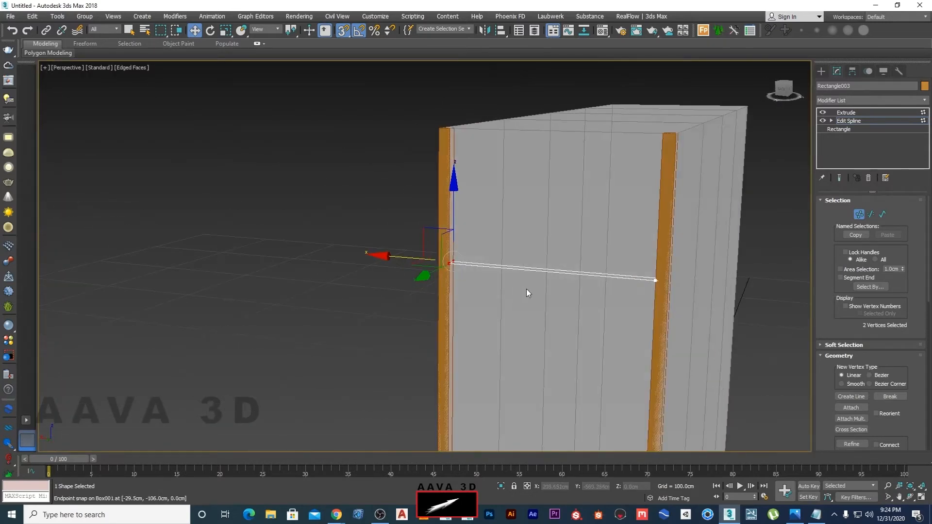
{"action": "left_click_drag", "start_coordinate": [692, 321], "coordinate": [667, 313]}
{"action": "left_click_drag", "start_coordinate": [430, 244], "coordinate": [430, 245]}
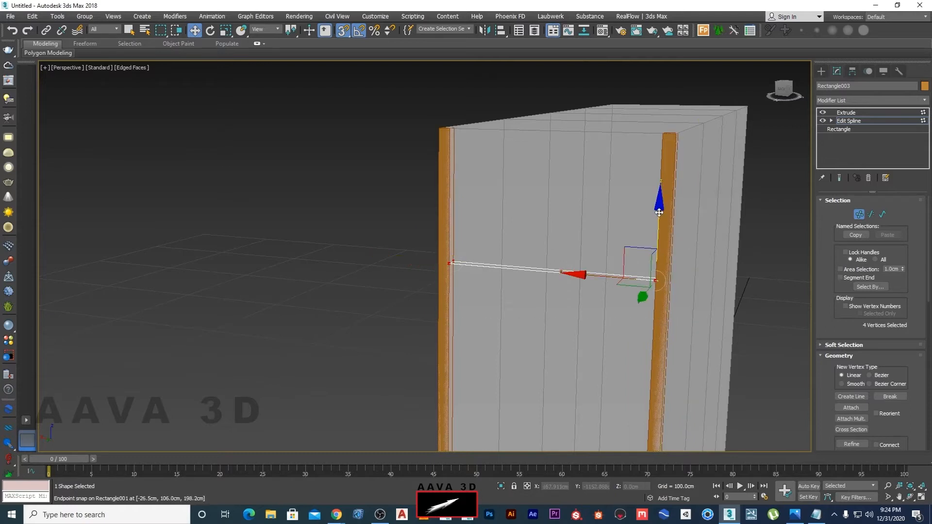
{"action": "left_click", "coordinate": [848, 121]}
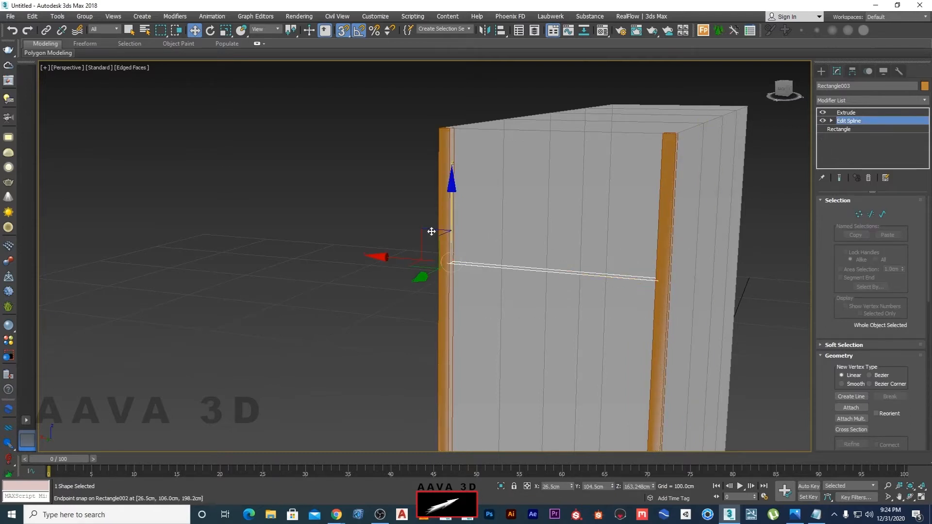
{"action": "left_click_drag", "start_coordinate": [450, 220], "coordinate": [451, 120]}
{"action": "scroll", "coordinate": [459, 134], "scroll_direction": "up", "scroll_amount": 2}
{"action": "scroll", "coordinate": [479, 146], "scroll_direction": "up", "scroll_amount": 1}
{"action": "left_click_drag", "start_coordinate": [439, 194], "coordinate": [439, 122]}
{"action": "scroll", "coordinate": [466, 187], "scroll_direction": "down", "scroll_amount": 3}
{"action": "middle_click_drag", "start_coordinate": [467, 188], "coordinate": [549, 233], "text": "alt"}
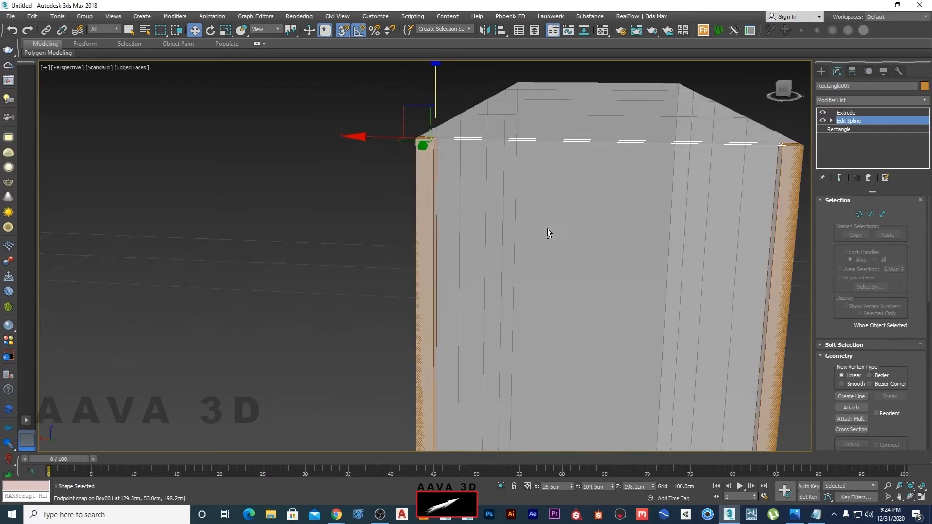
Set the crossbar's Extrude amount to 3 cm so it extends downward between the posts, and deselect it
{"action": "left_click", "coordinate": [847, 112]}
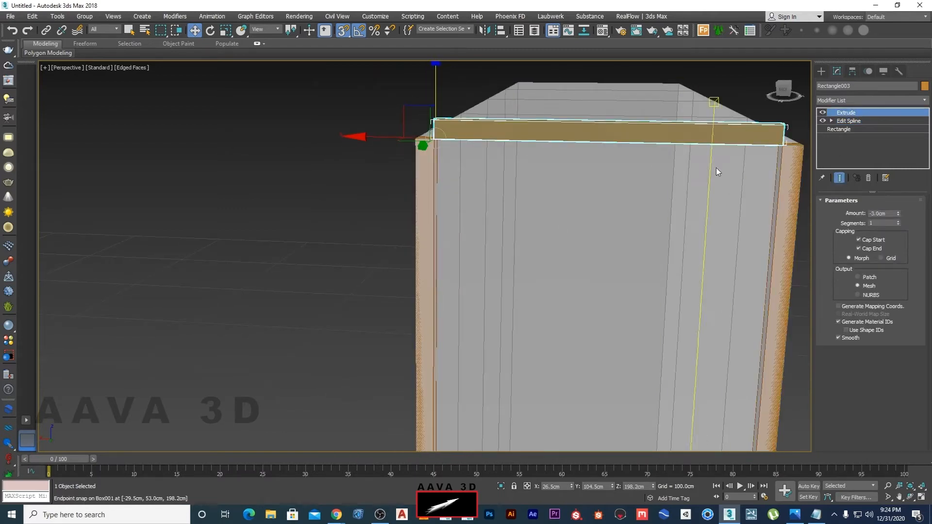
{"action": "middle_click_drag", "start_coordinate": [654, 203], "coordinate": [562, 215], "text": "alt"}
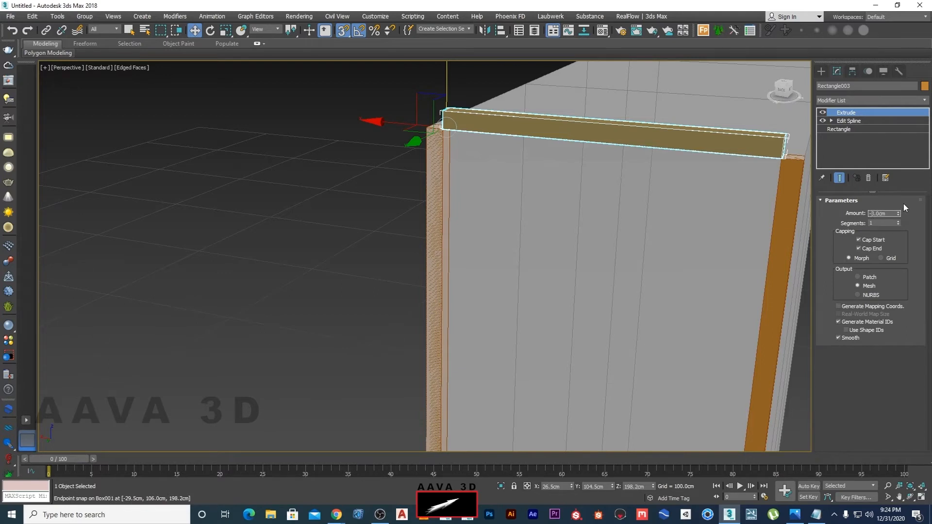
{"action": "key", "text": "Return"}
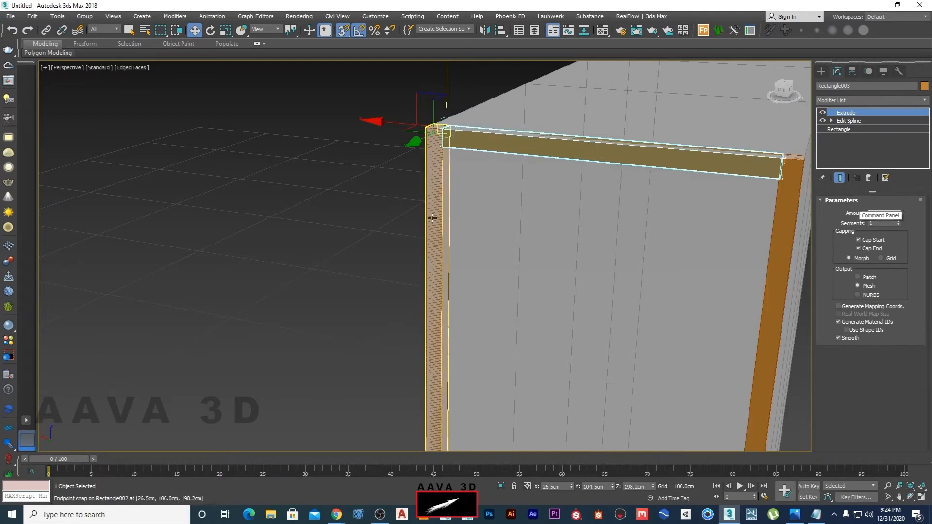
{"action": "left_click", "coordinate": [359, 195]}
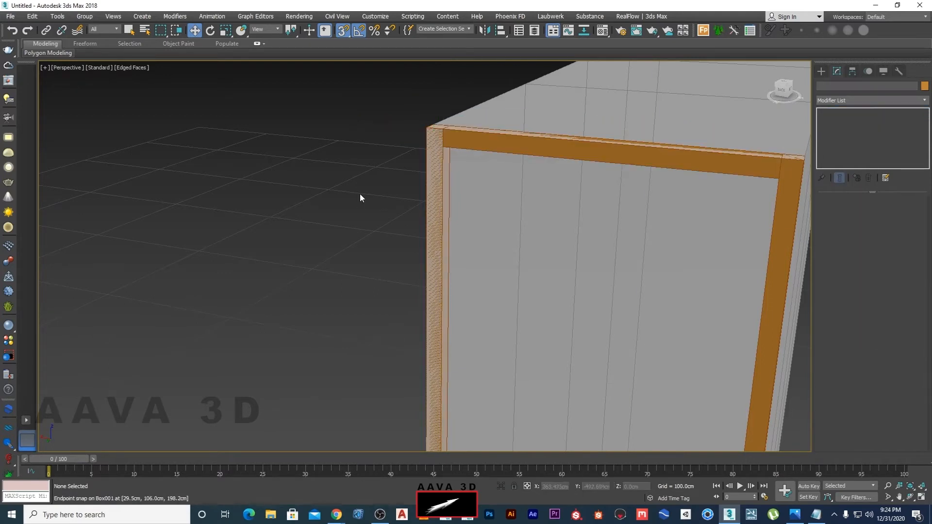
{"action": "left_click", "coordinate": [487, 146]}
{"action": "middle_click_drag", "start_coordinate": [479, 175], "coordinate": [538, 178], "text": "alt"}
{"action": "left_click", "coordinate": [371, 222]}
{"action": "scroll", "coordinate": [538, 177], "scroll_direction": "down", "scroll_amount": 5}
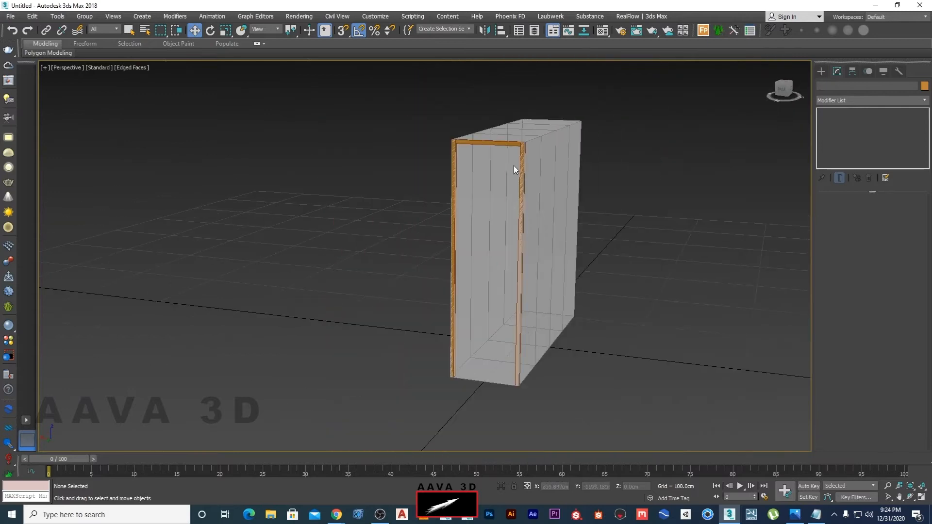
Check the wardrobe reference photo in Photos, and in 3ds Max copy the top crossbar down near the foot of the posts
{"action": "left_click", "coordinate": [486, 143]}
{"action": "left_click", "coordinate": [796, 516]}
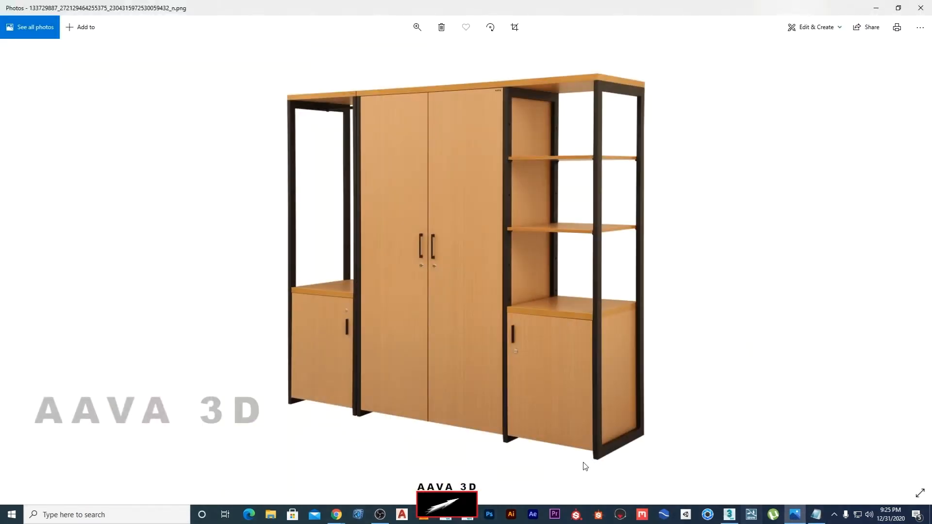
{"action": "left_click", "coordinate": [876, 8]}
{"action": "left_click_drag", "start_coordinate": [456, 82], "coordinate": [459, 292], "text": "shift"}
{"action": "key", "text": "Return"}
{"action": "scroll", "coordinate": [436, 359], "scroll_direction": "up", "scroll_amount": 5}
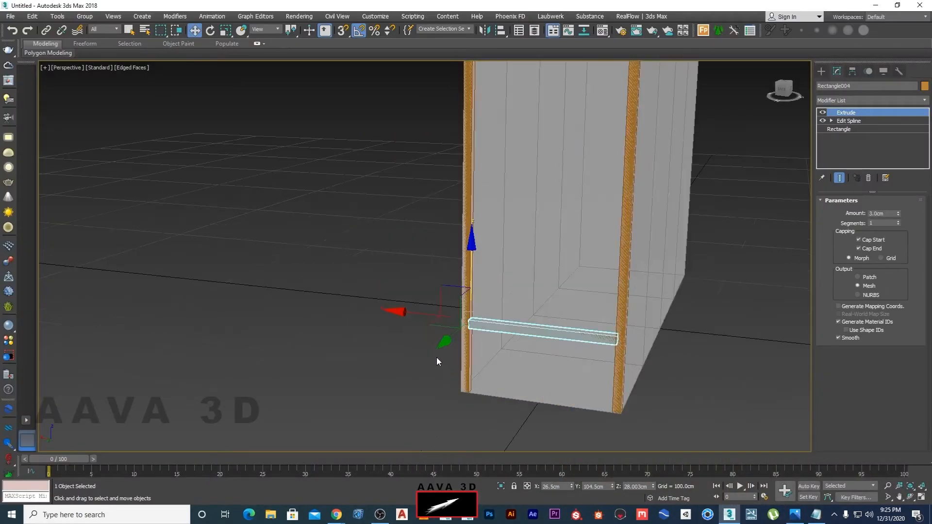
{"action": "middle_click_drag", "start_coordinate": [437, 360], "coordinate": [422, 253]}
Snap the copied crossbar's lower edge to the bottom of the frame in the left view and deselect it
{"action": "key", "text": "alt+w"}
{"action": "middle_click", "coordinate": [209, 413]}
{"action": "key", "text": "alt+w"}
{"action": "scroll", "coordinate": [311, 335], "scroll_direction": "up", "scroll_amount": 8}
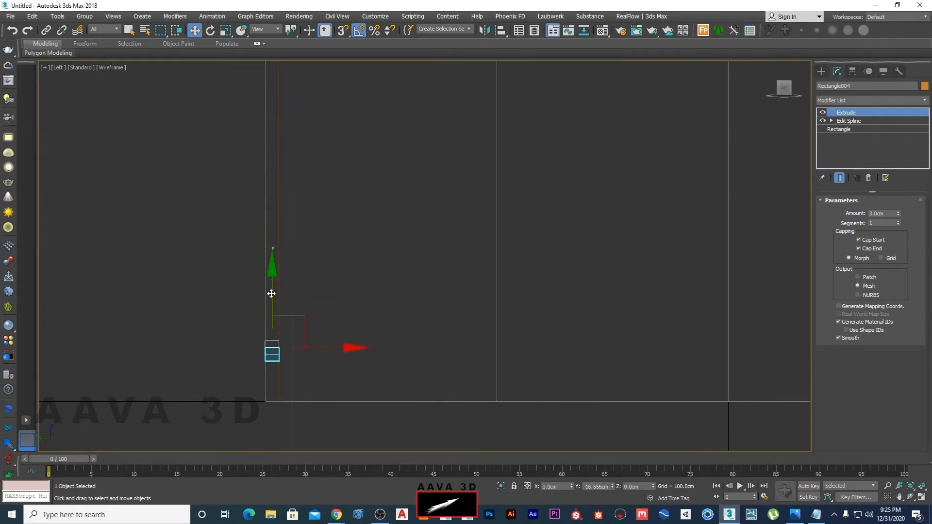
{"action": "scroll", "coordinate": [285, 311], "scroll_direction": "up", "scroll_amount": 4}
{"action": "key", "text": "s"}
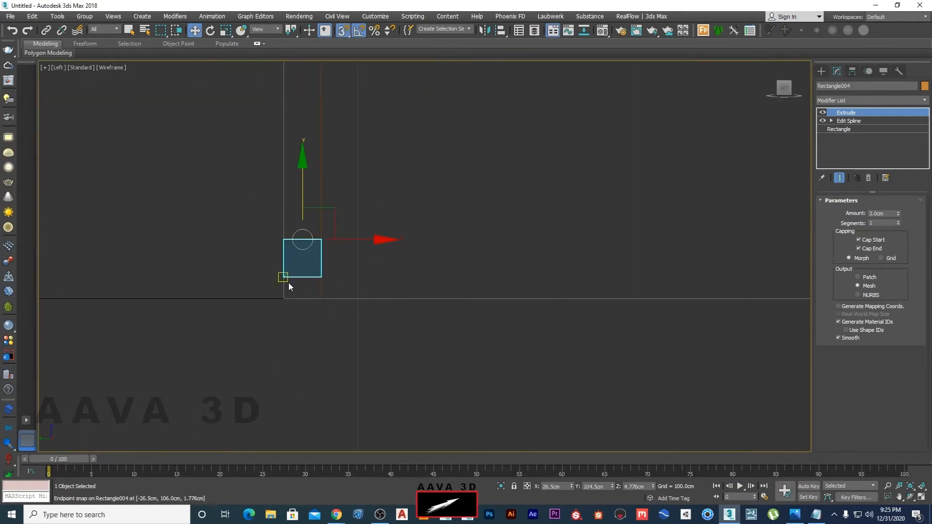
{"action": "left_click_drag", "start_coordinate": [283, 277], "coordinate": [284, 299]}
{"action": "key", "text": "alt+w"}
{"action": "middle_click", "coordinate": [620, 345]}
{"action": "key", "text": "alt+w"}
{"action": "middle_click_drag", "start_coordinate": [619, 345], "coordinate": [484, 377]}
{"action": "left_click", "coordinate": [452, 392]}
{"action": "scroll", "coordinate": [452, 393], "scroll_direction": "down", "scroll_amount": 4}
Compare the side frame with the wardrobe reference photo in Photos and examine its corners from several angles in 3ds Max
{"action": "left_click", "coordinate": [803, 519]}
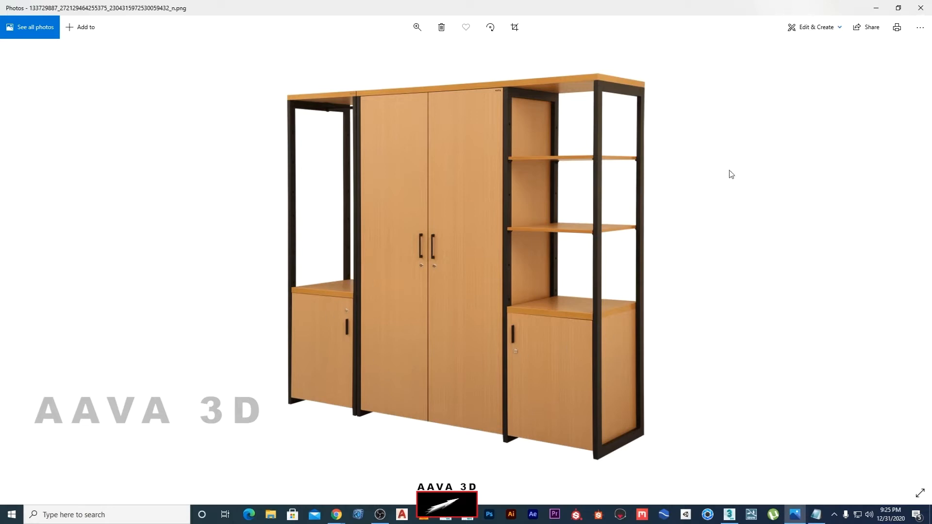
{"action": "left_click", "coordinate": [876, 7]}
{"action": "scroll", "coordinate": [478, 235], "scroll_direction": "down", "scroll_amount": 3}
{"action": "mouse_move", "coordinate": [473, 230]}
{"action": "middle_mouse_down", "text": "alt"}
{"action": "mouse_move", "coordinate": [450, 247]}
{"action": "mouse_move", "coordinate": [486, 225]}
{"action": "middle_mouse_up", "text": "alt"}
{"action": "scroll", "coordinate": [510, 210], "scroll_direction": "up", "scroll_amount": 4}
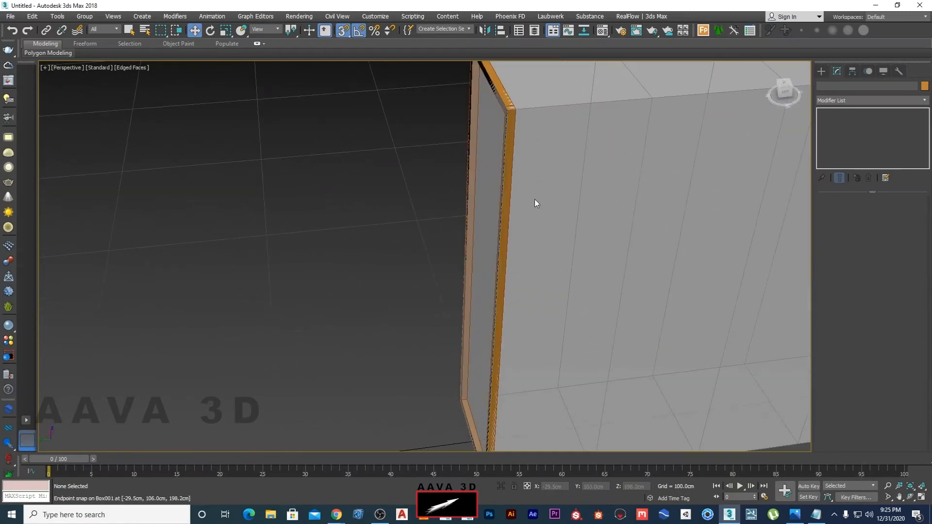
{"action": "scroll", "coordinate": [509, 210], "scroll_direction": "down", "scroll_amount": 3}
{"action": "middle_click_drag", "start_coordinate": [516, 255], "coordinate": [480, 222], "text": "alt"}
{"action": "scroll", "coordinate": [440, 238], "scroll_direction": "up", "scroll_amount": 3}
{"action": "scroll", "coordinate": [511, 229], "scroll_direction": "down", "scroll_amount": 3}
{"action": "scroll", "coordinate": [526, 237], "scroll_direction": "up", "scroll_amount": 3}
{"action": "scroll", "coordinate": [480, 222], "scroll_direction": "up", "scroll_amount": 3}
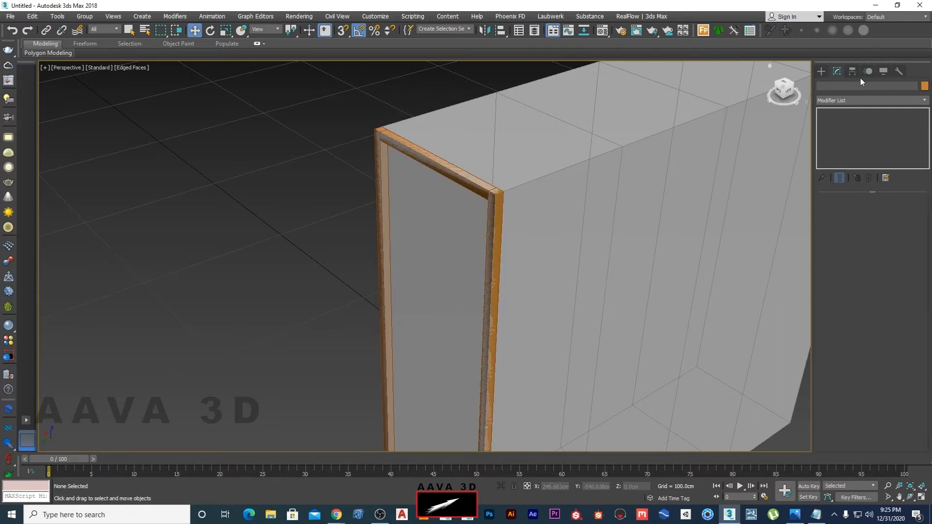
Hide the frozen objects so only the frame bars are displayed
{"action": "left_click", "coordinate": [885, 71]}
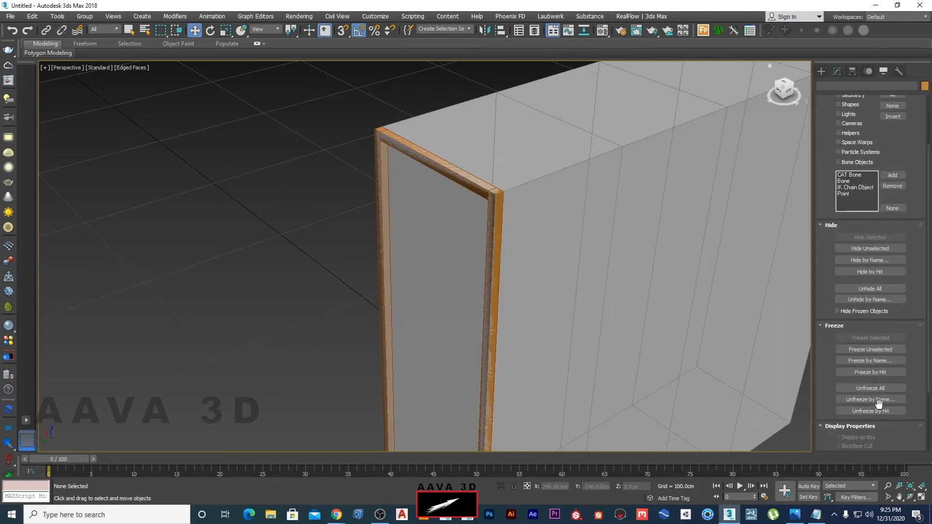
{"action": "left_click", "coordinate": [838, 311]}
{"action": "middle_click_drag", "start_coordinate": [566, 276], "coordinate": [389, 215], "text": "alt"}
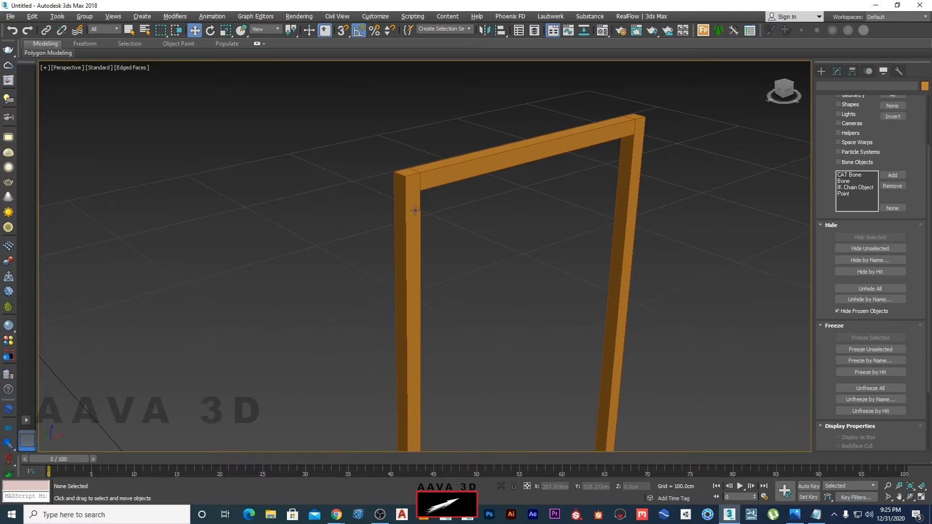
Add a Chamfer modifier to the vertical post Rectangle001
{"action": "left_click", "coordinate": [413, 184]}
{"action": "scroll", "coordinate": [420, 172], "scroll_direction": "up", "scroll_amount": 5}
{"action": "scroll", "coordinate": [421, 172], "scroll_direction": "up", "scroll_amount": 2}
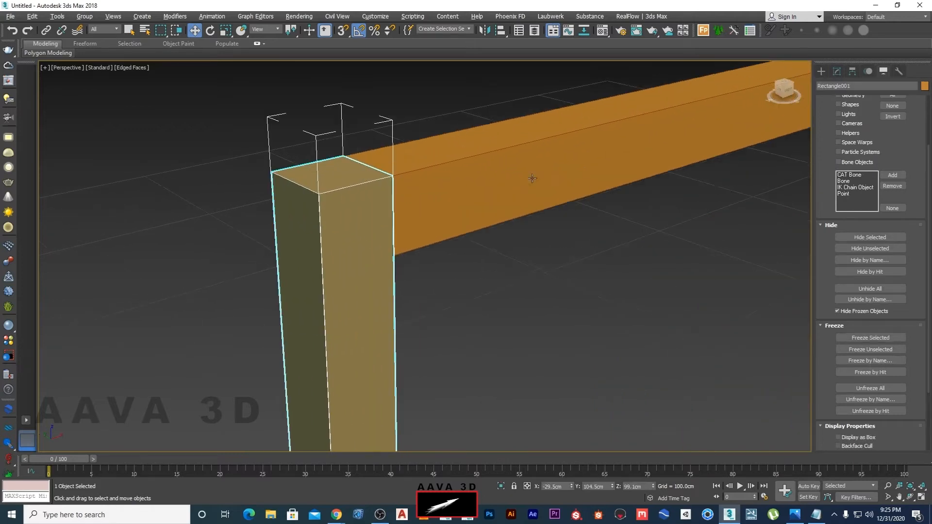
{"action": "left_click", "coordinate": [836, 71]}
{"action": "left_click", "coordinate": [867, 99]}
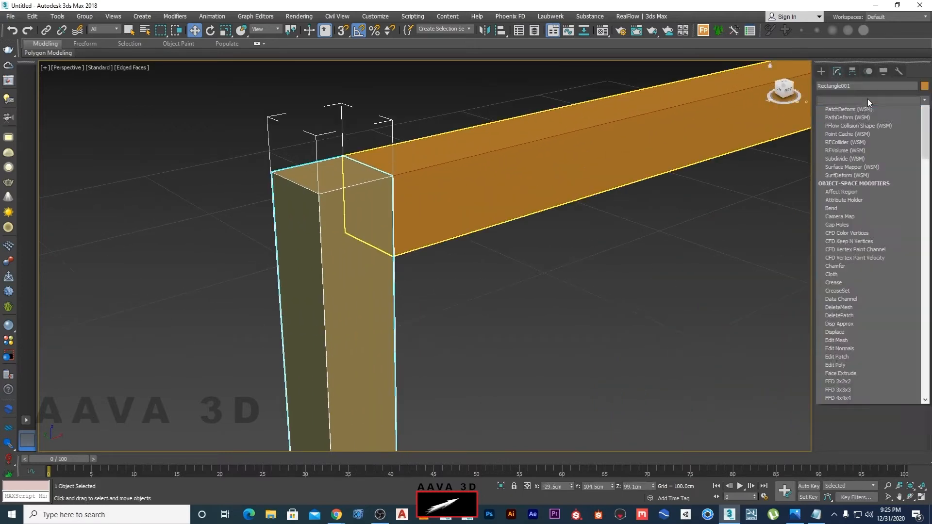
{"action": "key", "text": "c"}
{"action": "key", "text": "c"}
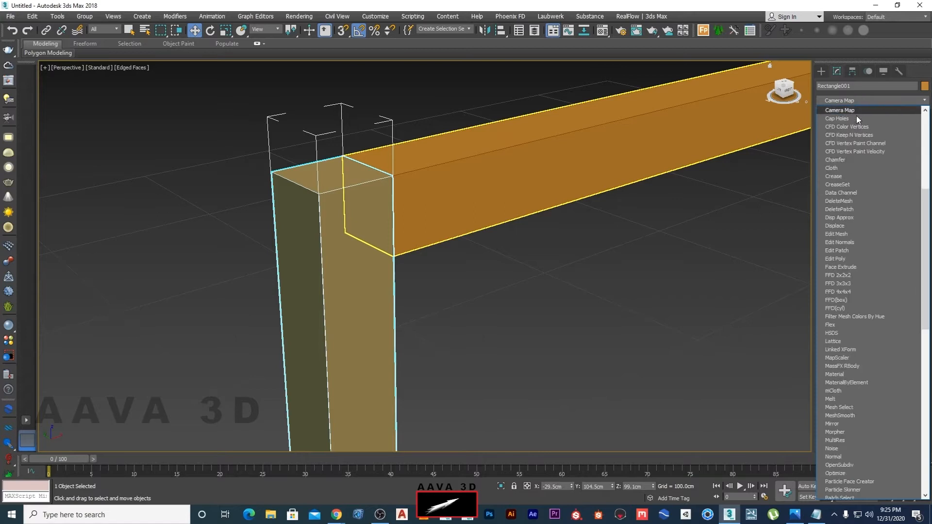
{"action": "left_click", "coordinate": [844, 159]}
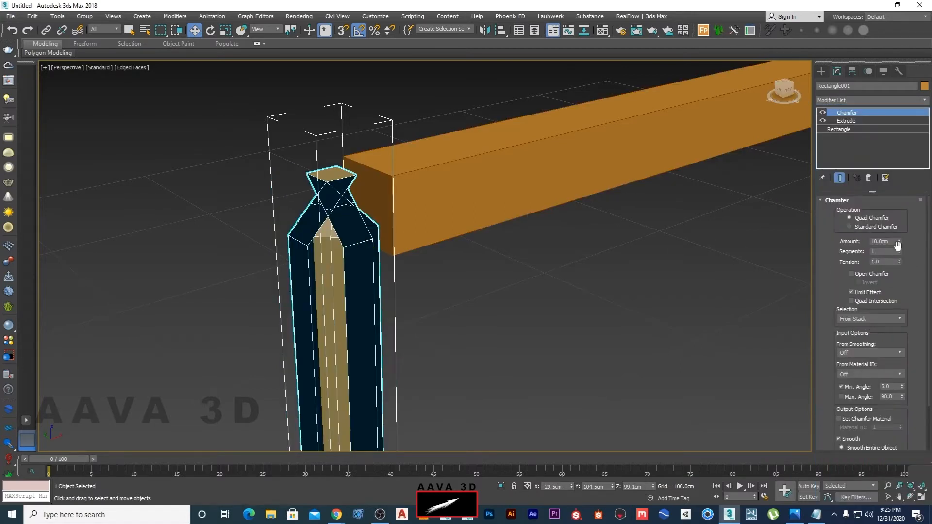
Set the post's Chamfer amount to 1 mm
{"action": "left_click_drag", "start_coordinate": [896, 240], "coordinate": [844, 239]}
{"action": "type", "text": "1mm"}
{"action": "key", "text": "Return"}
{"action": "scroll", "coordinate": [310, 184], "scroll_direction": "up", "scroll_amount": 3}
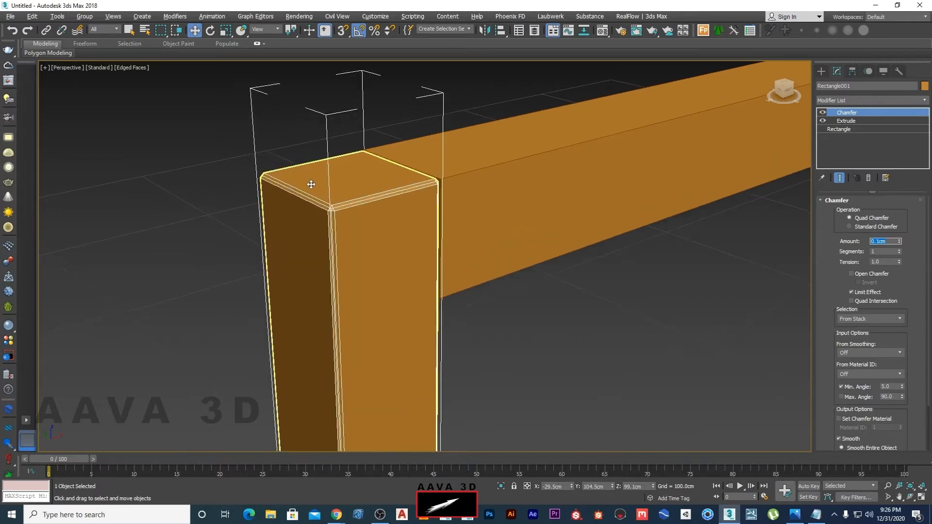
Try the Standard Chamfer operation on the post's edges and switch back to Quad Chamfer
{"action": "scroll", "coordinate": [340, 212], "scroll_direction": "down", "scroll_amount": 2}
{"action": "middle_click_drag", "start_coordinate": [339, 213], "coordinate": [315, 214], "text": "alt"}
{"action": "left_click", "coordinate": [857, 228]}
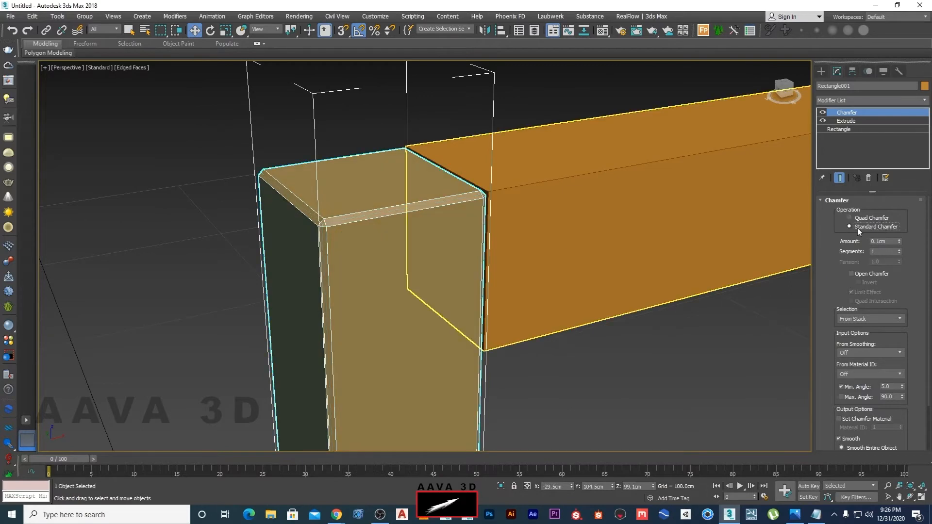
{"action": "left_click", "coordinate": [855, 220]}
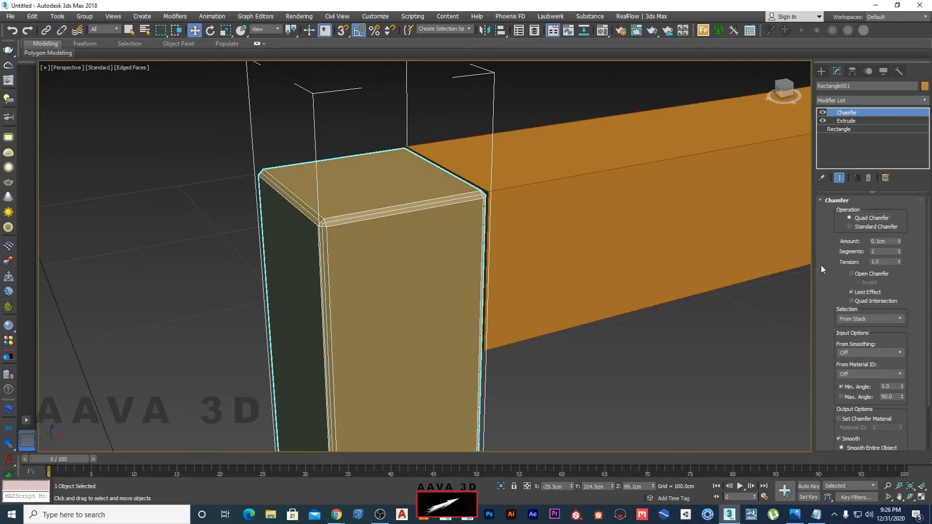
{"action": "scroll", "coordinate": [391, 246], "scroll_direction": "up", "scroll_amount": 2}
{"action": "scroll", "coordinate": [388, 292], "scroll_direction": "up", "scroll_amount": 2}
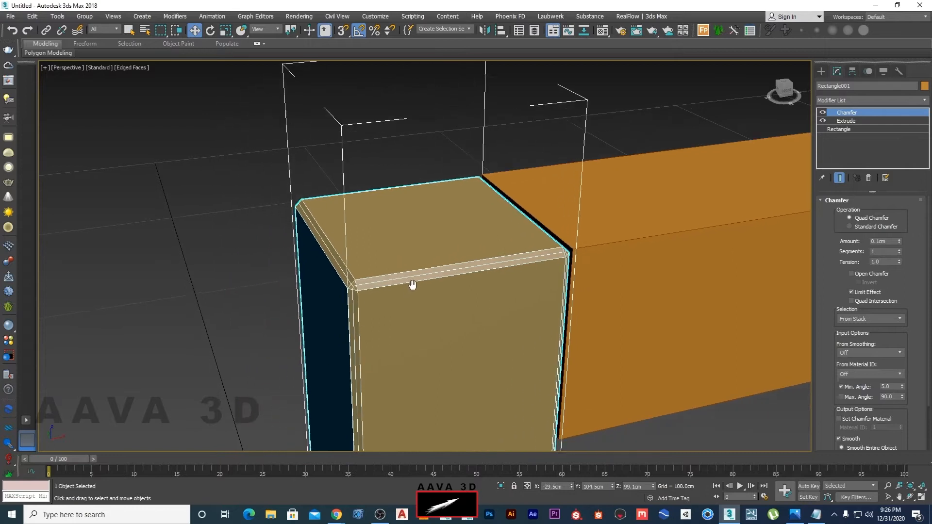
{"action": "scroll", "coordinate": [381, 291], "scroll_direction": "down", "scroll_amount": 1}
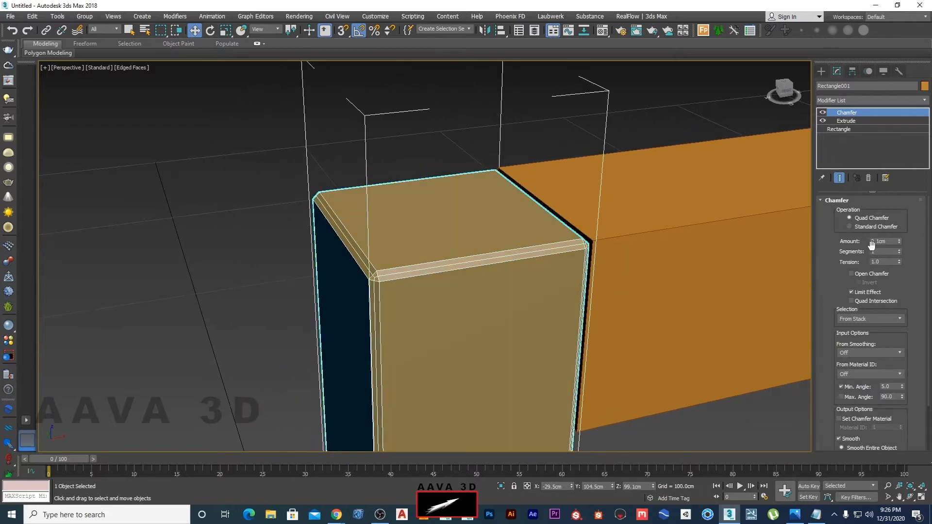
Set the post's Chamfer segments to 2 and the tension to 0.5
{"action": "left_click", "coordinate": [899, 249]}
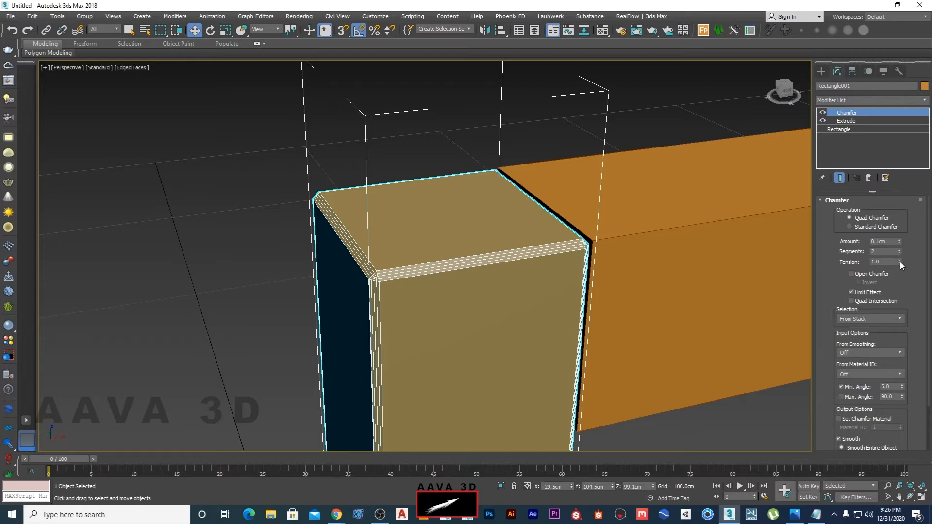
{"action": "left_click_drag", "start_coordinate": [900, 262], "coordinate": [895, 275]}
{"action": "key", "text": "BackSpace"}
{"action": "key", "text": "Return"}
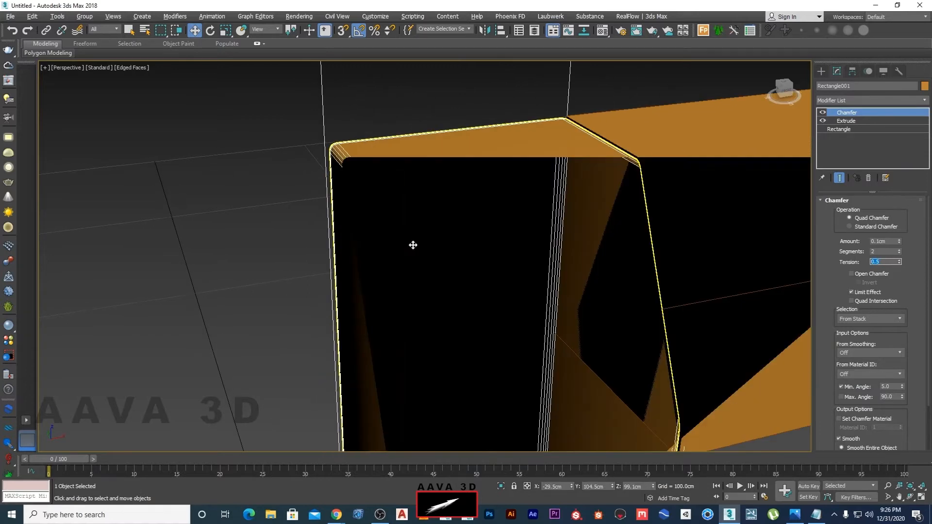
Reframe the selected post in the maximized perspective view and examine its chamfered top corner
{"action": "scroll", "coordinate": [414, 245], "scroll_direction": "up", "scroll_amount": 10}
{"action": "key", "text": "f"}
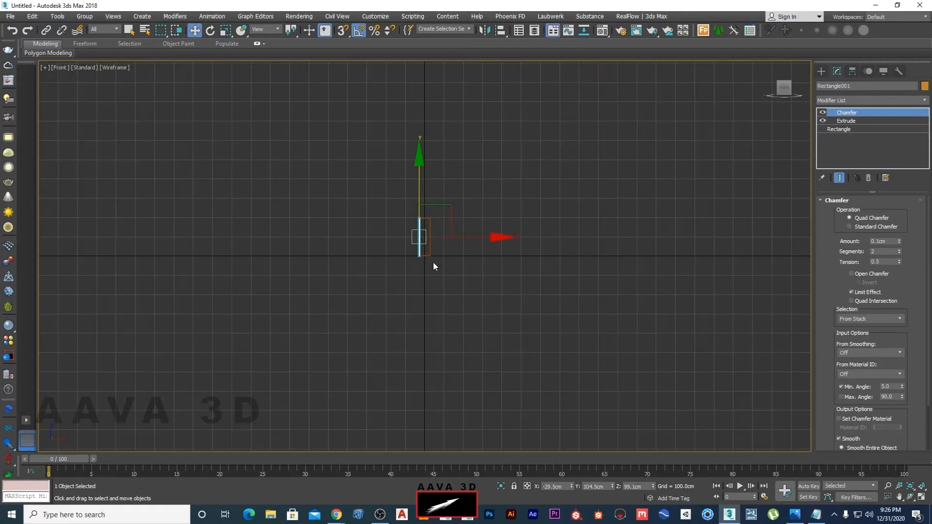
{"action": "key", "text": "alt+w"}
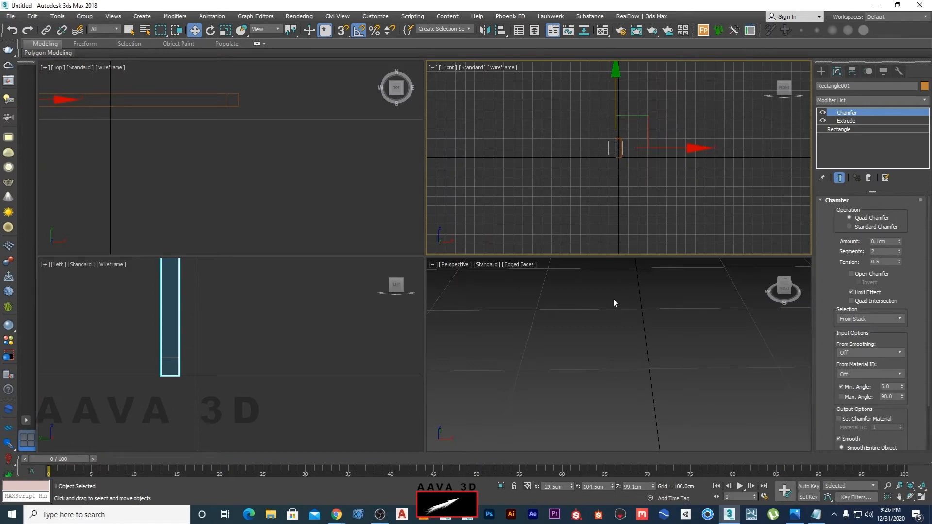
{"action": "right_click", "coordinate": [610, 337]}
{"action": "key", "text": "z"}
{"action": "key", "text": "alt+w"}
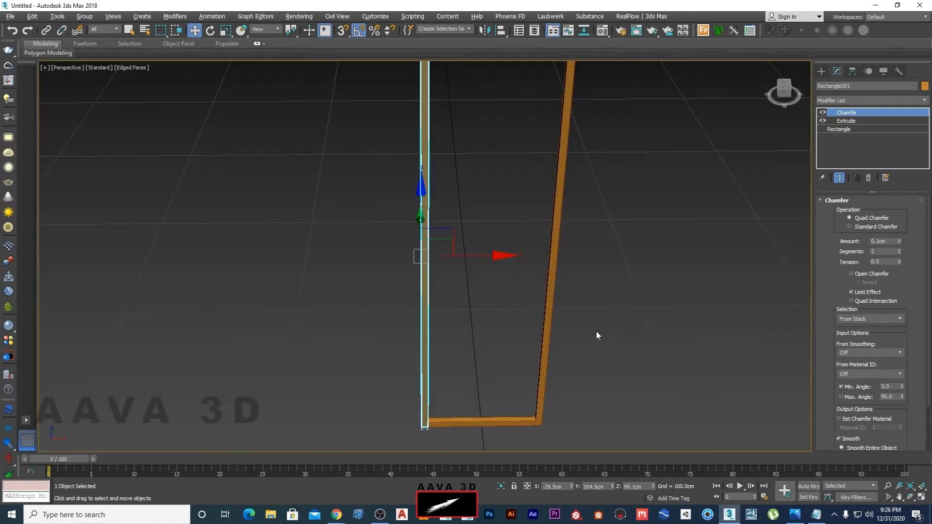
{"action": "middle_click_drag", "start_coordinate": [572, 281], "coordinate": [438, 229], "text": "alt"}
{"action": "scroll", "coordinate": [439, 229], "scroll_direction": "up", "scroll_amount": 10}
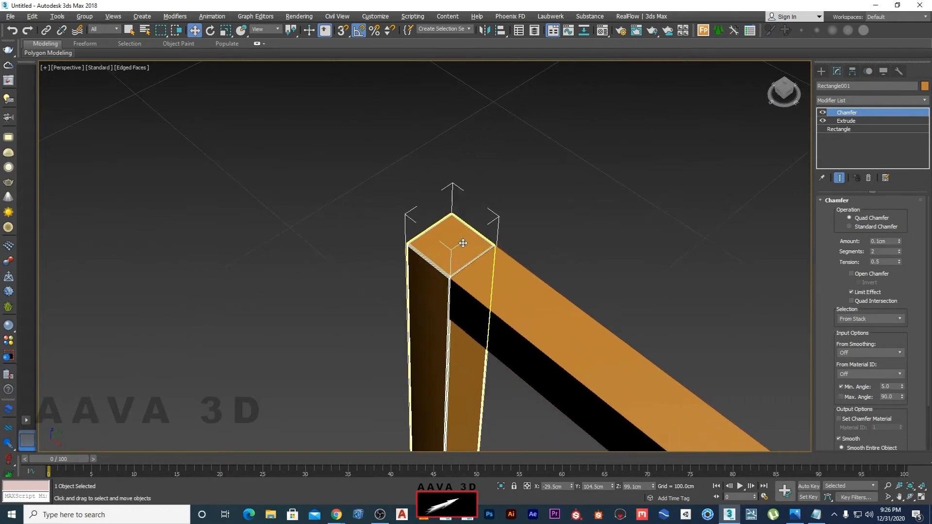
{"action": "scroll", "coordinate": [463, 243], "scroll_direction": "up", "scroll_amount": 4}
{"action": "key", "text": "alt+x"}
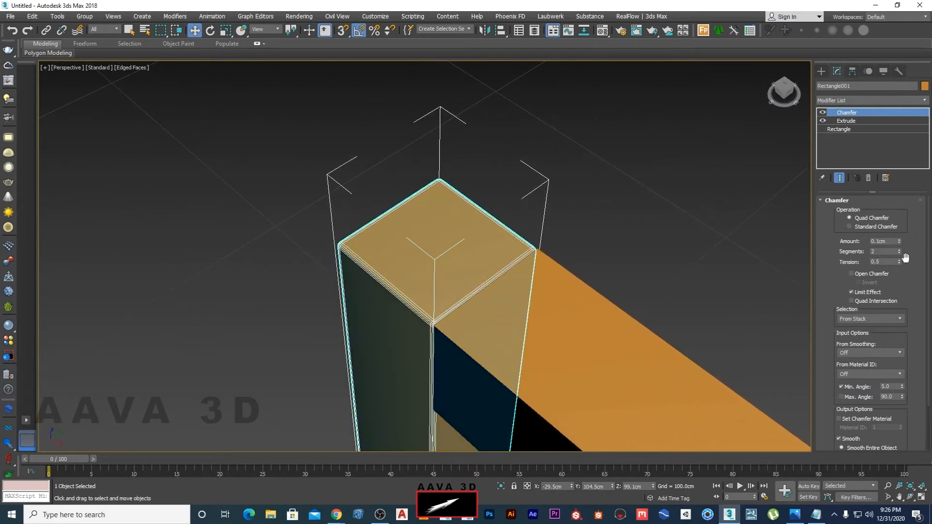
Try a Chamfer tension of 1.0 on the post and inspect its top corner up close
{"action": "left_click_drag", "start_coordinate": [899, 260], "coordinate": [903, 188]}
{"action": "scroll", "coordinate": [362, 261], "scroll_direction": "up", "scroll_amount": 5}
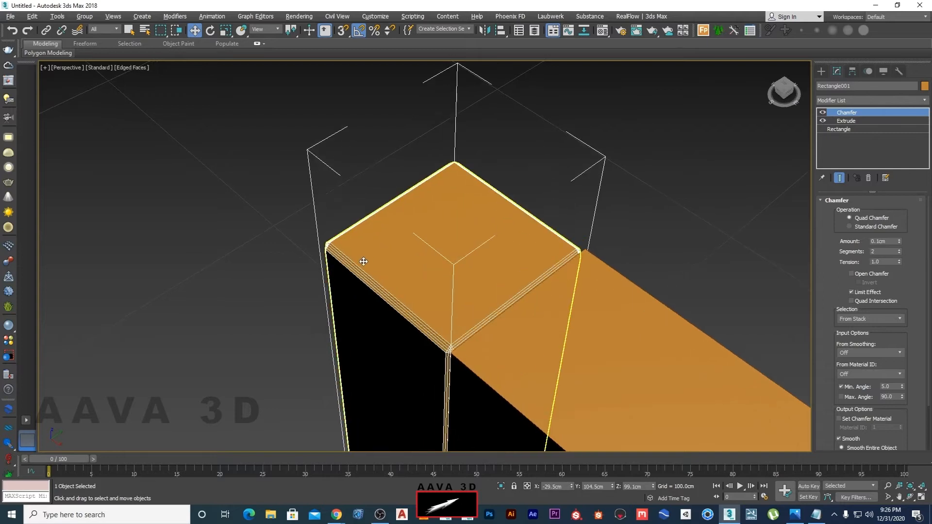
{"action": "scroll", "coordinate": [362, 263], "scroll_direction": "down", "scroll_amount": 4}
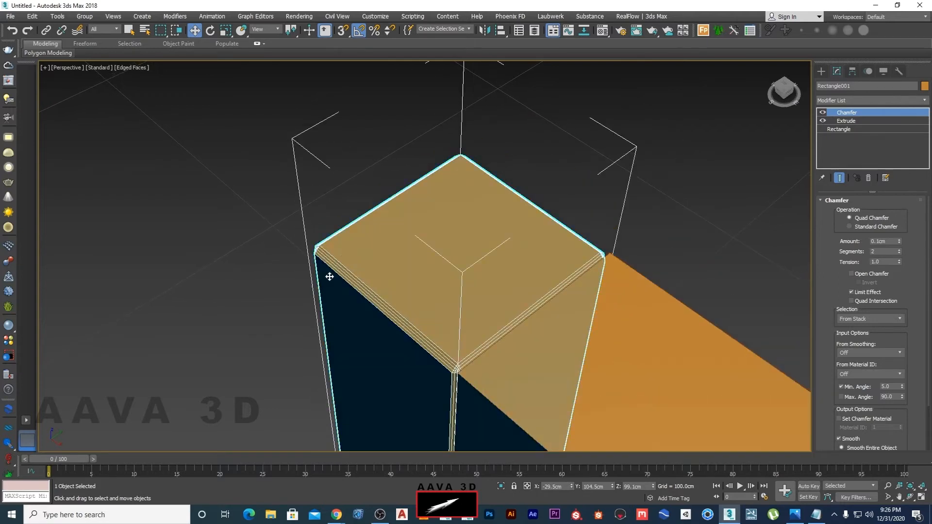
{"action": "scroll", "coordinate": [356, 264], "scroll_direction": "up", "scroll_amount": 5}
{"action": "middle_click_drag", "start_coordinate": [343, 272], "coordinate": [401, 268]}
{"action": "scroll", "coordinate": [401, 269], "scroll_direction": "down", "scroll_amount": 5}
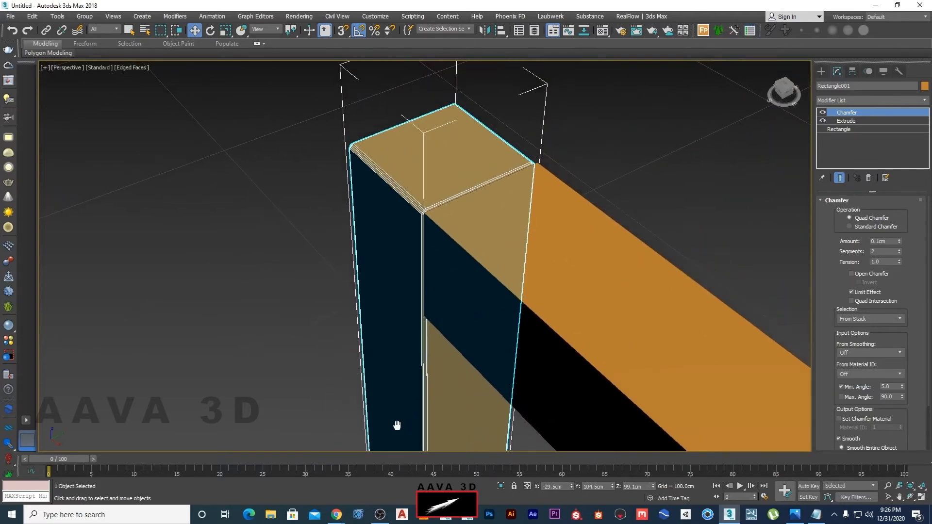
Reset the post's Chamfer tension to 0.0 and examine the resulting edge profile at the top corner
{"action": "right_click", "coordinate": [899, 262]}
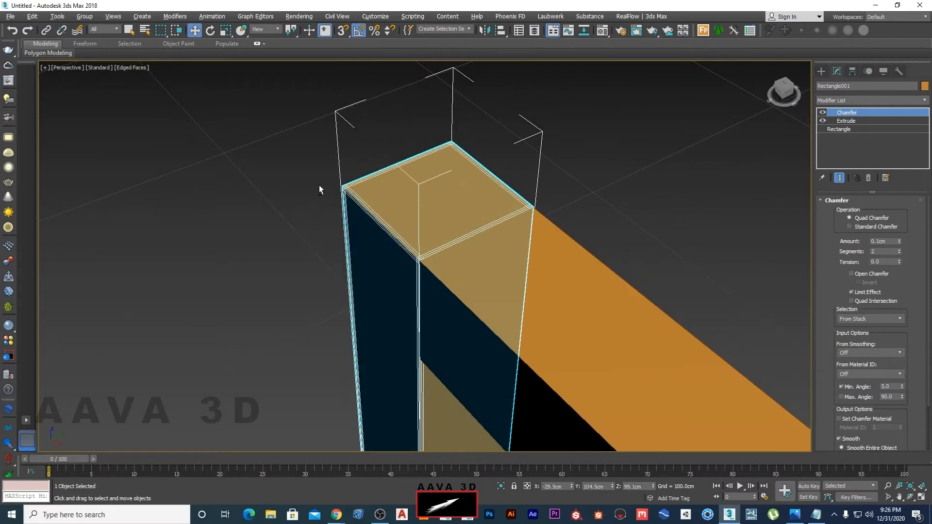
{"action": "middle_click_drag", "start_coordinate": [348, 215], "coordinate": [334, 204], "text": "alt"}
{"action": "scroll", "coordinate": [340, 175], "scroll_direction": "up", "scroll_amount": 5}
{"action": "scroll", "coordinate": [317, 233], "scroll_direction": "down", "scroll_amount": 6}
{"action": "scroll", "coordinate": [318, 199], "scroll_direction": "up", "scroll_amount": 4}
{"action": "scroll", "coordinate": [284, 165], "scroll_direction": "up", "scroll_amount": 5}
{"action": "scroll", "coordinate": [285, 163], "scroll_direction": "down", "scroll_amount": 5}
{"action": "middle_click_drag", "start_coordinate": [327, 173], "coordinate": [403, 224]}
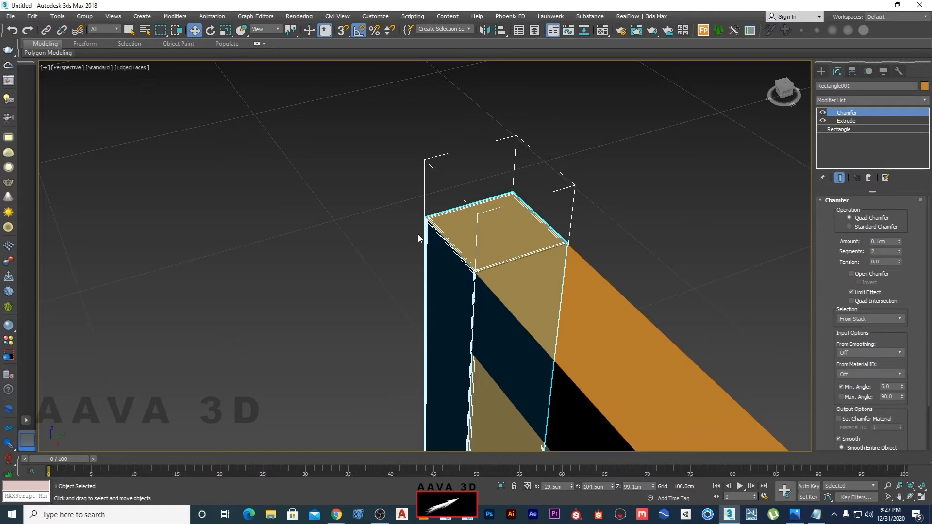
Compare the post's top corner with the Chamfer modifier switched off and on again
{"action": "scroll", "coordinate": [418, 234], "scroll_direction": "down", "scroll_amount": 6}
{"action": "middle_click_drag", "start_coordinate": [437, 239], "coordinate": [529, 277], "text": "alt"}
{"action": "scroll", "coordinate": [420, 187], "scroll_direction": "up", "scroll_amount": 6}
{"action": "scroll", "coordinate": [446, 193], "scroll_direction": "up", "scroll_amount": 4}
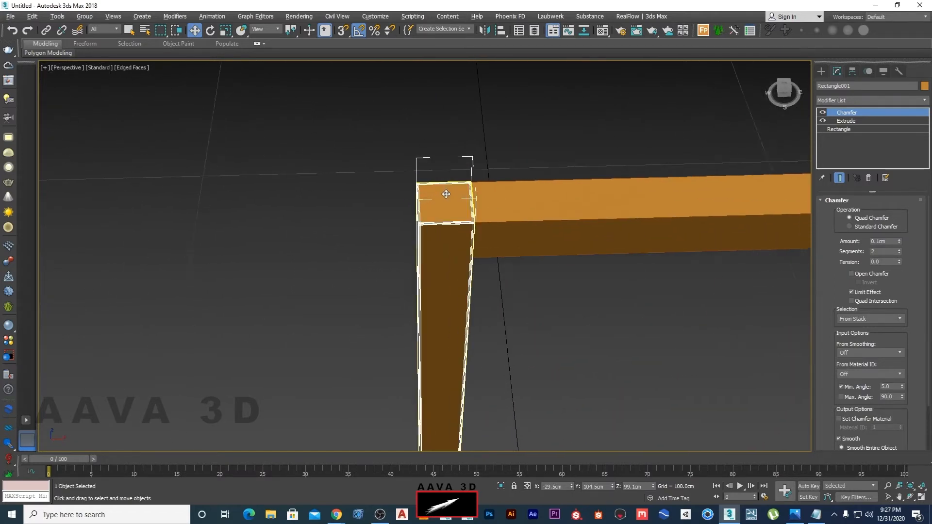
{"action": "key", "text": "alt+x"}
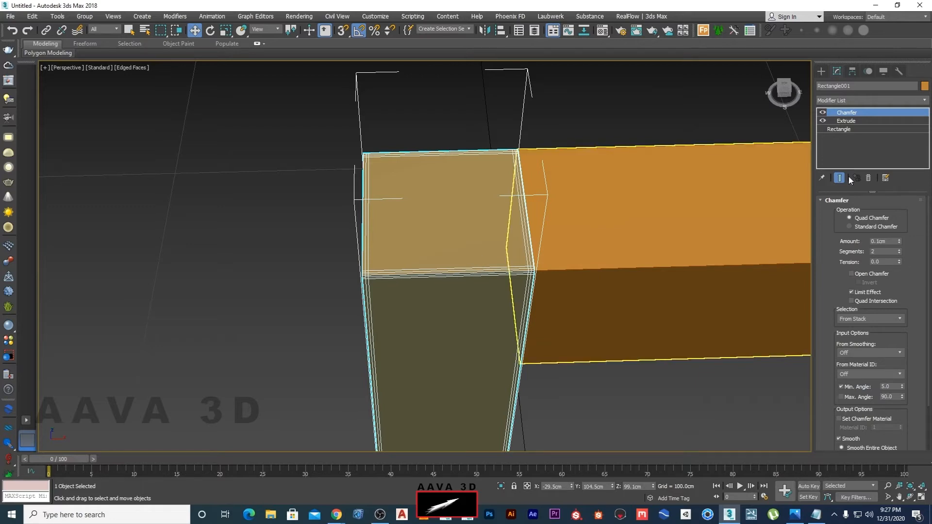
{"action": "left_click", "coordinate": [822, 113]}
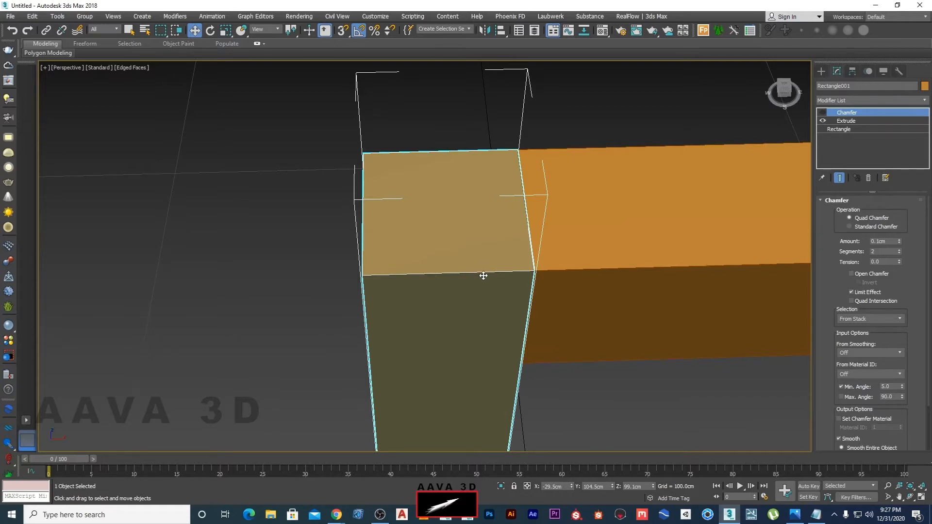
{"action": "left_click", "coordinate": [823, 112]}
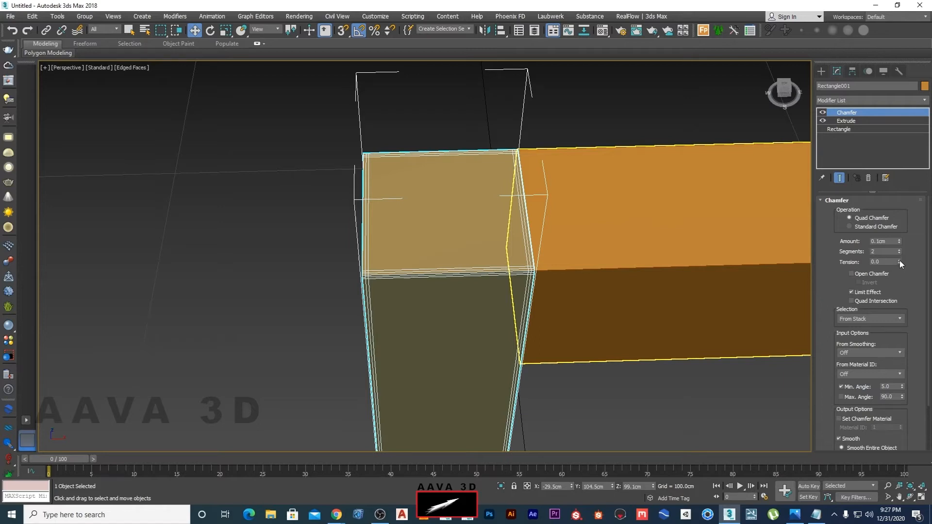
Raise the post's Chamfer tension to 0.72 and set the amount back to 1 mm
{"action": "left_click_drag", "start_coordinate": [899, 262], "coordinate": [907, 235]}
{"action": "type", "text": "1"}
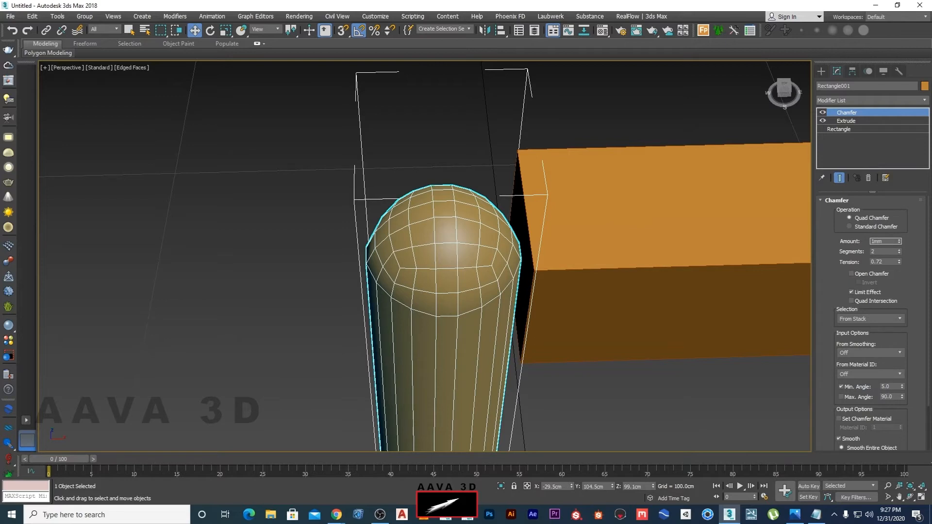
{"action": "type", "text": "mm"}
{"action": "key", "text": "Return"}
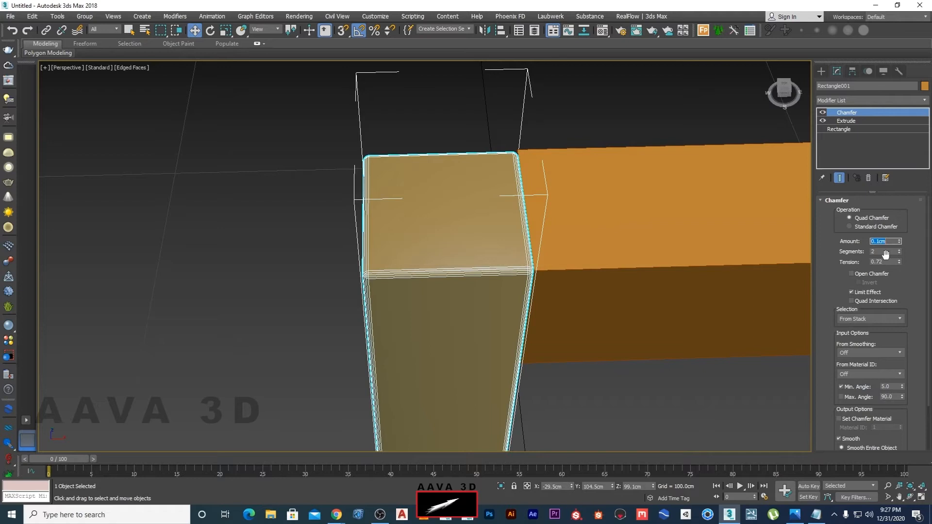
Try a single Chamfer segment on the post, return to 2 segments and set the tension to 0.5
{"action": "left_click", "coordinate": [899, 252]}
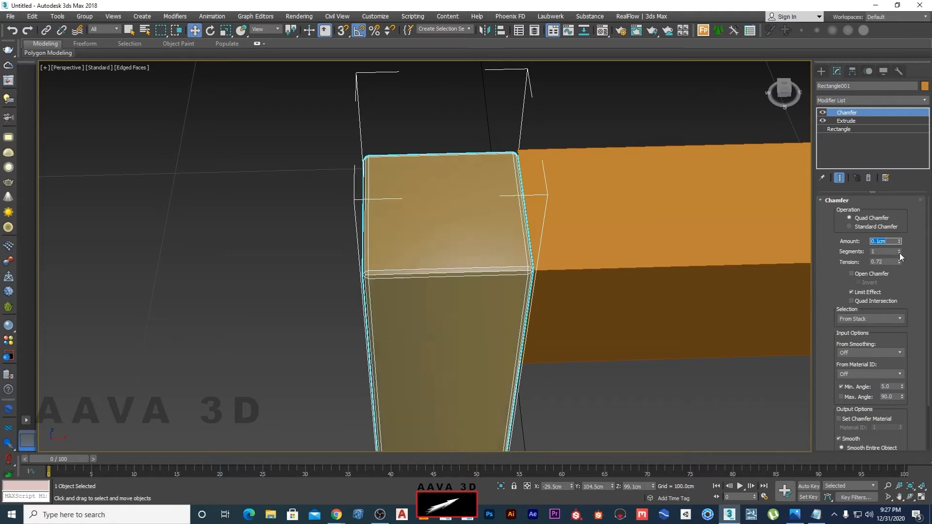
{"action": "left_click", "coordinate": [899, 250]}
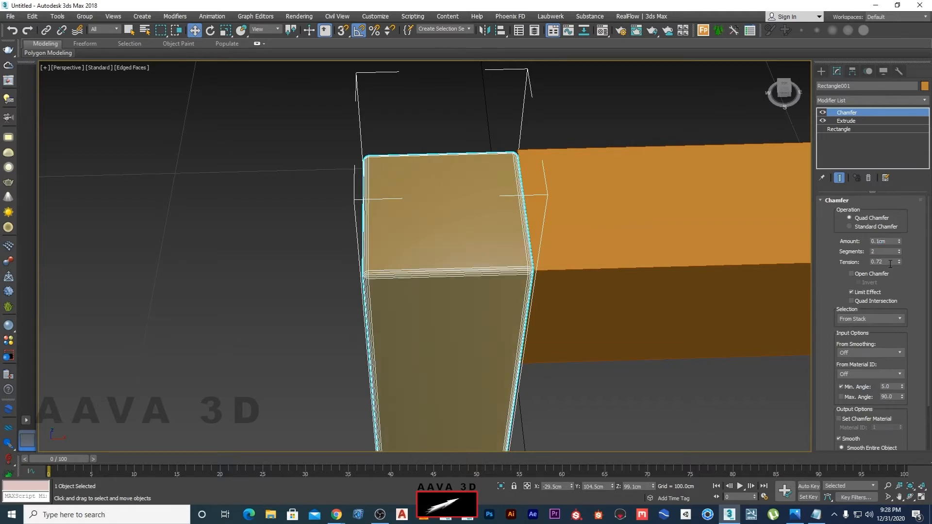
{"action": "left_click_drag", "start_coordinate": [891, 262], "coordinate": [846, 261]}
{"action": "type", "text": "0.5"}
{"action": "key", "text": "Return"}
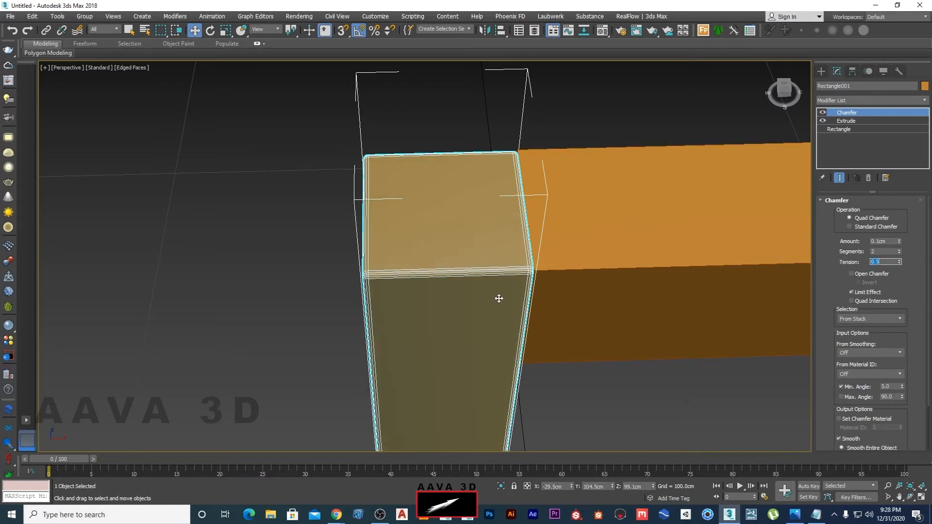
Turn off the edged-faces display, inspect the shaded chamfer at the post's top joint and reselect the post
{"action": "middle_click_drag", "start_coordinate": [497, 275], "coordinate": [541, 262], "text": "alt"}
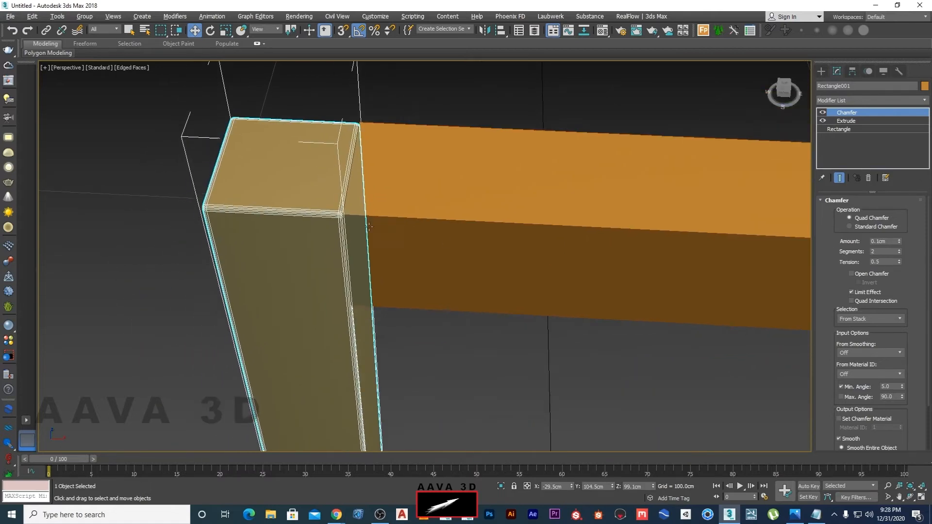
{"action": "scroll", "coordinate": [369, 226], "scroll_direction": "up", "scroll_amount": 5}
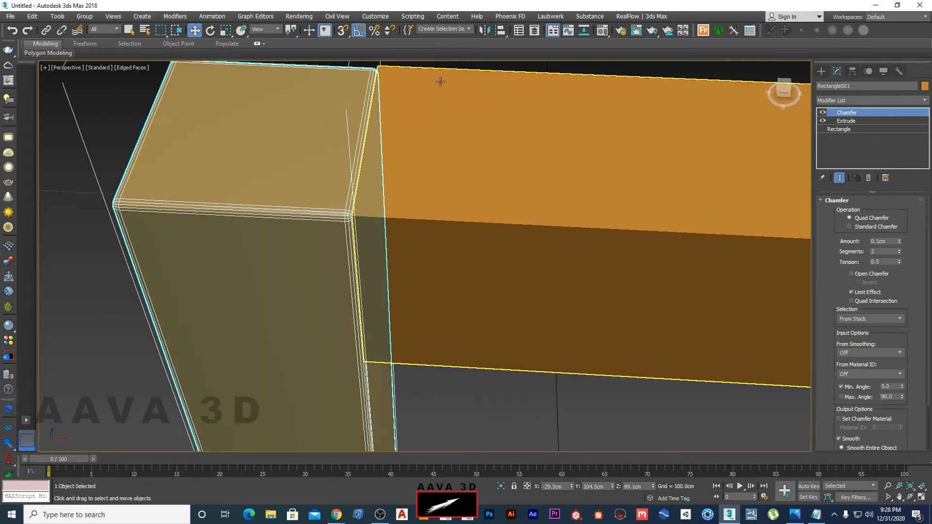
{"action": "key", "text": "F4"}
{"action": "left_click", "coordinate": [500, 403]}
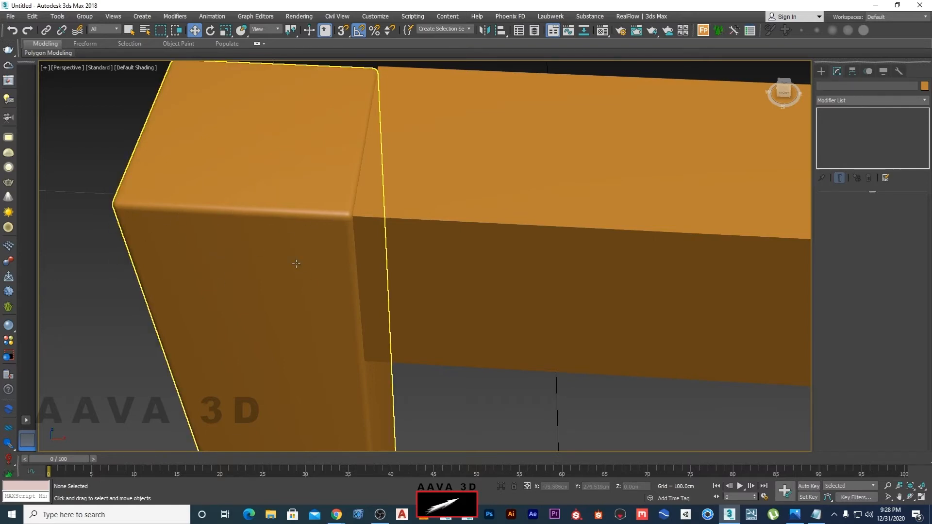
{"action": "scroll", "coordinate": [271, 246], "scroll_direction": "down", "scroll_amount": 3}
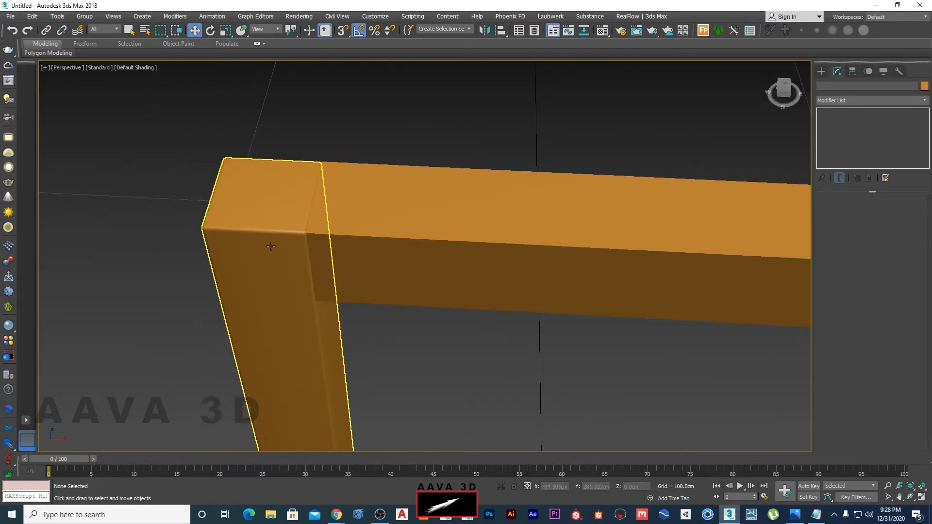
{"action": "left_click", "coordinate": [279, 290]}
{"action": "scroll", "coordinate": [421, 325], "scroll_direction": "down", "scroll_amount": 4}
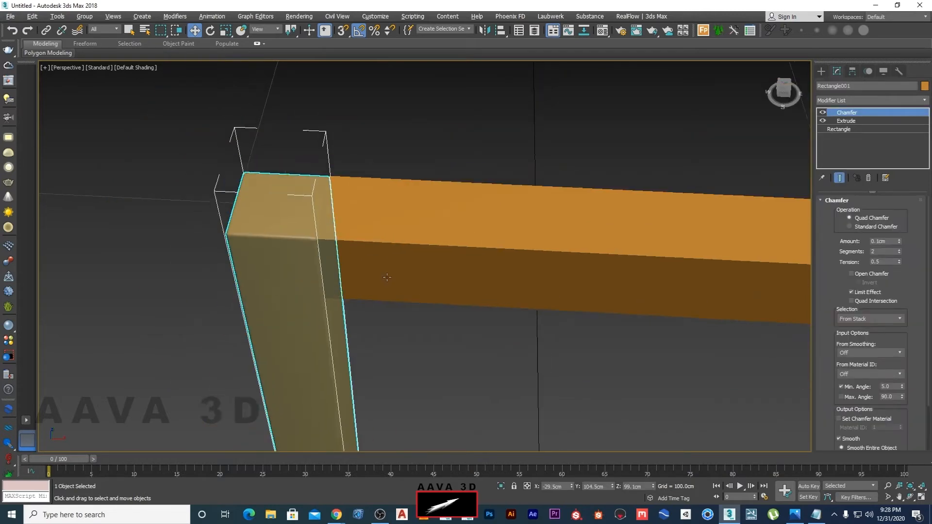
Examine the chamfer at the post's lower end and its joint with the bottom crossbar from several angles
{"action": "middle_click_drag", "start_coordinate": [421, 326], "coordinate": [475, 349], "text": "alt"}
{"action": "scroll", "coordinate": [482, 326], "scroll_direction": "up", "scroll_amount": 8}
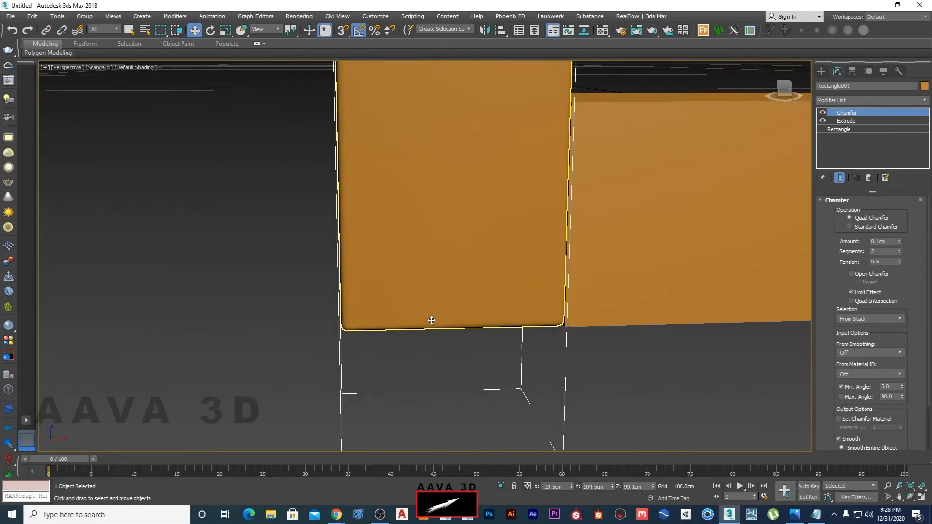
{"action": "scroll", "coordinate": [492, 289], "scroll_direction": "down", "scroll_amount": 3}
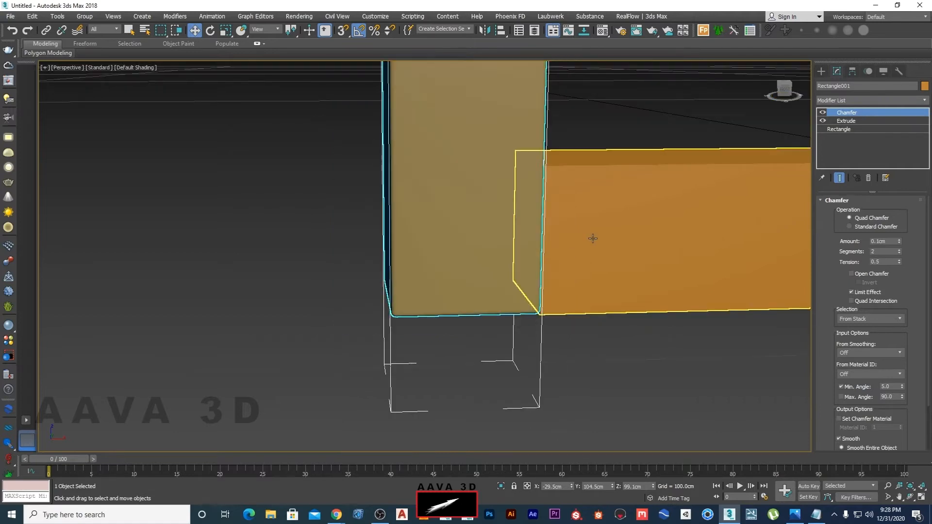
{"action": "scroll", "coordinate": [593, 235], "scroll_direction": "down", "scroll_amount": 6}
{"action": "middle_click_drag", "start_coordinate": [527, 221], "coordinate": [586, 309], "text": "alt"}
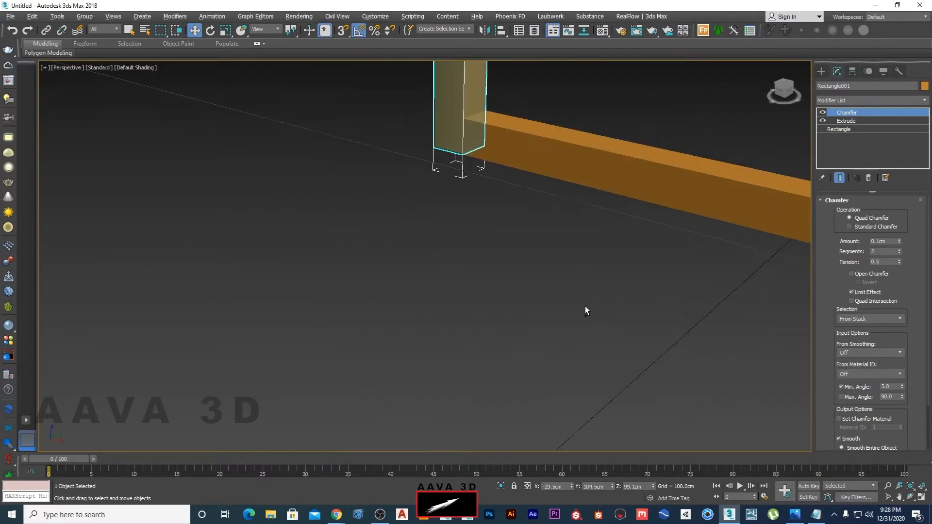
{"action": "scroll", "coordinate": [569, 246], "scroll_direction": "down", "scroll_amount": 5}
{"action": "middle_click_drag", "start_coordinate": [619, 180], "coordinate": [582, 398]}
{"action": "scroll", "coordinate": [591, 340], "scroll_direction": "down", "scroll_amount": 3}
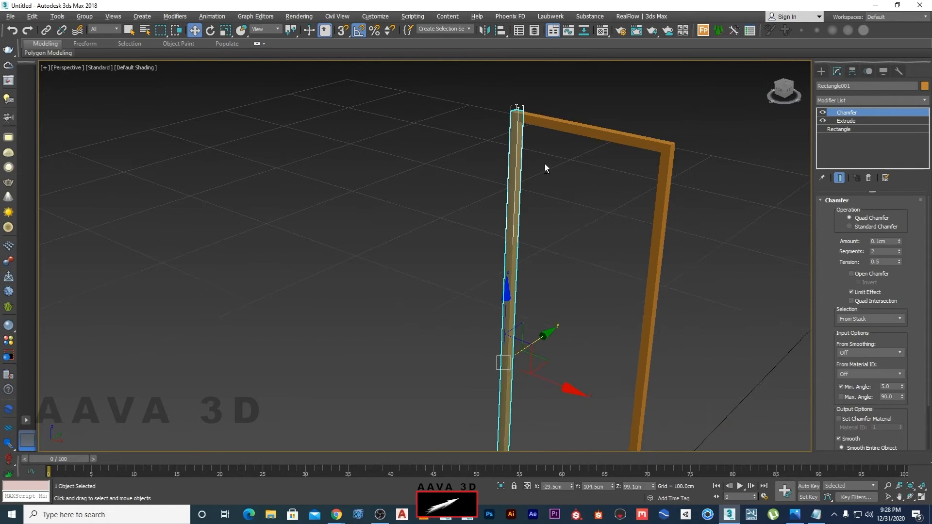
Copy the post's Chamfer modifier and paste it as an instance onto the top crossbar
{"action": "scroll", "coordinate": [517, 100], "scroll_direction": "up", "scroll_amount": 8}
{"action": "right_click", "coordinate": [851, 115]}
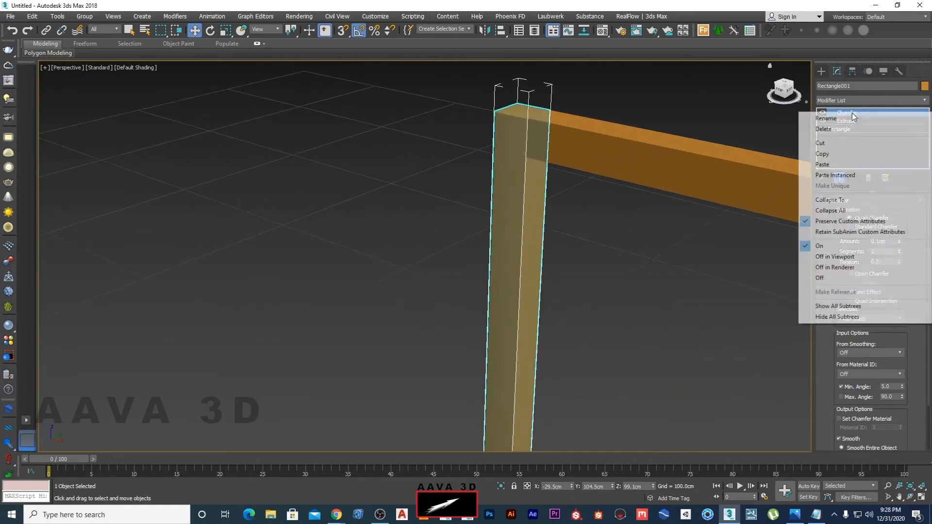
{"action": "left_click", "coordinate": [833, 156]}
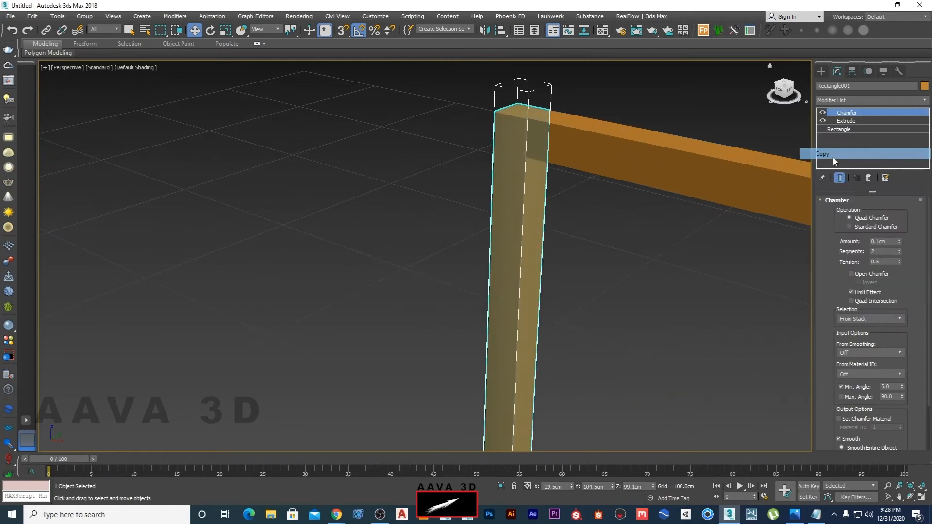
{"action": "left_click", "coordinate": [605, 147]}
{"action": "right_click", "coordinate": [858, 113]}
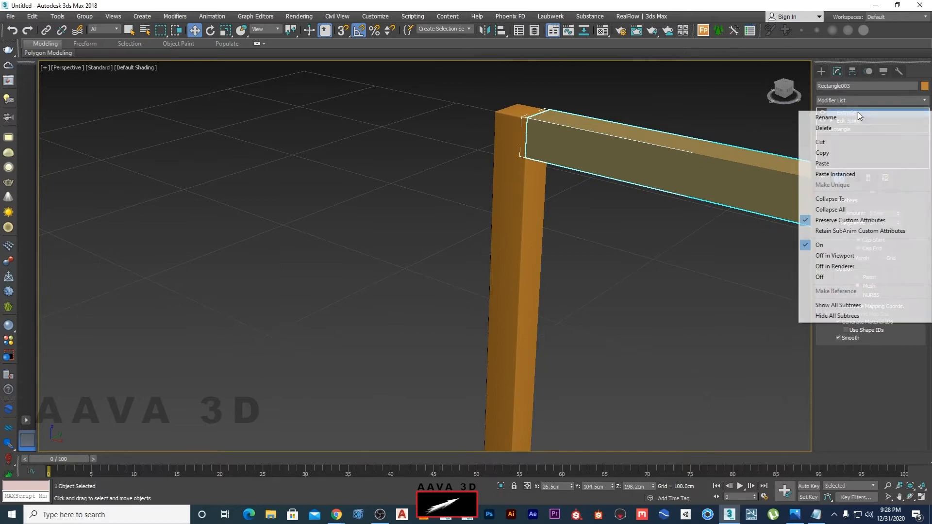
{"action": "left_click", "coordinate": [835, 174]}
Paste the copied Chamfer as an instance onto the second post, above its Extrude
{"action": "middle_click_drag", "start_coordinate": [618, 264], "coordinate": [801, 180], "text": "alt"}
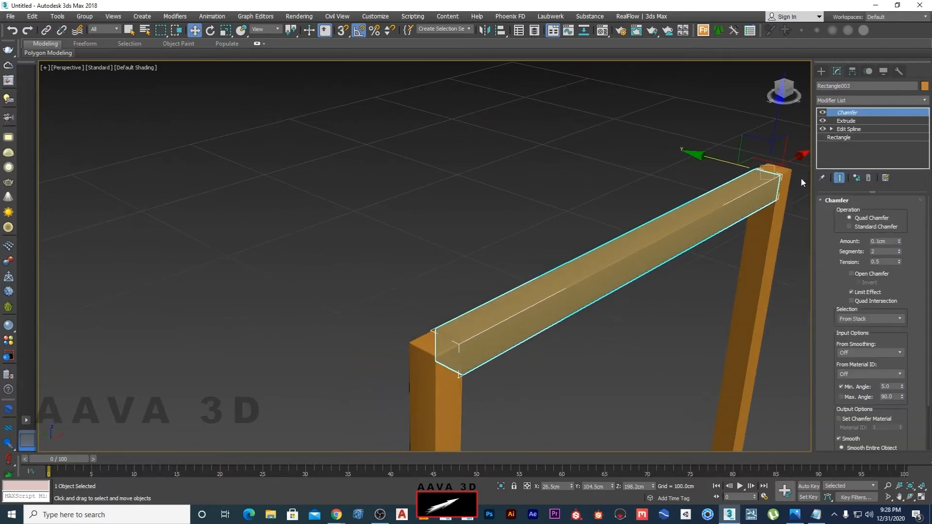
{"action": "middle_click_drag", "start_coordinate": [661, 264], "coordinate": [591, 201], "text": "alt"}
{"action": "left_click", "coordinate": [606, 184]}
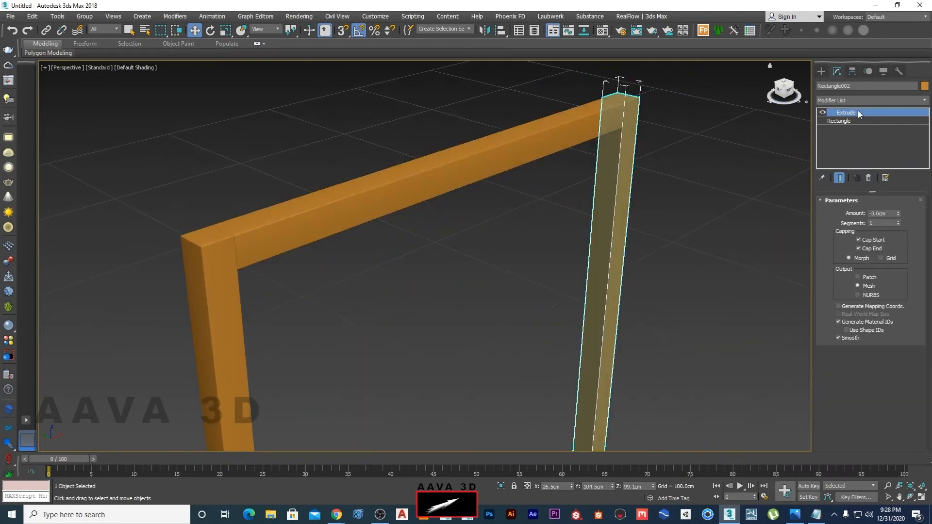
{"action": "right_click", "coordinate": [858, 111]}
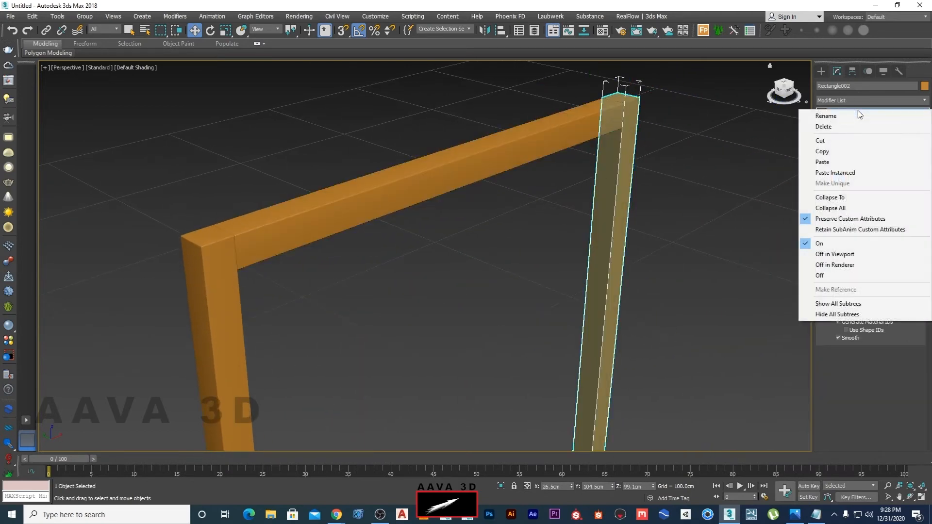
{"action": "left_click", "coordinate": [833, 173]}
Paste the copied Chamfer as an instance onto the bottom crossbar and clear the selection
{"action": "middle_click_drag", "start_coordinate": [711, 335], "coordinate": [690, 92]}
{"action": "middle_click_drag", "start_coordinate": [650, 359], "coordinate": [668, 73]}
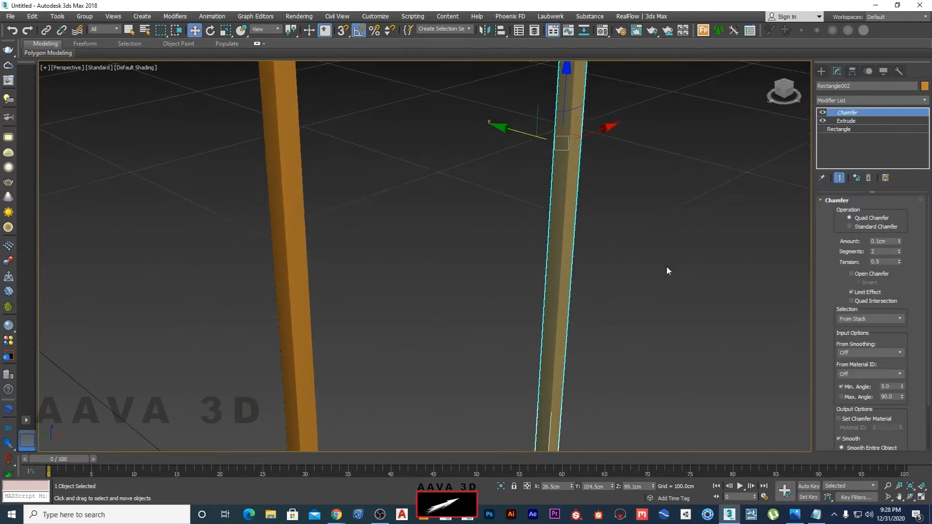
{"action": "middle_click_drag", "start_coordinate": [667, 270], "coordinate": [660, 194]}
{"action": "left_click", "coordinate": [484, 306]}
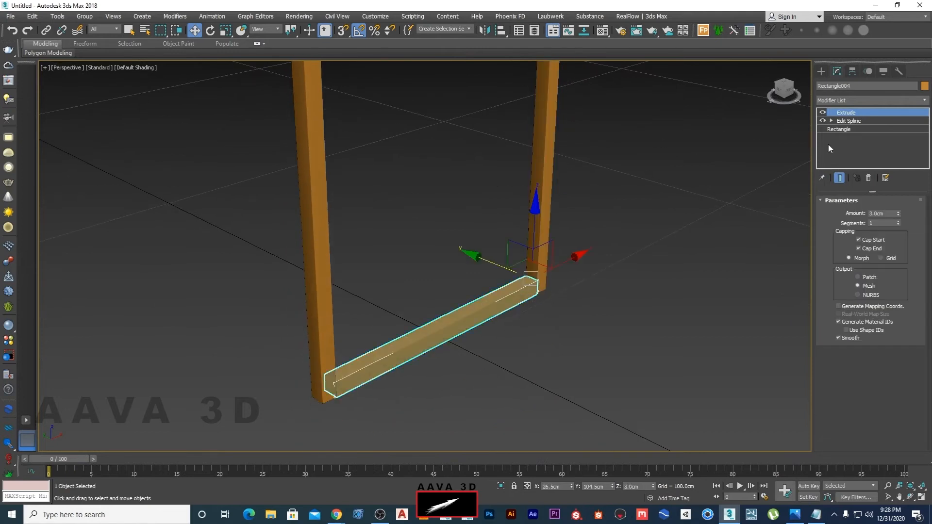
{"action": "right_click", "coordinate": [860, 114]}
{"action": "left_click", "coordinate": [854, 175]}
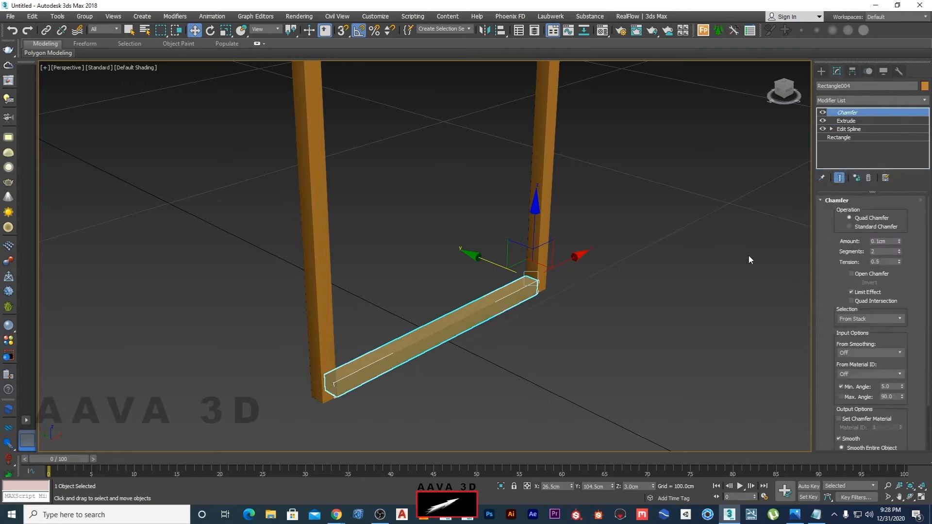
{"action": "left_click", "coordinate": [597, 320]}
Examine the chamfered joint between the first post and the top crossbar, checking each part's modifier stack
{"action": "scroll", "coordinate": [622, 208], "scroll_direction": "down", "scroll_amount": 3}
{"action": "middle_click_drag", "start_coordinate": [622, 209], "coordinate": [611, 360]}
{"action": "scroll", "coordinate": [624, 281], "scroll_direction": "down", "scroll_amount": 3}
{"action": "scroll", "coordinate": [544, 264], "scroll_direction": "up", "scroll_amount": 6}
{"action": "scroll", "coordinate": [518, 234], "scroll_direction": "up", "scroll_amount": 5}
{"action": "middle_click_drag", "start_coordinate": [518, 227], "coordinate": [526, 267]}
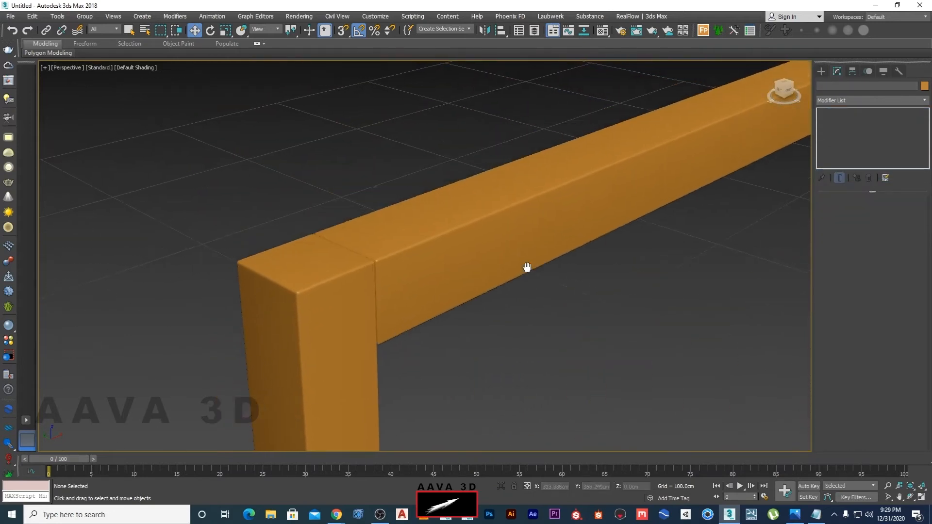
{"action": "left_click", "coordinate": [325, 316]}
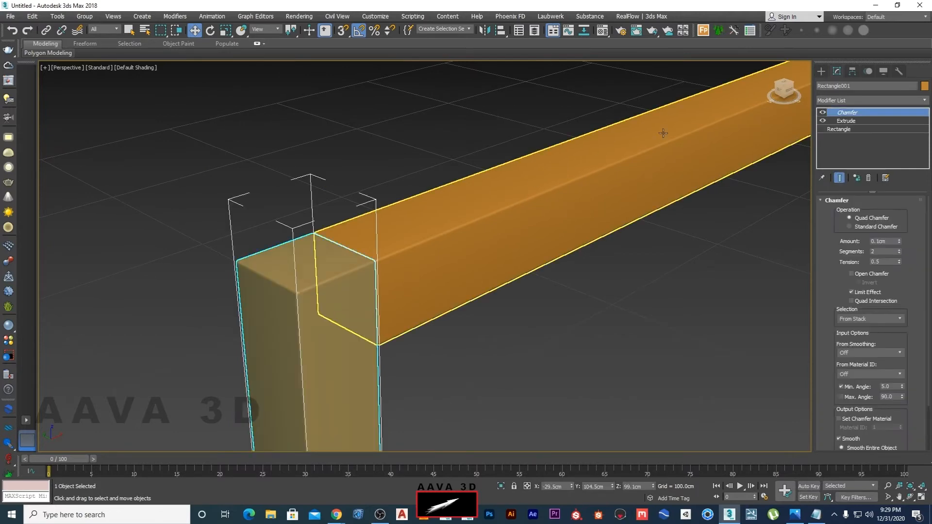
{"action": "left_click", "coordinate": [537, 220]}
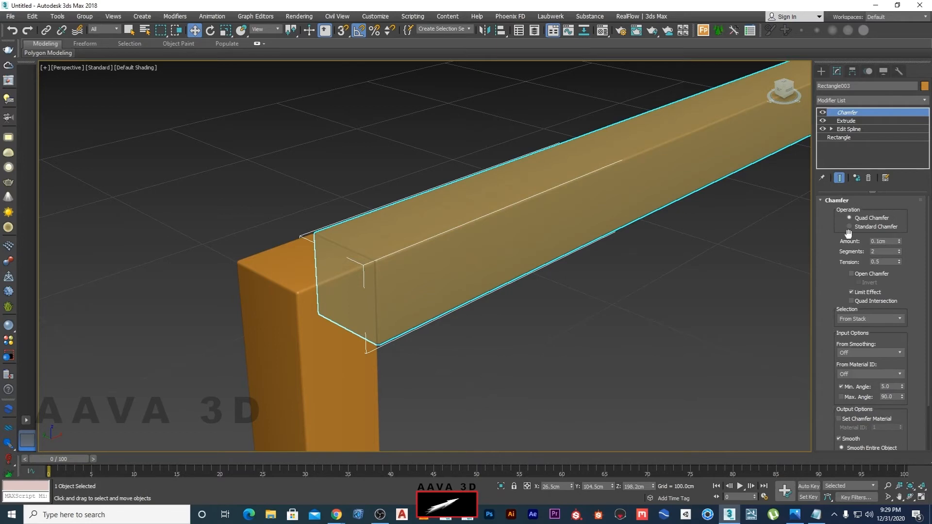
{"action": "left_click", "coordinate": [586, 328]}
Try raising the instanced Chamfer amount from the top crossbar, and undo the change
{"action": "left_click", "coordinate": [485, 216]}
{"action": "left_click_drag", "start_coordinate": [899, 240], "coordinate": [901, 235]}
{"action": "scroll", "coordinate": [553, 282], "scroll_direction": "down", "scroll_amount": 5}
{"action": "key", "text": "ctrl+z"}
{"action": "key", "text": "ctrl+z"}
Replace the top crossbar's instanced Chamfer with an independent copy of the first post's Chamfer
{"action": "left_click", "coordinate": [657, 282]}
{"action": "left_click", "coordinate": [649, 183]}
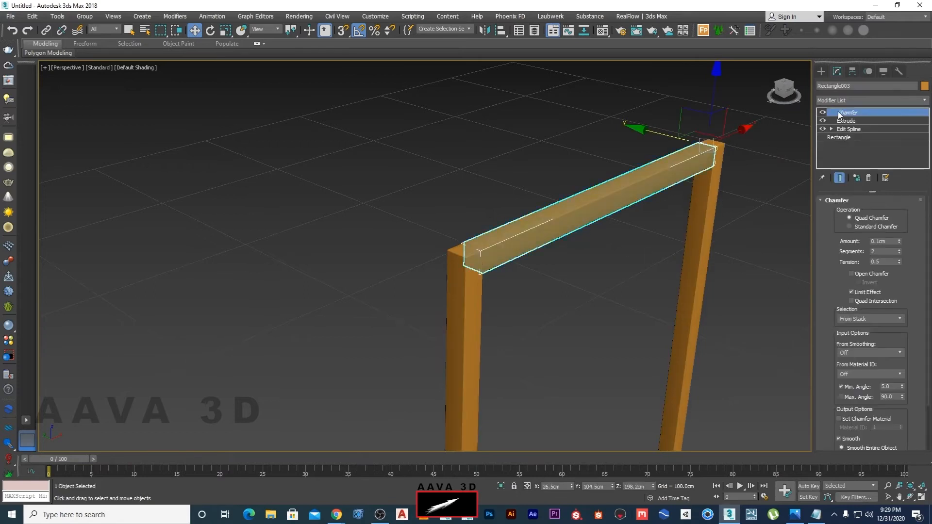
{"action": "left_click", "coordinate": [481, 287]}
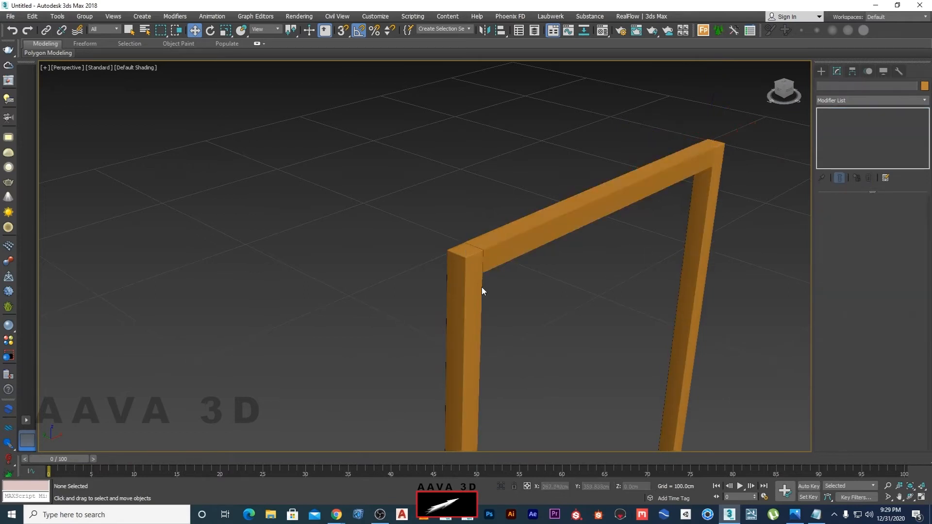
{"action": "left_click", "coordinate": [475, 283]}
{"action": "right_click", "coordinate": [846, 114]}
{"action": "left_click", "coordinate": [838, 155]}
{"action": "left_click", "coordinate": [599, 204]}
{"action": "right_click", "coordinate": [856, 113]}
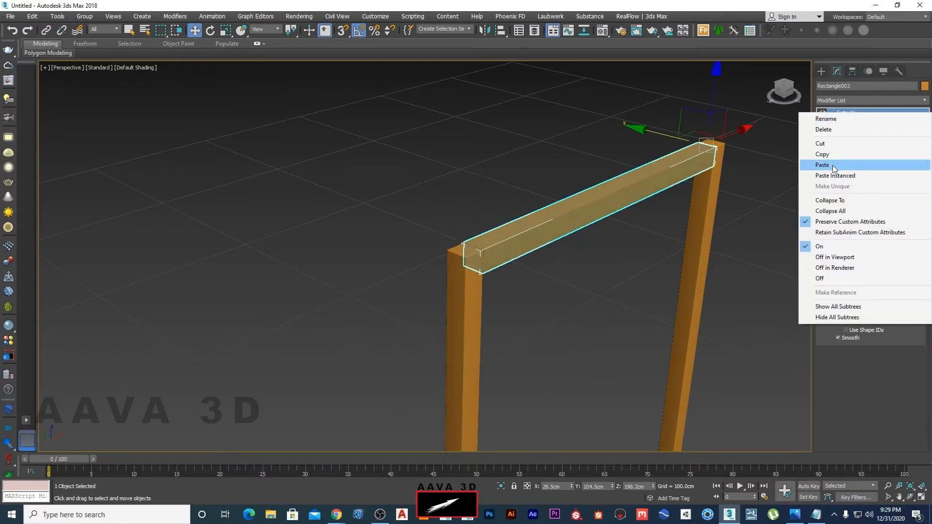
{"action": "left_click", "coordinate": [822, 165]}
Test the top crossbar's Chamfer with an amount of 0.9 cm, and undo the change
{"action": "left_click", "coordinate": [632, 258]}
{"action": "scroll", "coordinate": [503, 239], "scroll_direction": "up", "scroll_amount": 5}
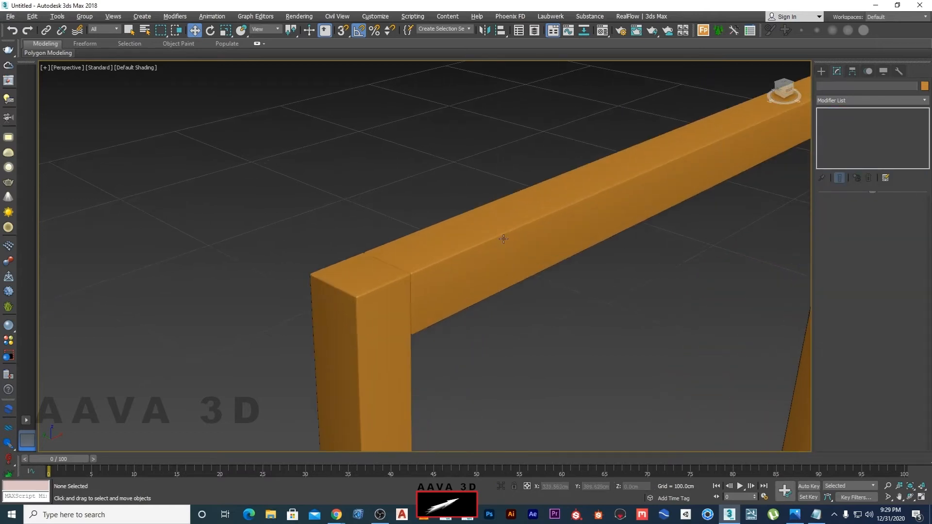
{"action": "left_click", "coordinate": [504, 238]}
{"action": "left_click_drag", "start_coordinate": [898, 240], "coordinate": [899, 228]}
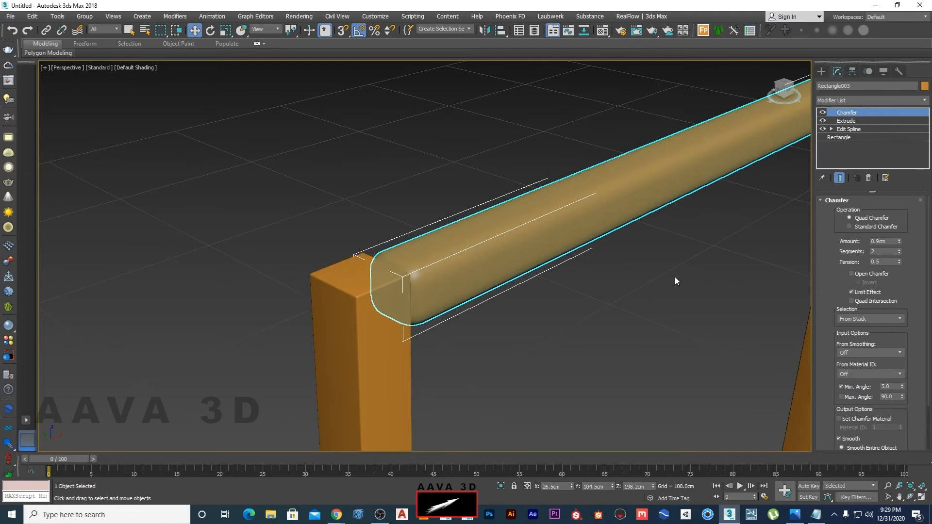
{"action": "key", "text": "ctrl+z"}
{"action": "key", "text": "ctrl+z"}
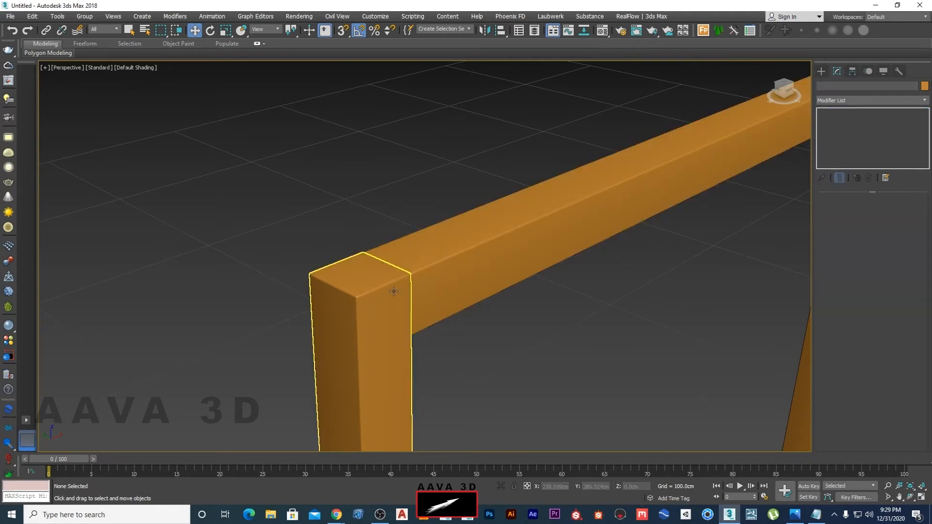
Examine the chamfered edges and seam where the first post meets the top crossbar from several angles
{"action": "scroll", "coordinate": [435, 265], "scroll_direction": "down", "scroll_amount": 3}
{"action": "scroll", "coordinate": [489, 286], "scroll_direction": "down", "scroll_amount": 3}
{"action": "mouse_move", "coordinate": [488, 286]}
{"action": "middle_mouse_down", "text": "alt"}
{"action": "mouse_move", "coordinate": [587, 268]}
{"action": "mouse_move", "coordinate": [495, 281]}
{"action": "middle_mouse_up", "text": "alt"}
{"action": "scroll", "coordinate": [495, 281], "scroll_direction": "up", "scroll_amount": 5}
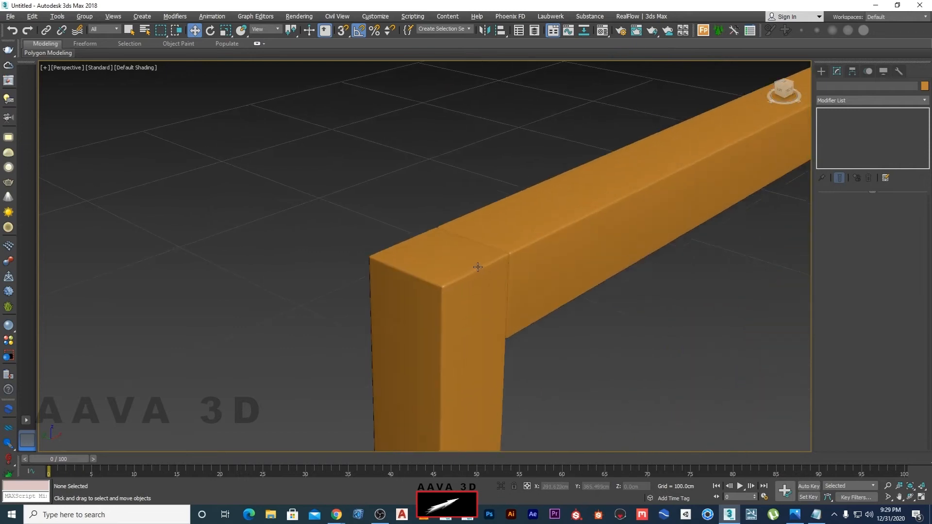
{"action": "scroll", "coordinate": [540, 278], "scroll_direction": "down", "scroll_amount": 2}
{"action": "scroll", "coordinate": [540, 278], "scroll_direction": "down", "scroll_amount": 3}
{"action": "middle_click_drag", "start_coordinate": [540, 277], "coordinate": [447, 271], "text": "alt"}
{"action": "scroll", "coordinate": [447, 271], "scroll_direction": "up", "scroll_amount": 6}
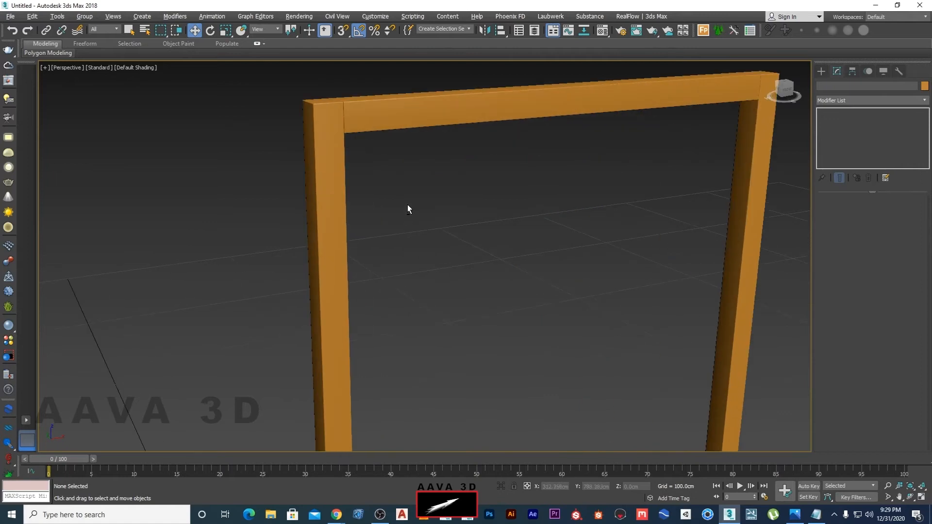
{"action": "scroll", "coordinate": [348, 255], "scroll_direction": "up", "scroll_amount": 4}
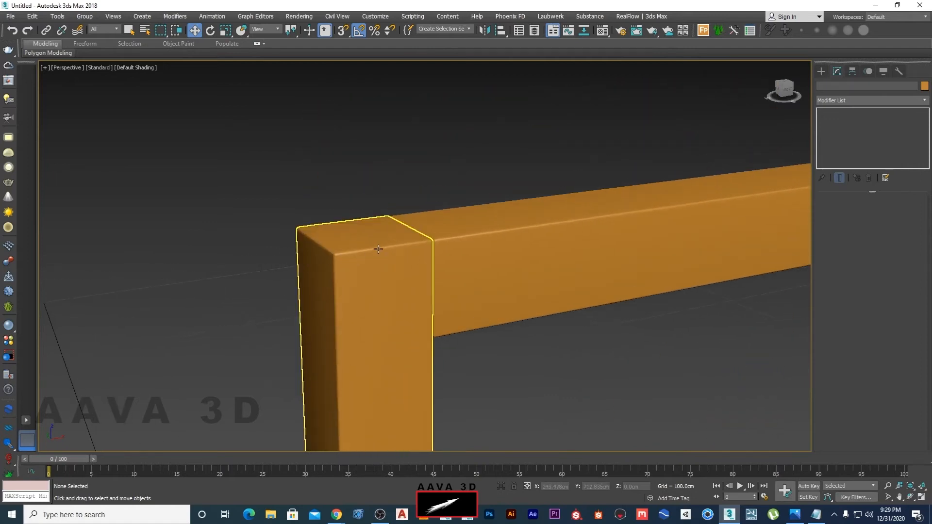
{"action": "middle_click_drag", "start_coordinate": [395, 257], "coordinate": [234, 270], "text": "alt"}
{"action": "scroll", "coordinate": [242, 267], "scroll_direction": "up", "scroll_amount": 5}
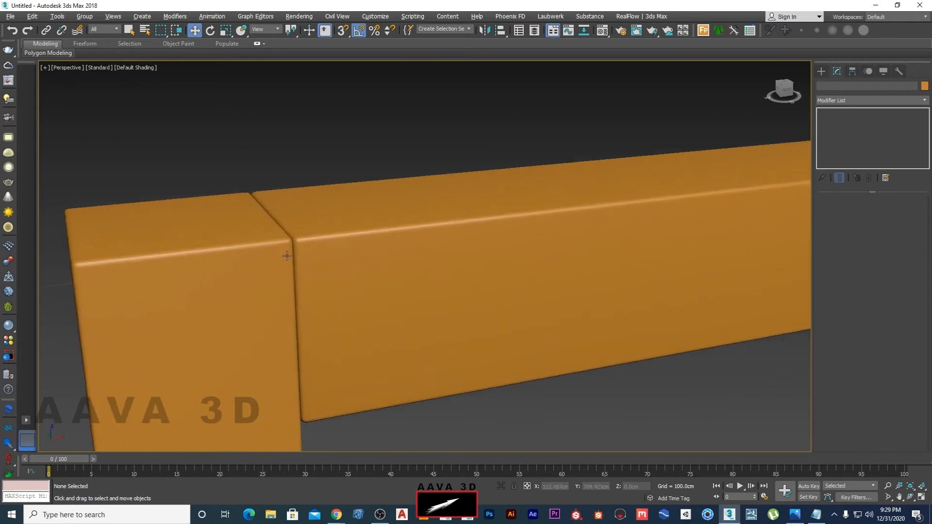
{"action": "scroll", "coordinate": [266, 276], "scroll_direction": "down", "scroll_amount": 5}
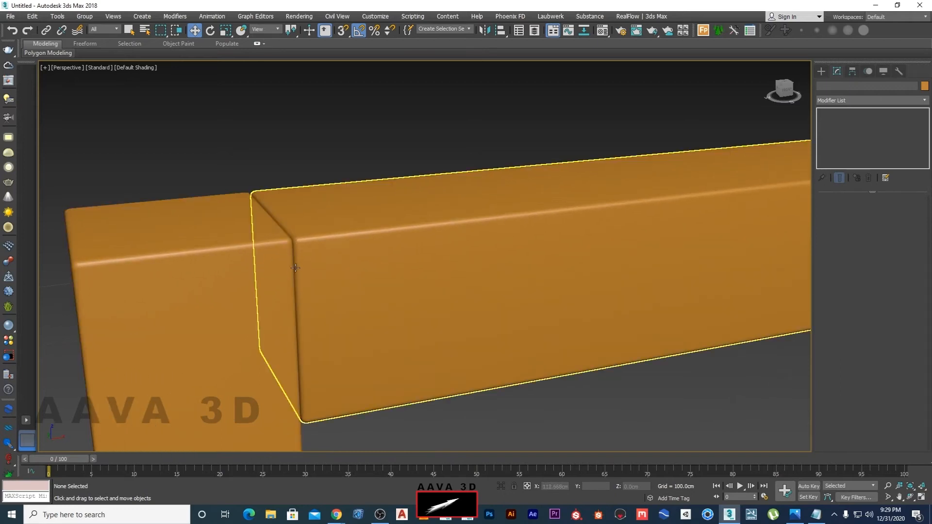
Select both posts together to check their shared Chamfer modifier, and clear the selection
{"action": "left_click", "coordinate": [262, 295]}
{"action": "scroll", "coordinate": [367, 313], "scroll_direction": "down", "scroll_amount": 4}
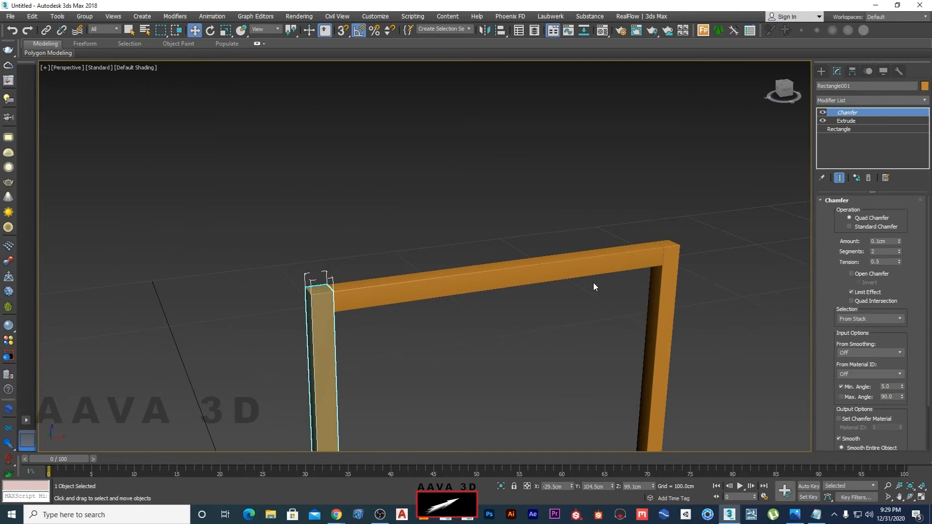
{"action": "left_click", "coordinate": [677, 264], "text": "ctrl"}
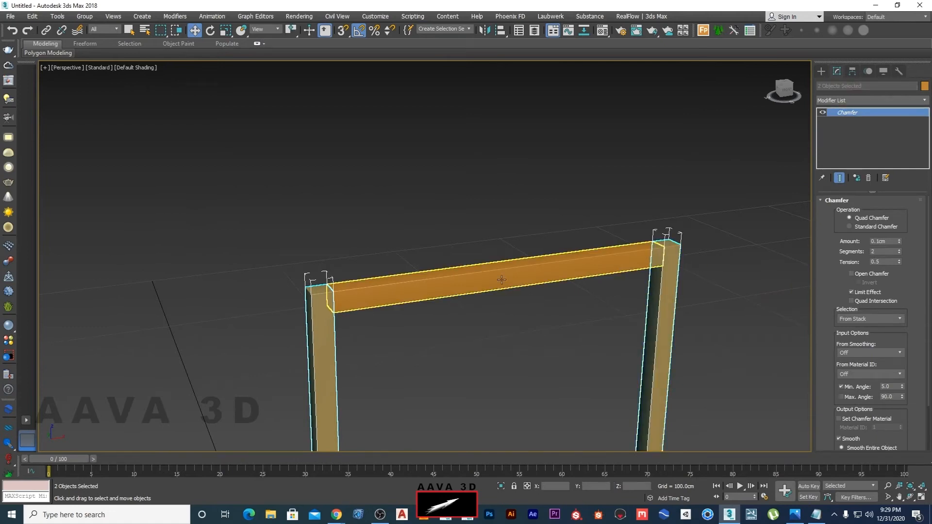
{"action": "scroll", "coordinate": [426, 300], "scroll_direction": "up", "scroll_amount": 10}
{"action": "left_click", "coordinate": [443, 368]}
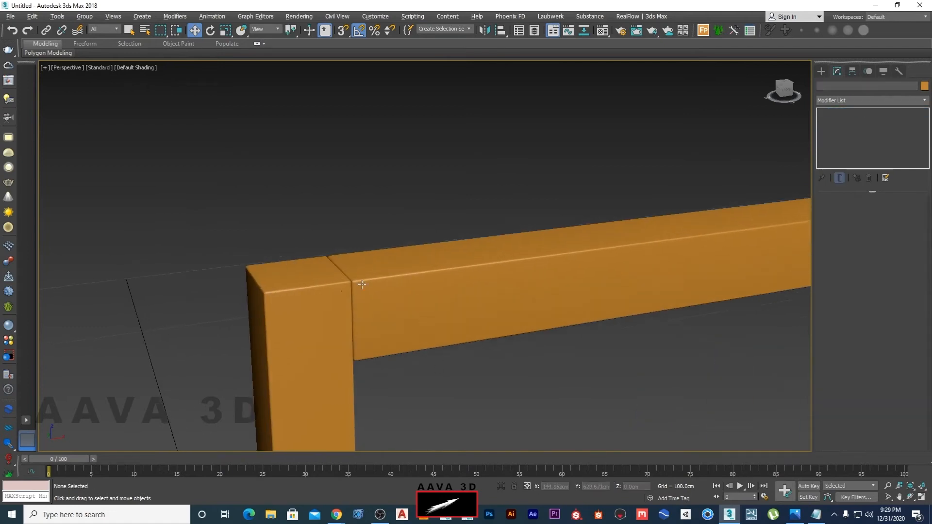
Inspect the groove between the post and the top crossbar at different distances and from the frame's other side
{"action": "scroll", "coordinate": [339, 291], "scroll_direction": "up", "scroll_amount": 3}
{"action": "scroll", "coordinate": [367, 281], "scroll_direction": "down", "scroll_amount": 2}
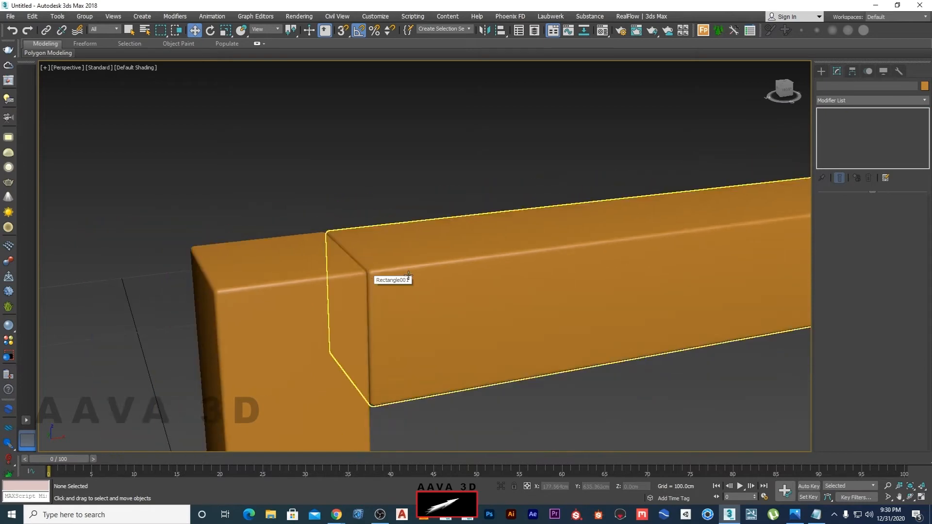
{"action": "left_click", "coordinate": [368, 277]}
{"action": "left_click", "coordinate": [358, 166]}
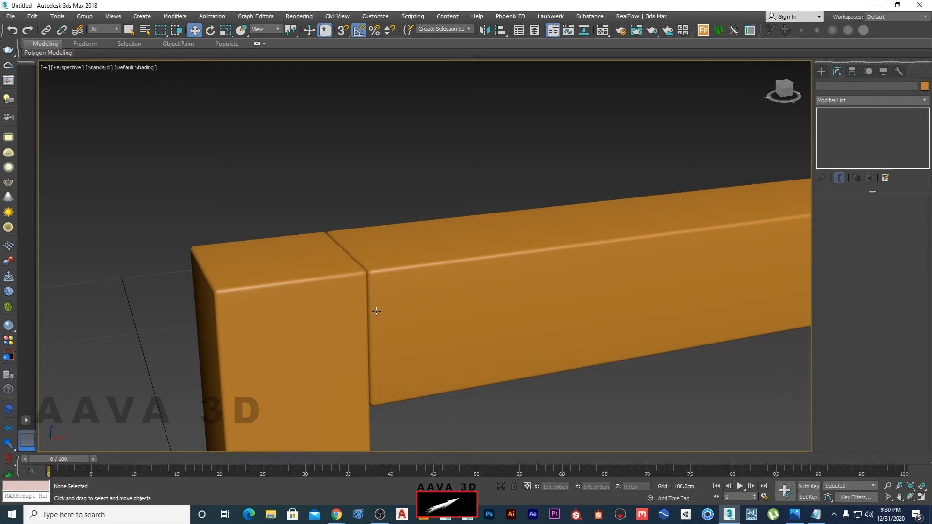
{"action": "scroll", "coordinate": [377, 311], "scroll_direction": "up", "scroll_amount": 3}
{"action": "scroll", "coordinate": [379, 280], "scroll_direction": "down", "scroll_amount": 2}
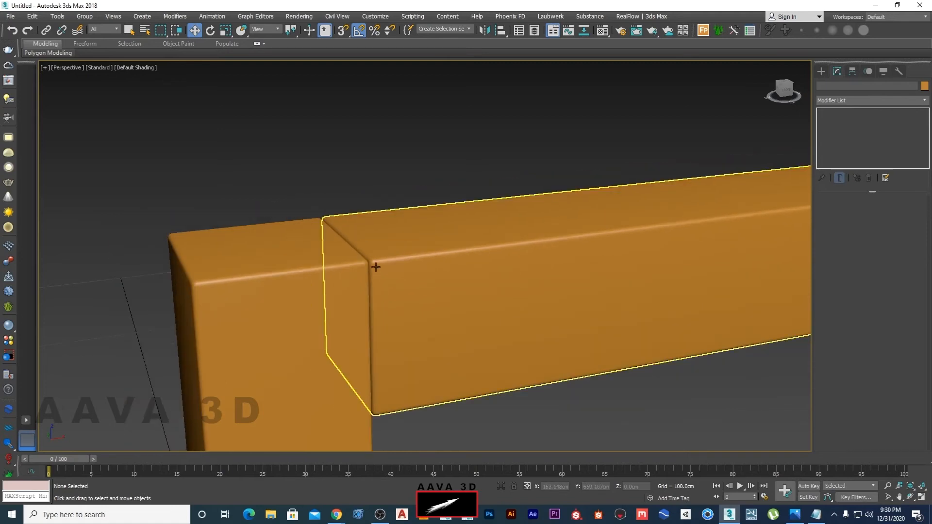
{"action": "scroll", "coordinate": [435, 298], "scroll_direction": "down", "scroll_amount": 4}
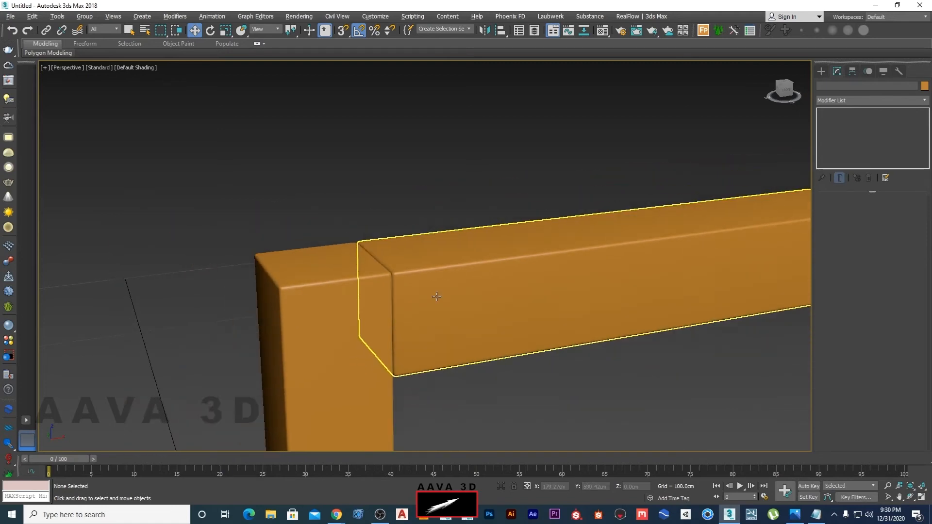
{"action": "middle_click_drag", "start_coordinate": [452, 301], "coordinate": [503, 328]}
{"action": "scroll", "coordinate": [476, 322], "scroll_direction": "down", "scroll_amount": 4}
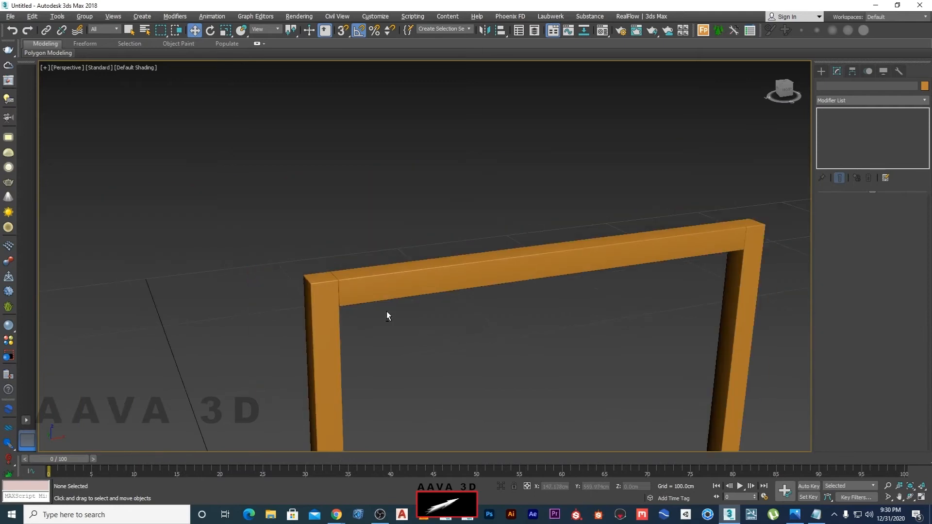
{"action": "scroll", "coordinate": [333, 291], "scroll_direction": "up", "scroll_amount": 5}
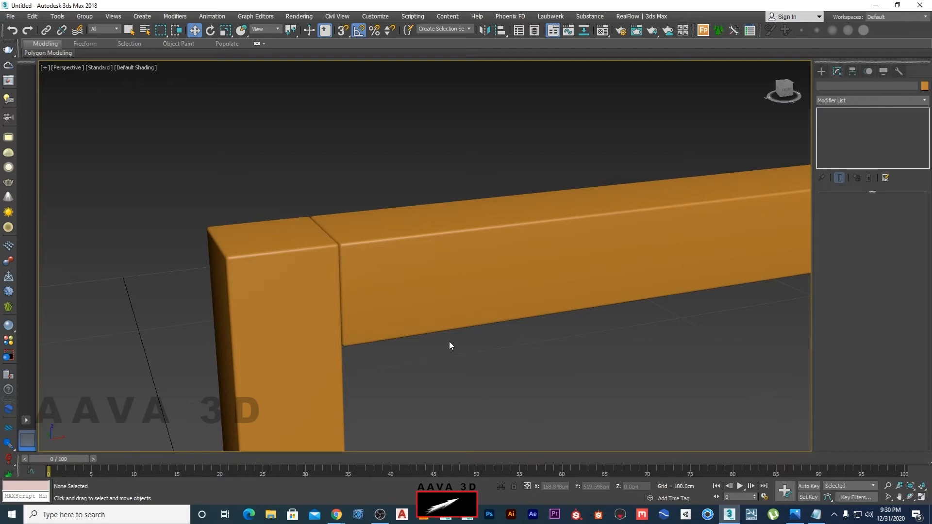
{"action": "scroll", "coordinate": [486, 340], "scroll_direction": "down", "scroll_amount": 6}
{"action": "middle_click_drag", "start_coordinate": [462, 288], "coordinate": [379, 249], "text": "alt"}
{"action": "scroll", "coordinate": [386, 266], "scroll_direction": "up", "scroll_amount": 5}
{"action": "scroll", "coordinate": [386, 266], "scroll_direction": "up", "scroll_amount": 4}
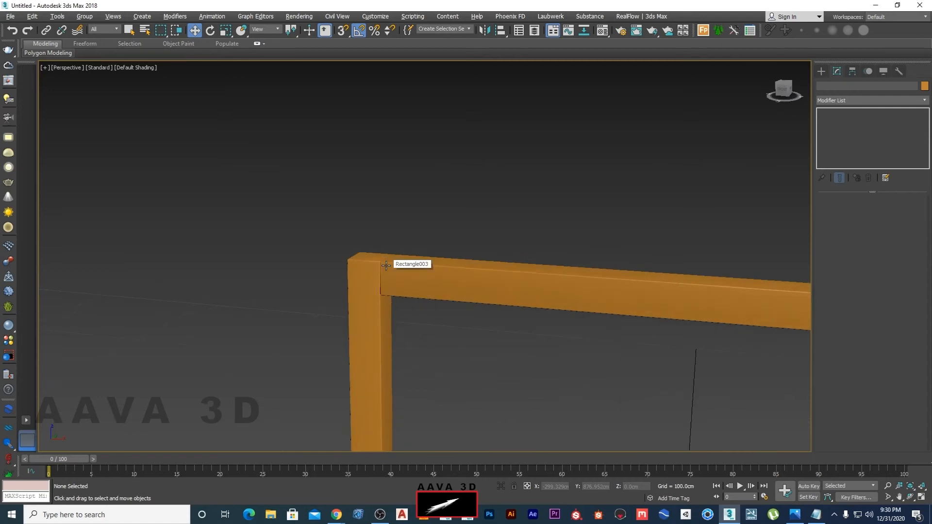
{"action": "scroll", "coordinate": [371, 278], "scroll_direction": "down", "scroll_amount": 4}
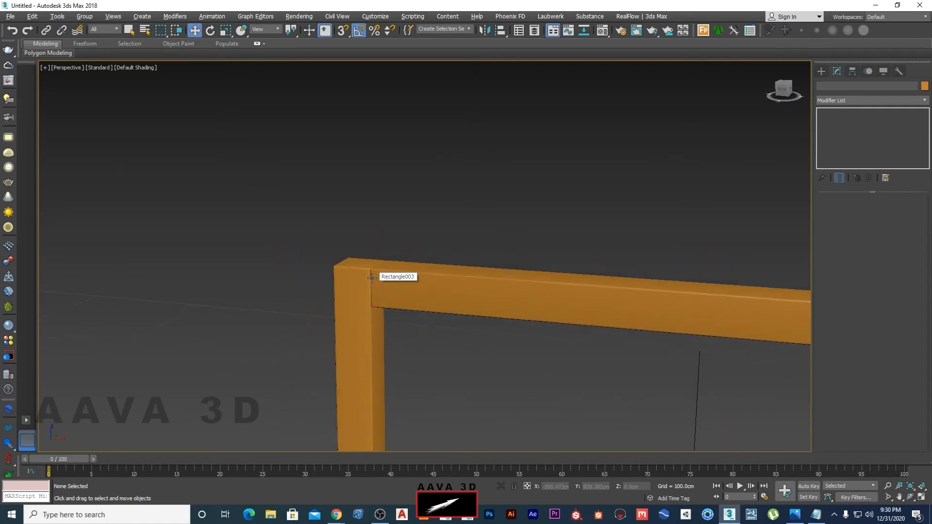
{"action": "scroll", "coordinate": [495, 270], "scroll_direction": "down", "scroll_amount": 4}
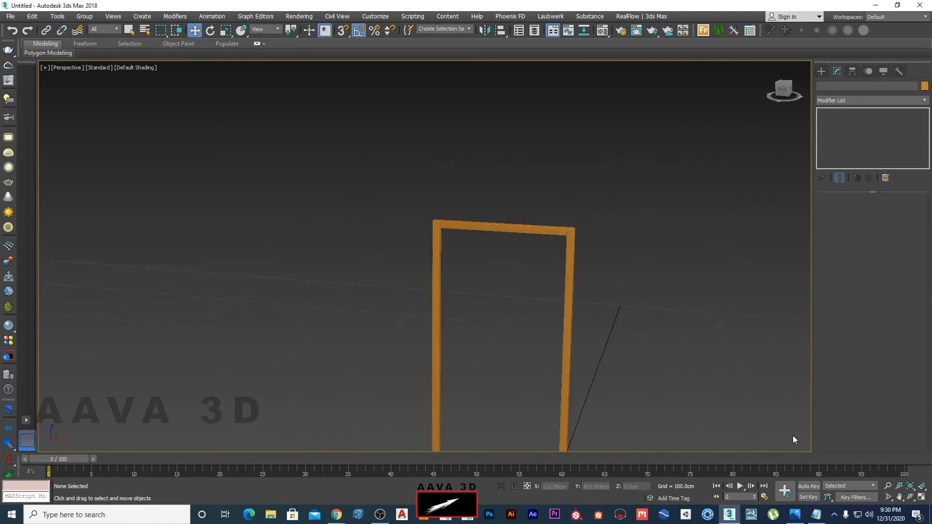
Check the wardrobe reference photo, and convert all four side frame parts to Editable Poly
{"action": "left_click", "coordinate": [798, 514]}
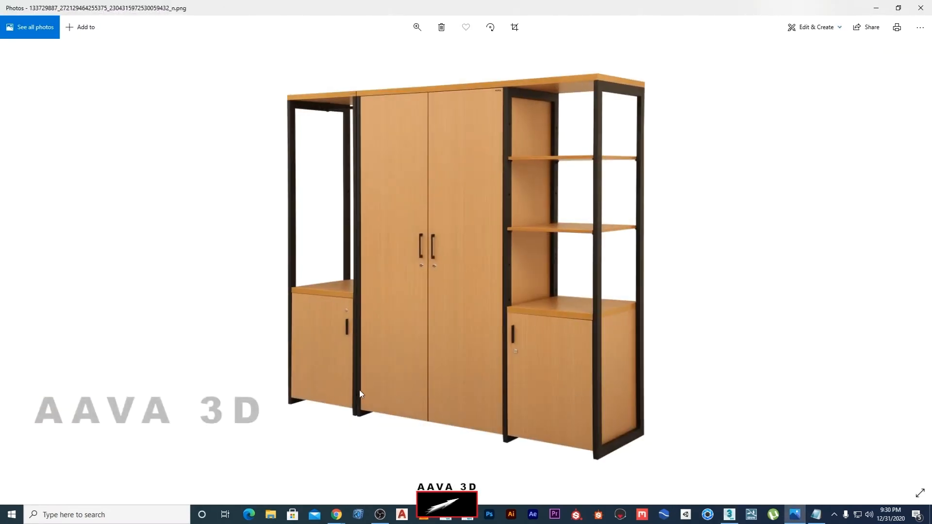
{"action": "left_click", "coordinate": [877, 8]}
{"action": "scroll", "coordinate": [440, 213], "scroll_direction": "down", "scroll_amount": 3}
{"action": "scroll", "coordinate": [451, 261], "scroll_direction": "down", "scroll_amount": 4}
{"action": "left_click_drag", "start_coordinate": [551, 170], "coordinate": [412, 410]}
{"action": "middle_click_drag", "start_coordinate": [428, 318], "coordinate": [478, 185], "text": "alt"}
{"action": "right_click", "coordinate": [478, 183]}
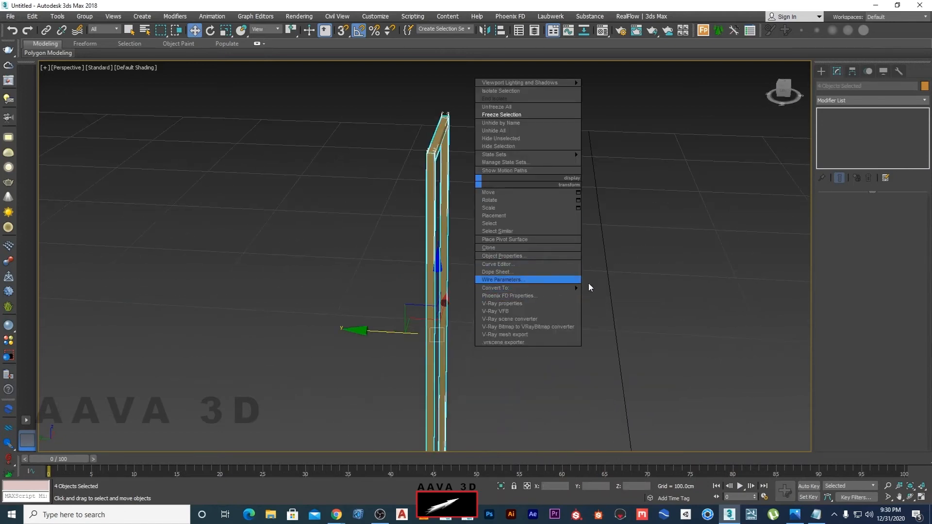
{"action": "mouse_move", "coordinate": [583, 289]}
{"action": "left_click", "coordinate": [615, 295]}
{"action": "left_click", "coordinate": [560, 216]}
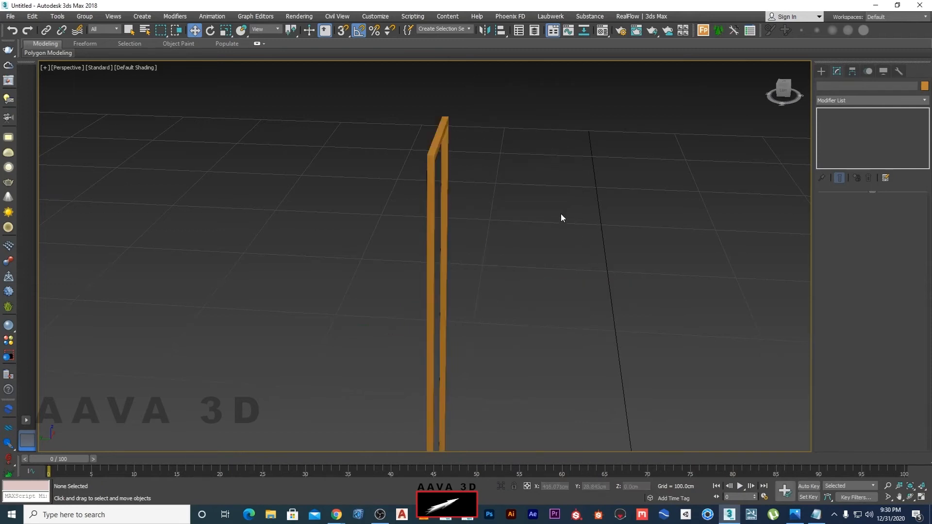
Attach the top crossbar, second post and bottom crossbar to the first post to make one frame object
{"action": "middle_click_drag", "start_coordinate": [560, 216], "coordinate": [451, 150], "text": "alt"}
{"action": "left_click", "coordinate": [406, 187]}
{"action": "scroll", "coordinate": [862, 293], "scroll_direction": "down", "scroll_amount": 3}
{"action": "left_click", "coordinate": [848, 327]}
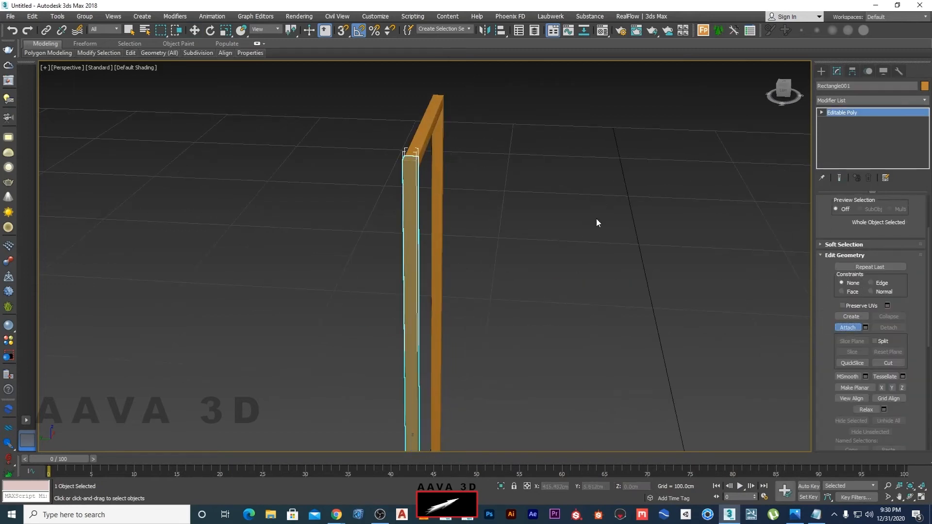
{"action": "left_click", "coordinate": [427, 129]}
{"action": "left_click", "coordinate": [439, 160]}
{"action": "middle_click_drag", "start_coordinate": [547, 251], "coordinate": [552, 94]}
{"action": "middle_click_drag", "start_coordinate": [540, 345], "coordinate": [516, 324]}
{"action": "left_click", "coordinate": [452, 254]}
{"action": "key", "text": "w"}
{"action": "left_click", "coordinate": [497, 270]}
{"action": "left_click", "coordinate": [423, 224]}
{"action": "middle_click_drag", "start_coordinate": [422, 225], "coordinate": [592, 272], "text": "alt"}
{"action": "left_click", "coordinate": [587, 274]}
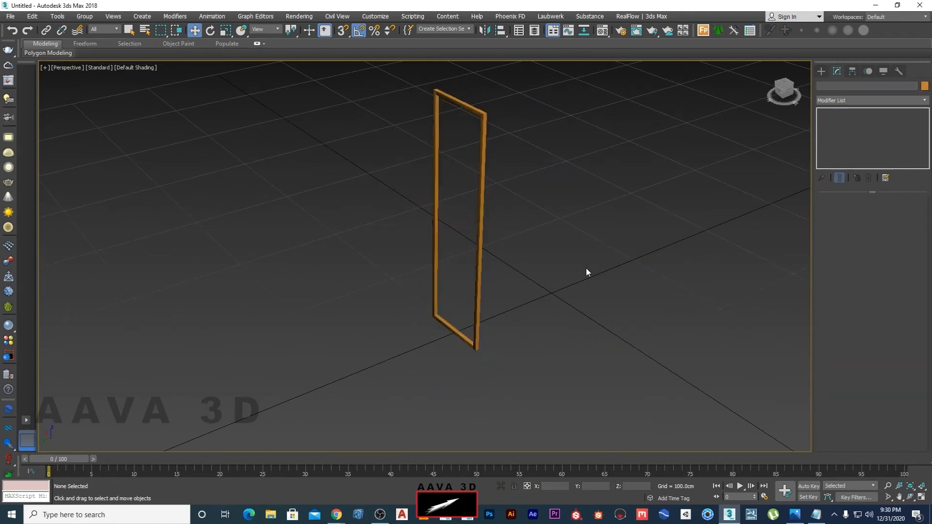
Detach the top crossbar element from the joined frame as a separate object
{"action": "middle_click_drag", "start_coordinate": [532, 240], "coordinate": [436, 200], "text": "alt"}
{"action": "scroll", "coordinate": [418, 130], "scroll_direction": "up", "scroll_amount": 6}
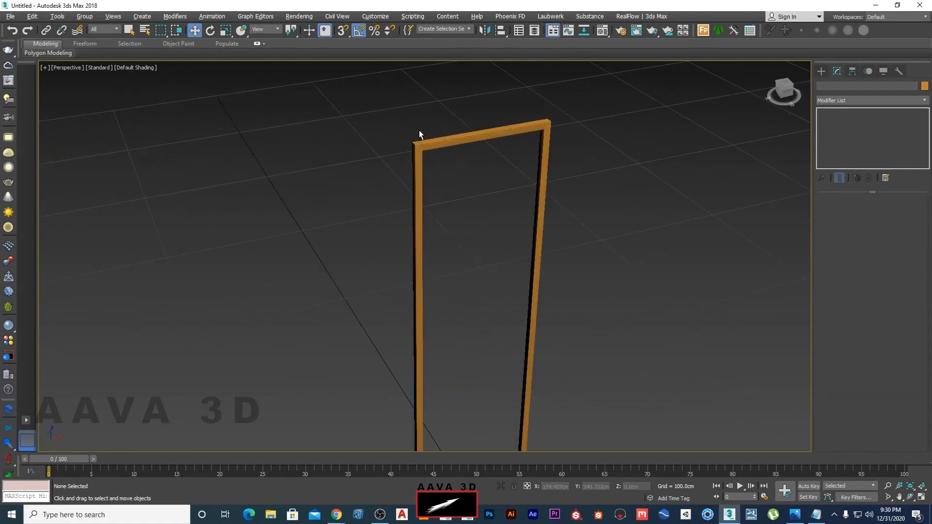
{"action": "left_click", "coordinate": [423, 181]}
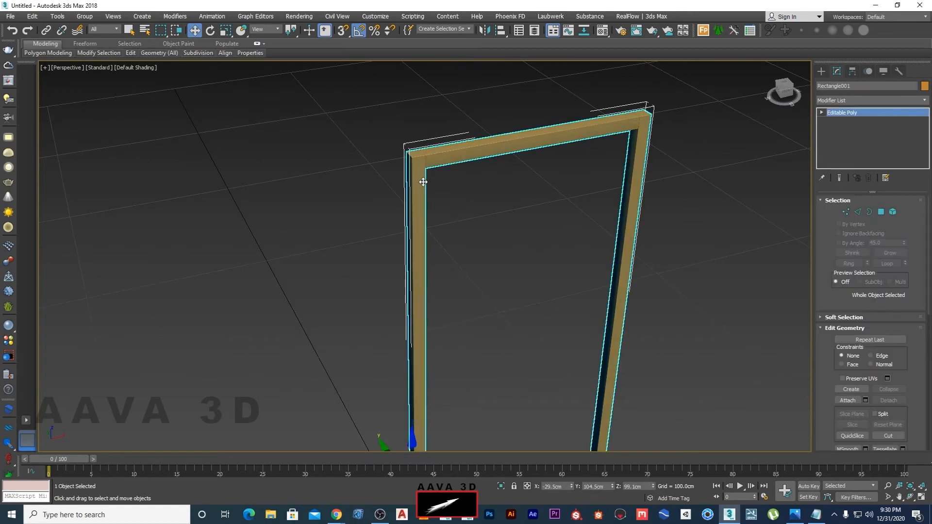
{"action": "left_click", "coordinate": [892, 212]}
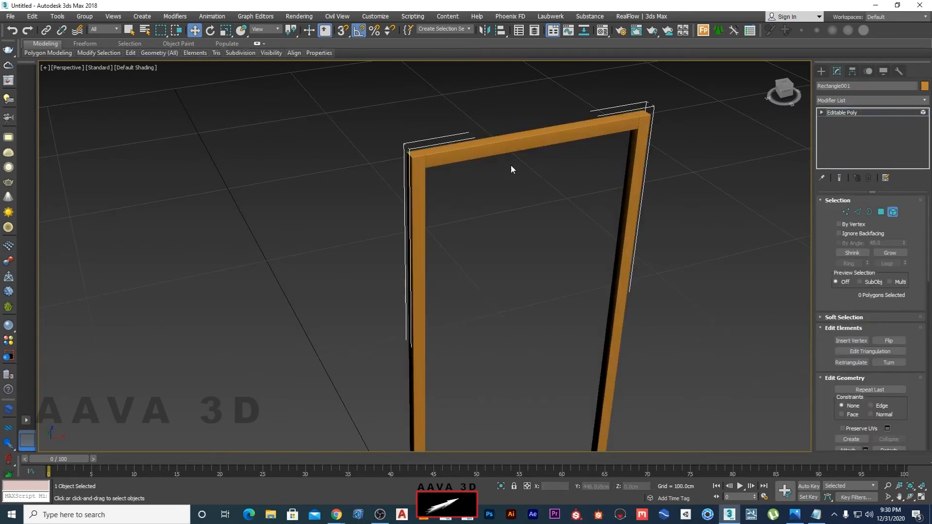
{"action": "left_click", "coordinate": [497, 146]}
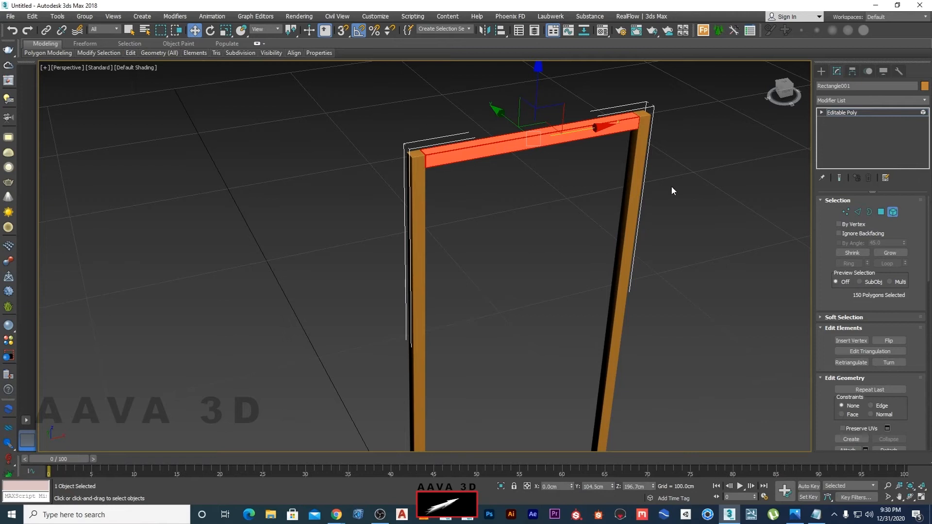
{"action": "scroll", "coordinate": [914, 350], "scroll_direction": "down", "scroll_amount": 3}
{"action": "left_click", "coordinate": [892, 378]}
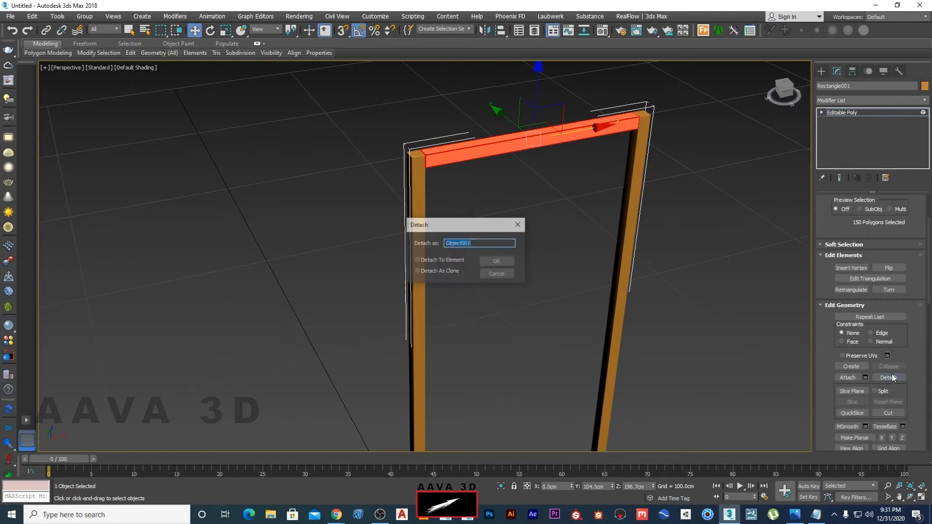
{"action": "left_click", "coordinate": [495, 263]}
{"action": "key", "text": "4"}
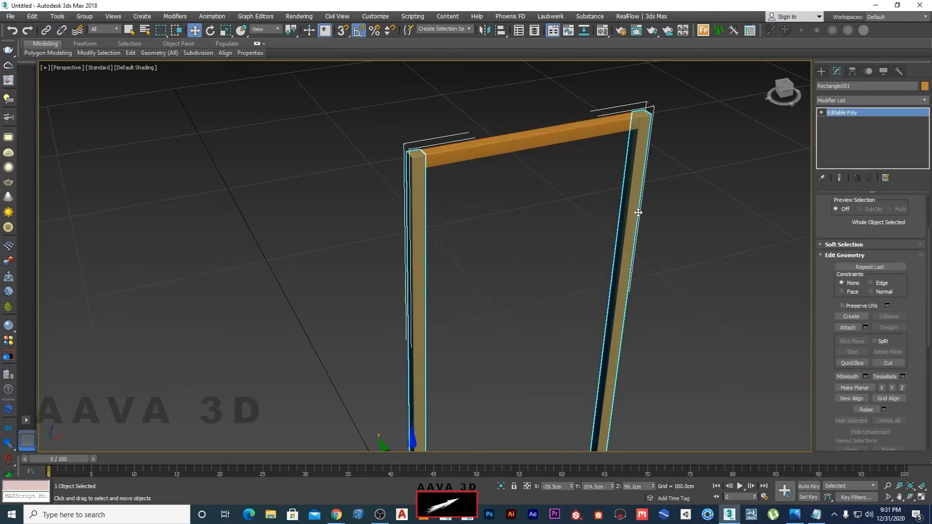
Select the joined posts and the detached top crossbar in turn to check that they are separate objects
{"action": "left_click", "coordinate": [682, 216]}
{"action": "left_click", "coordinate": [636, 179]}
{"action": "middle_click_drag", "start_coordinate": [622, 183], "coordinate": [568, 236], "text": "alt"}
{"action": "left_click", "coordinate": [691, 229]}
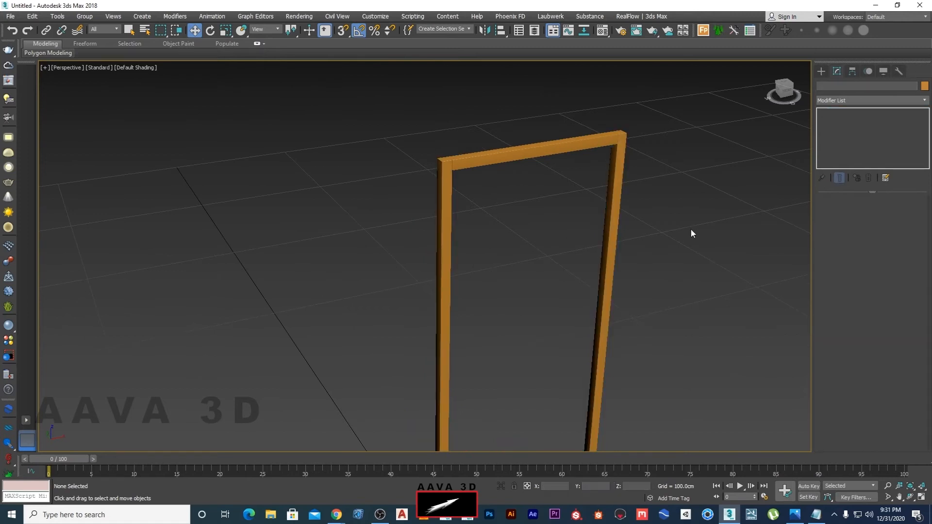
{"action": "left_click", "coordinate": [617, 203]}
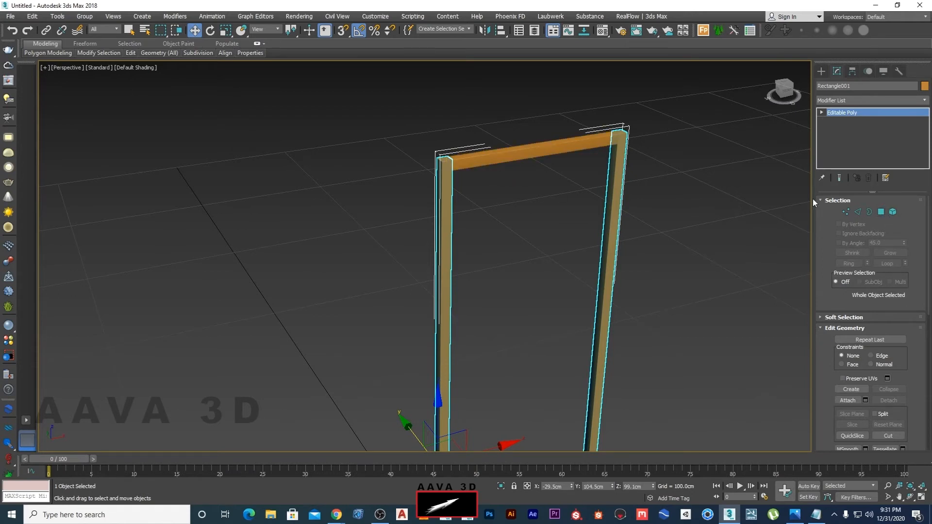
{"action": "left_click", "coordinate": [518, 168]}
{"action": "left_click", "coordinate": [517, 157]}
{"action": "left_click", "coordinate": [613, 216]}
{"action": "left_click", "coordinate": [663, 232]}
{"action": "left_click", "coordinate": [614, 203]}
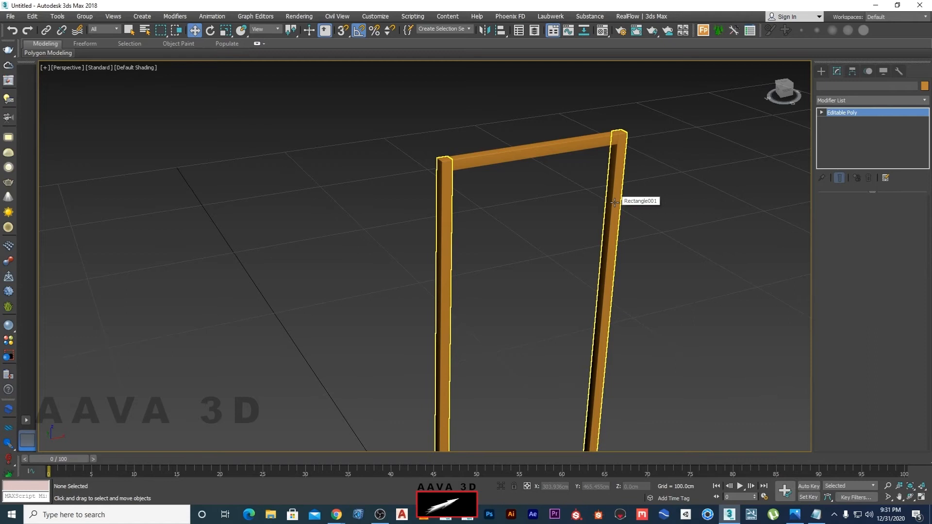
Attach the detached top crossbar back to the frame, and clear the selection
{"action": "left_click", "coordinate": [848, 400]}
{"action": "left_click", "coordinate": [500, 159]}
{"action": "right_click", "coordinate": [524, 214]}
{"action": "scroll", "coordinate": [535, 231], "scroll_direction": "down", "scroll_amount": 3}
{"action": "left_click", "coordinate": [659, 226]}
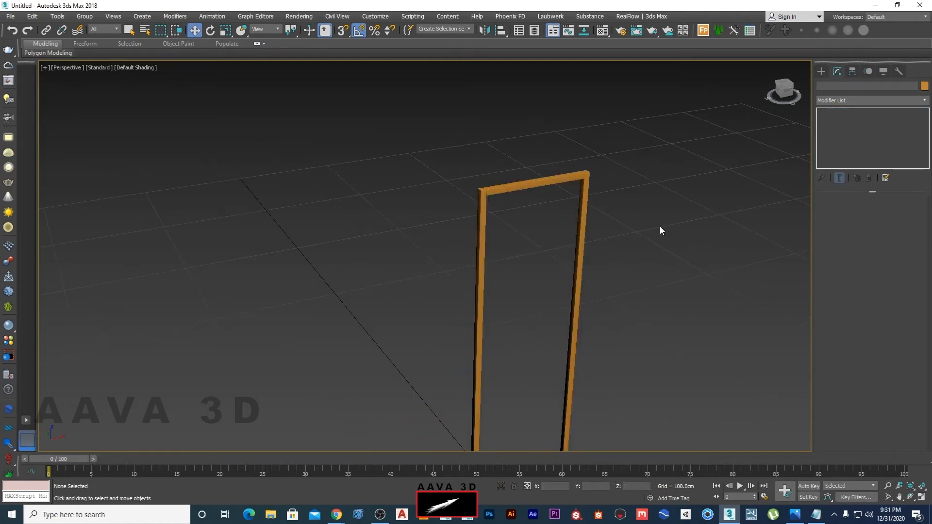
Set the side frame's object color to light grey
{"action": "scroll", "coordinate": [637, 245], "scroll_direction": "down", "scroll_amount": 3}
{"action": "left_click", "coordinate": [597, 233]}
{"action": "left_click", "coordinate": [925, 86]}
{"action": "left_click", "coordinate": [519, 280]}
{"action": "left_click", "coordinate": [515, 309]}
{"action": "left_click", "coordinate": [590, 246]}
{"action": "middle_click_drag", "start_coordinate": [584, 235], "coordinate": [646, 251], "text": "alt"}
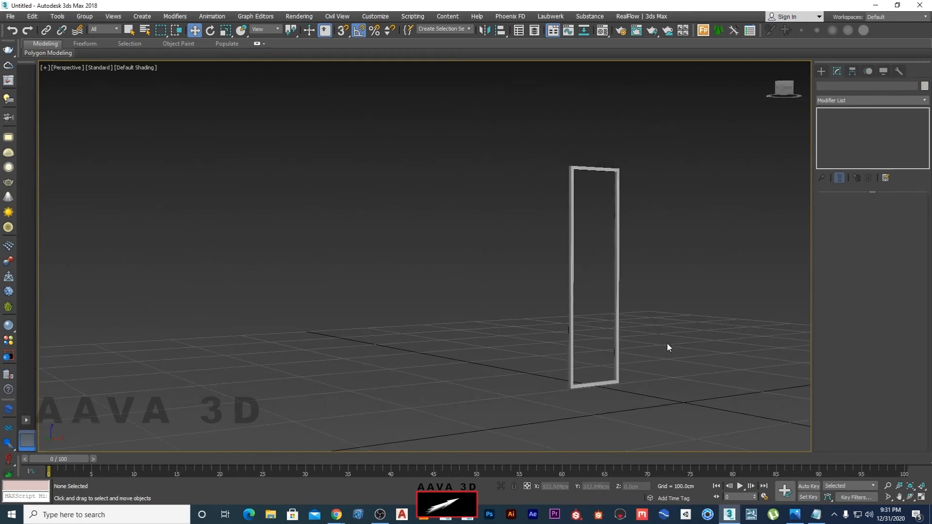
Switch to the four-view layout and turn off Hide Frozen Objects to show the wardrobe's reference box
{"action": "key", "text": "alt+w"}
{"action": "scroll", "coordinate": [298, 354], "scroll_direction": "down", "scroll_amount": 8}
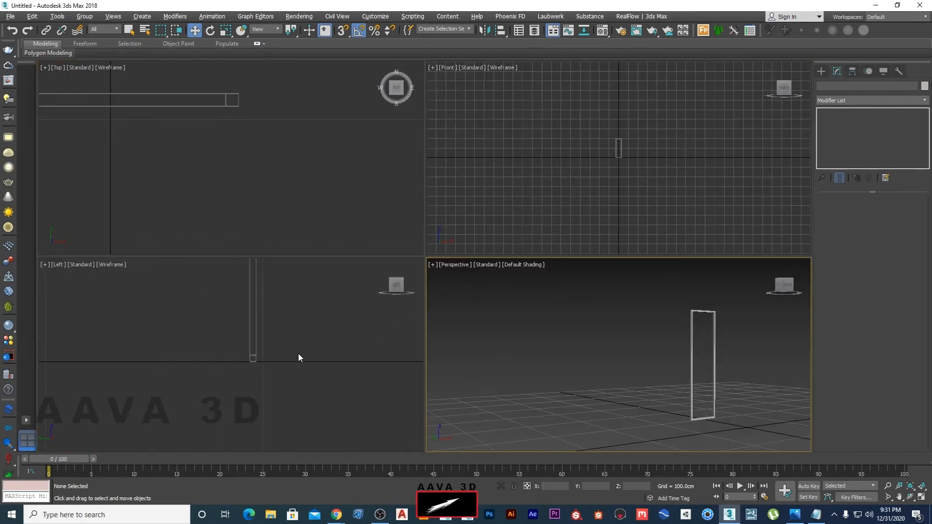
{"action": "left_click", "coordinate": [884, 71]}
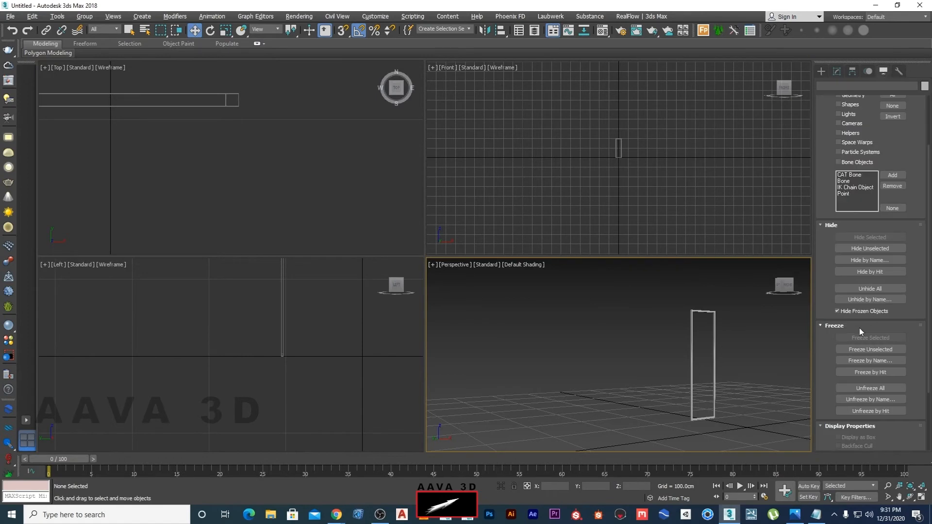
{"action": "left_click", "coordinate": [838, 311]}
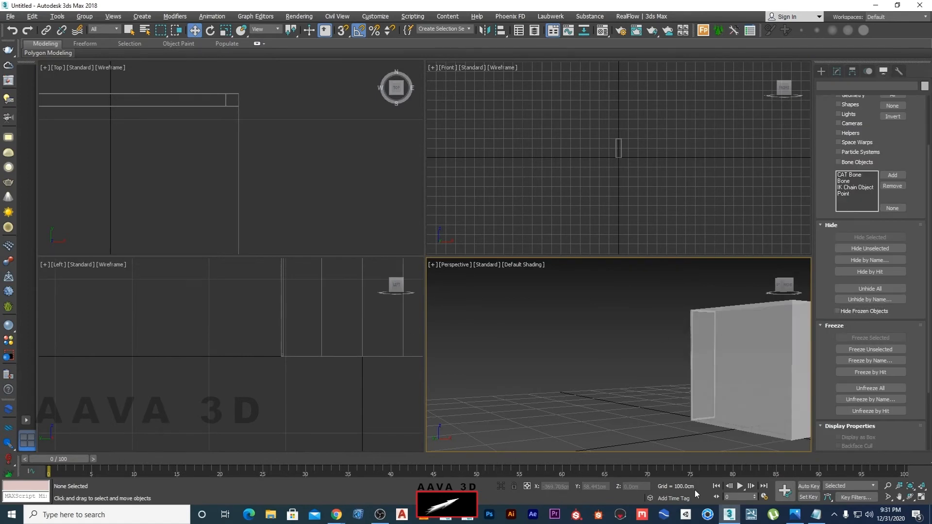
Examine the posts, cabinets and shelf sections closely in the reference photo, and return to the 3ds Max scene
{"action": "left_click", "coordinate": [794, 515]}
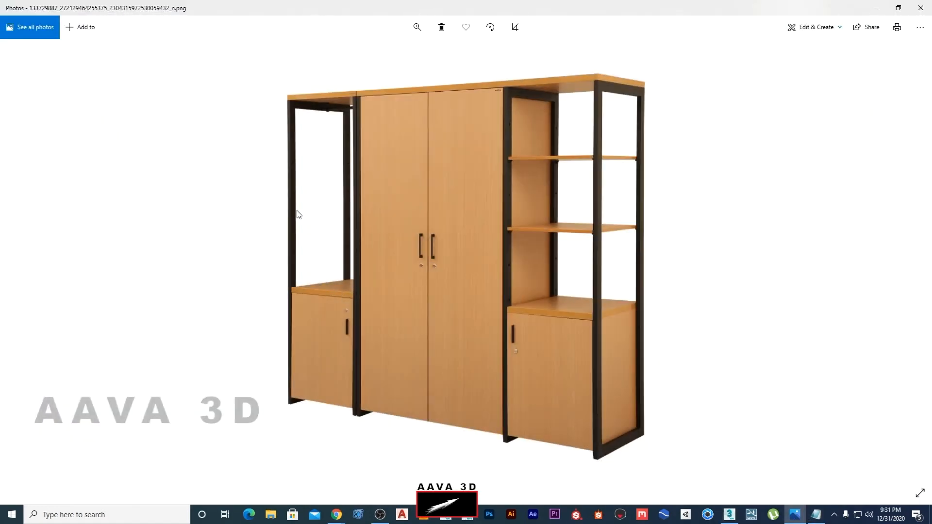
{"action": "scroll", "coordinate": [354, 220], "scroll_direction": "up", "scroll_amount": 2, "text": "ctrl"}
{"action": "left_click_drag", "start_coordinate": [377, 231], "coordinate": [256, 353]}
{"action": "left_click_drag", "start_coordinate": [315, 307], "coordinate": [381, 267]}
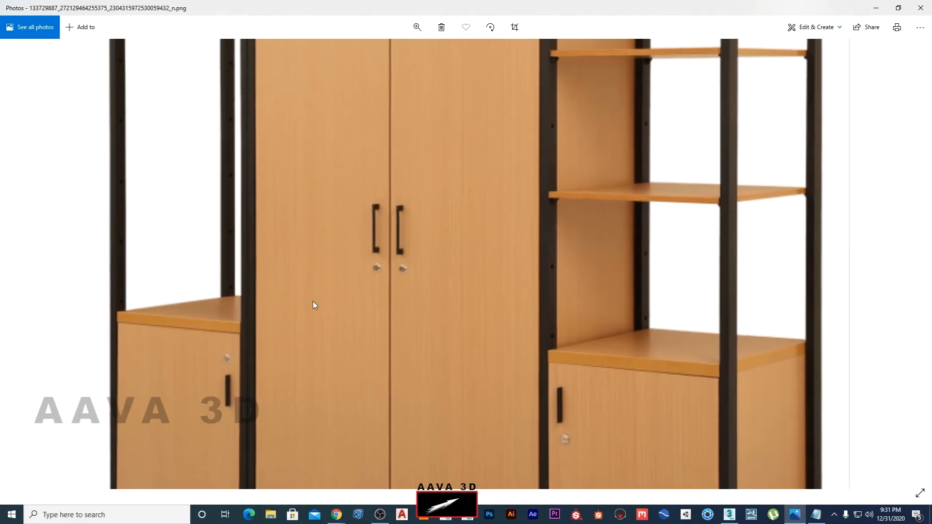
{"action": "scroll", "coordinate": [307, 298], "scroll_direction": "down", "scroll_amount": 3, "text": "ctrl"}
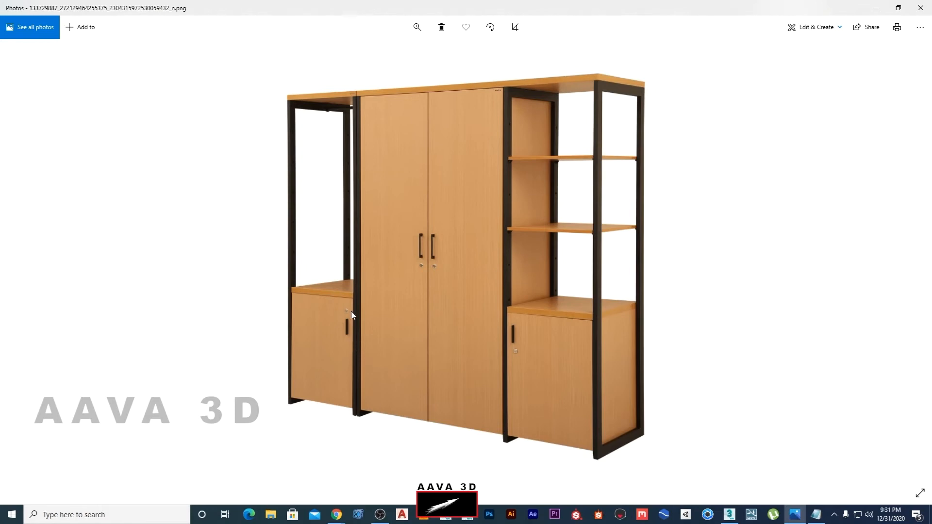
{"action": "scroll", "coordinate": [351, 311], "scroll_direction": "up", "scroll_amount": 2, "text": "ctrl"}
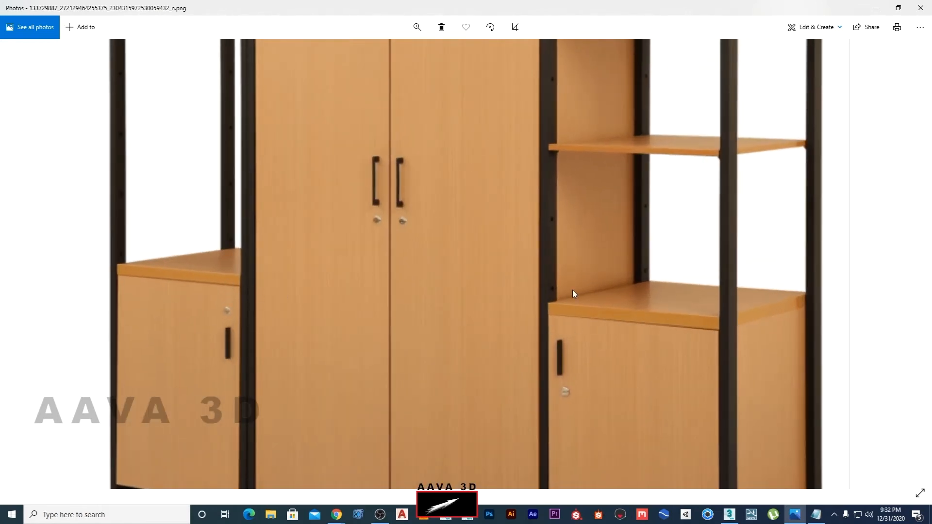
{"action": "scroll", "coordinate": [573, 290], "scroll_direction": "down", "scroll_amount": 2, "text": "ctrl"}
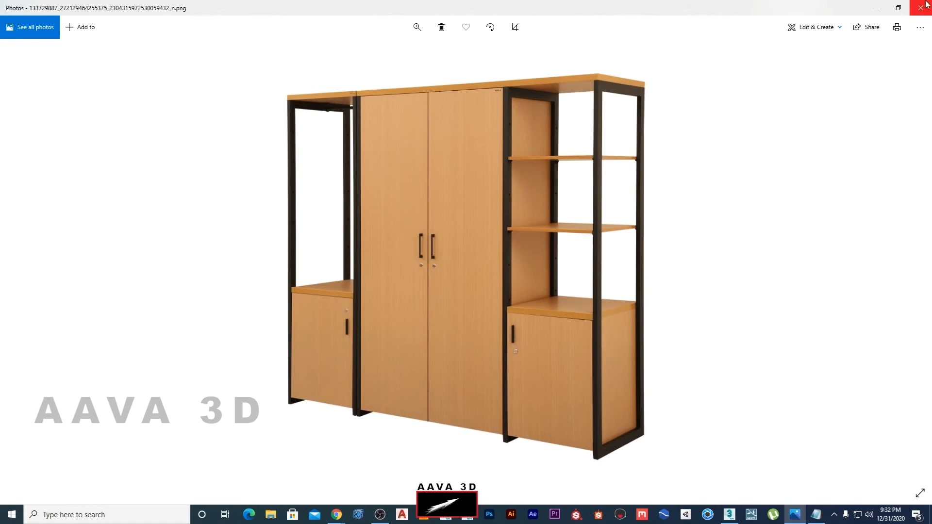
{"action": "left_click", "coordinate": [875, 8]}
Clone the side frame once along the wardrobe's width in the Left view, placing it at about Y 63.7 cm
{"action": "scroll", "coordinate": [238, 230], "scroll_direction": "down", "scroll_amount": 4}
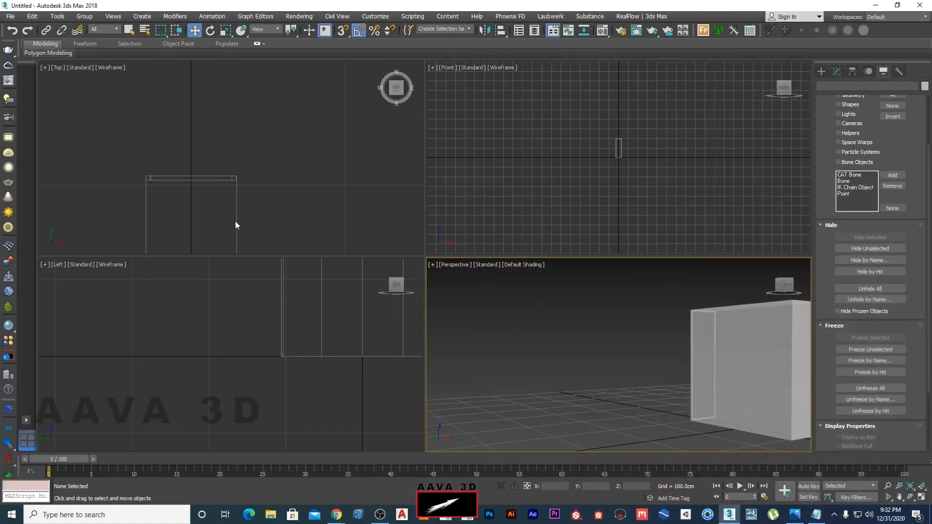
{"action": "left_click", "coordinate": [692, 336]}
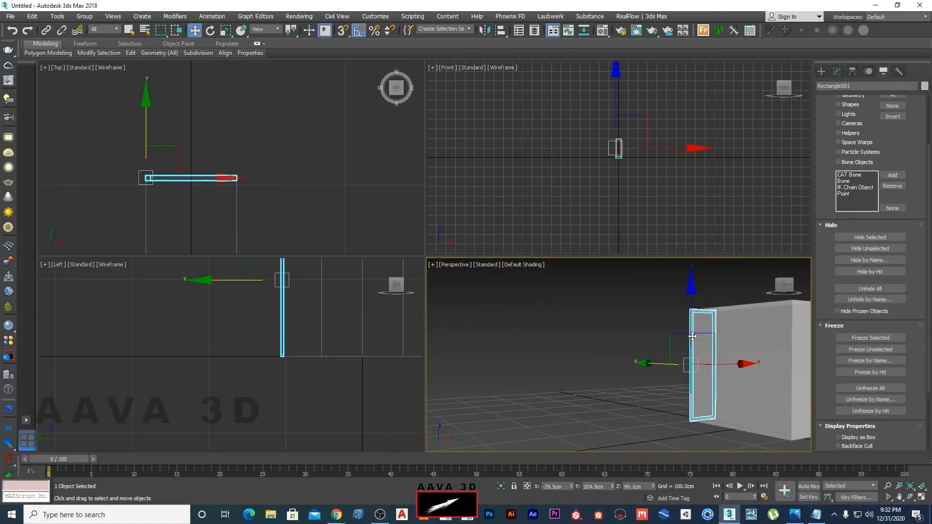
{"action": "key", "text": "alt+w"}
{"action": "scroll", "coordinate": [392, 280], "scroll_direction": "up", "scroll_amount": 5}
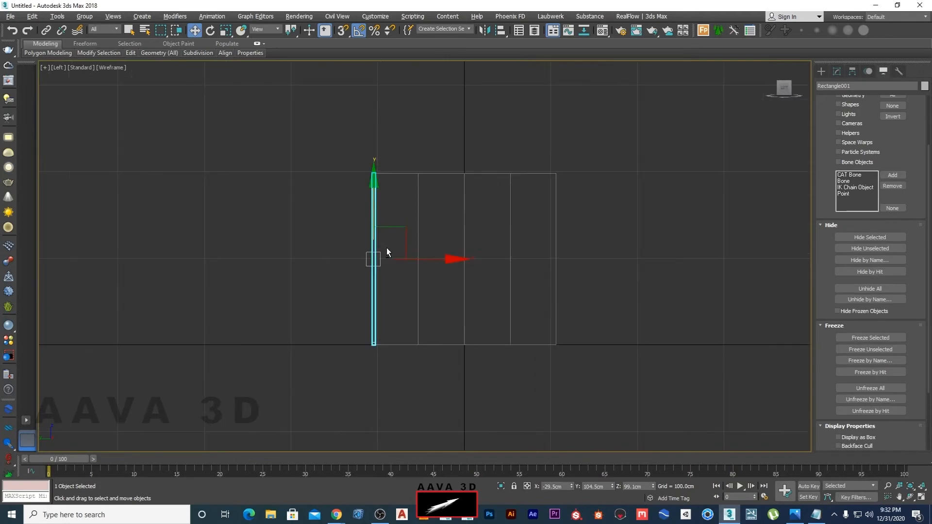
{"action": "left_click_drag", "start_coordinate": [429, 264], "coordinate": [483, 265], "text": "shift"}
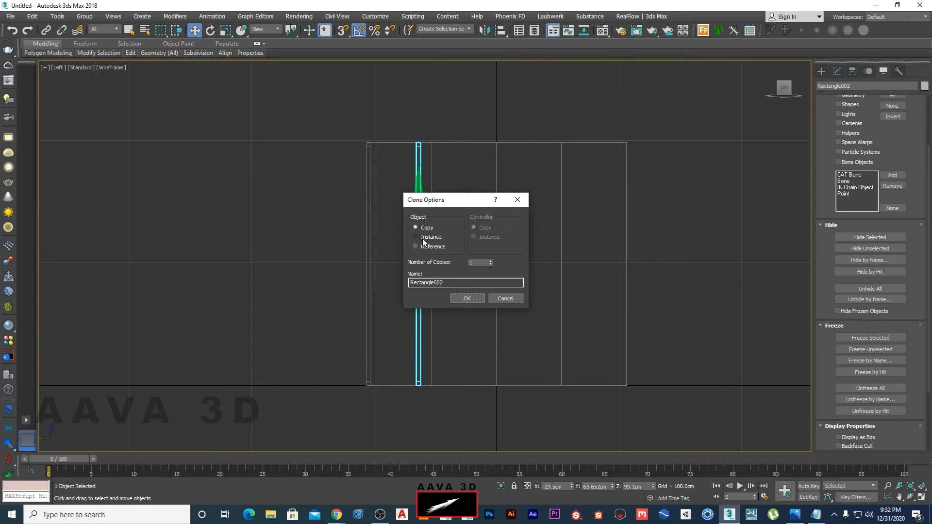
{"action": "left_click", "coordinate": [467, 298]}
Snap the cloned frame's inner top corner to the reference box's first vertical division line
{"action": "scroll", "coordinate": [448, 296], "scroll_direction": "up", "scroll_amount": 3}
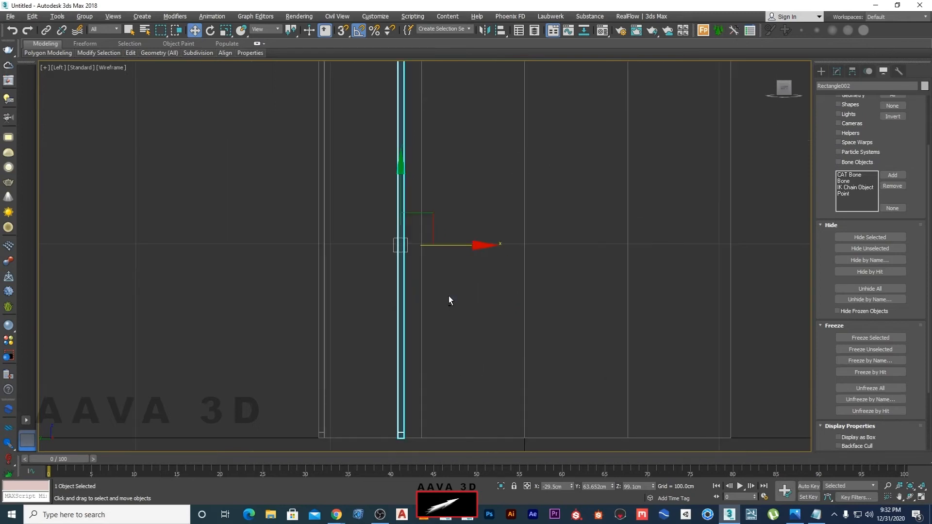
{"action": "scroll", "coordinate": [444, 167], "scroll_direction": "up", "scroll_amount": 2}
{"action": "scroll", "coordinate": [432, 179], "scroll_direction": "up", "scroll_amount": 2}
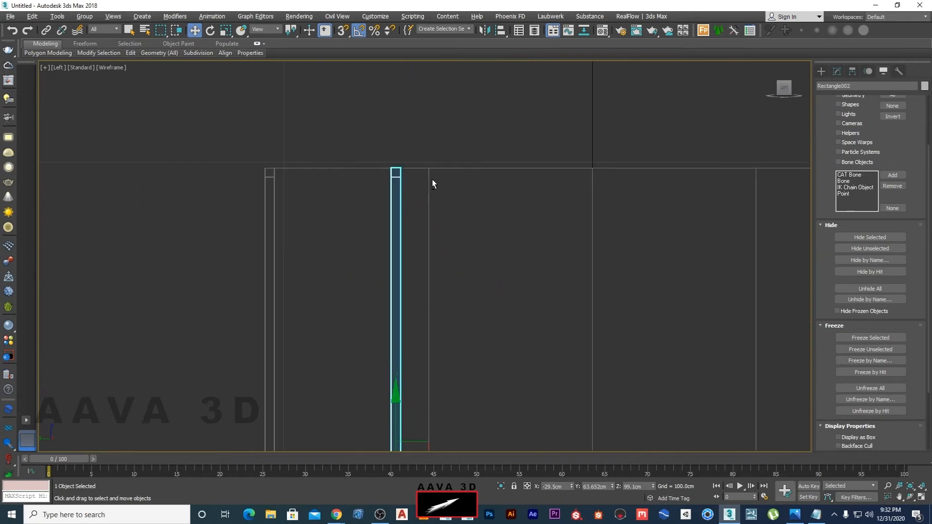
{"action": "scroll", "coordinate": [422, 176], "scroll_direction": "up", "scroll_amount": 2}
{"action": "key", "text": "s"}
{"action": "scroll", "coordinate": [391, 172], "scroll_direction": "up", "scroll_amount": 3}
{"action": "scroll", "coordinate": [391, 173], "scroll_direction": "up", "scroll_amount": 2}
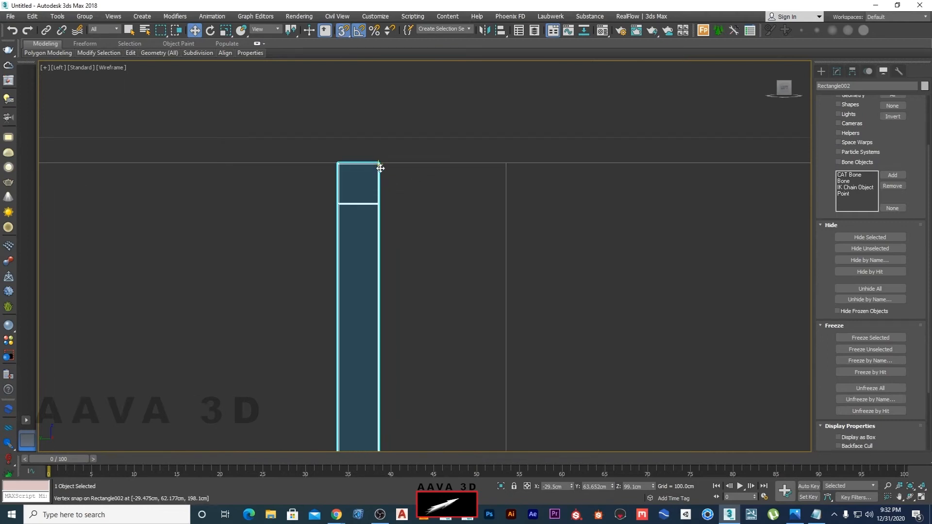
{"action": "left_click_drag", "start_coordinate": [380, 168], "coordinate": [503, 167]}
{"action": "scroll", "coordinate": [554, 272], "scroll_direction": "down", "scroll_amount": 3}
{"action": "scroll", "coordinate": [556, 273], "scroll_direction": "down", "scroll_amount": 3}
{"action": "middle_click_drag", "start_coordinate": [595, 312], "coordinate": [471, 131]}
{"action": "key", "text": "s"}
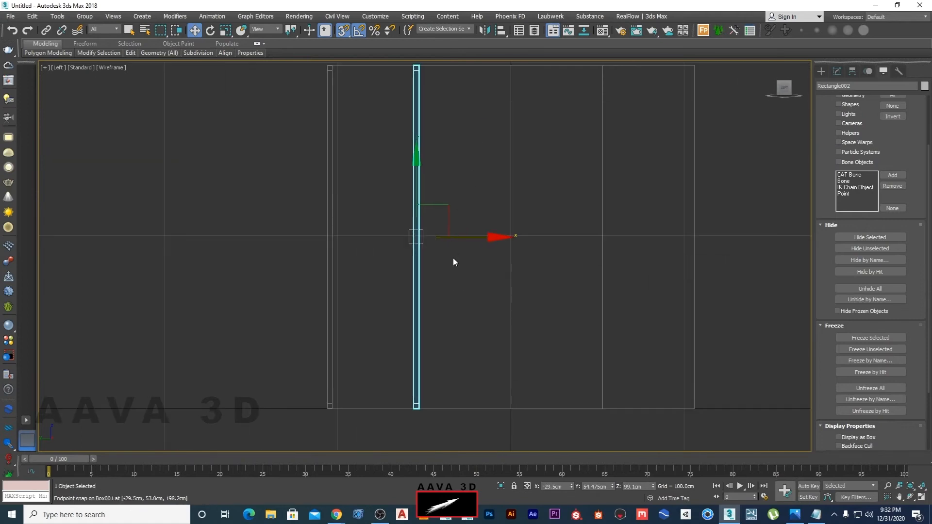
Clone the repositioned frame once more farther along the wardrobe's width, at about Y 42.1 cm
{"action": "left_click_drag", "start_coordinate": [467, 237], "coordinate": [488, 238], "text": "shift"}
{"action": "left_click", "coordinate": [465, 299]}
{"action": "scroll", "coordinate": [453, 143], "scroll_direction": "up", "scroll_amount": 8}
{"action": "scroll", "coordinate": [408, 145], "scroll_direction": "up", "scroll_amount": 4}
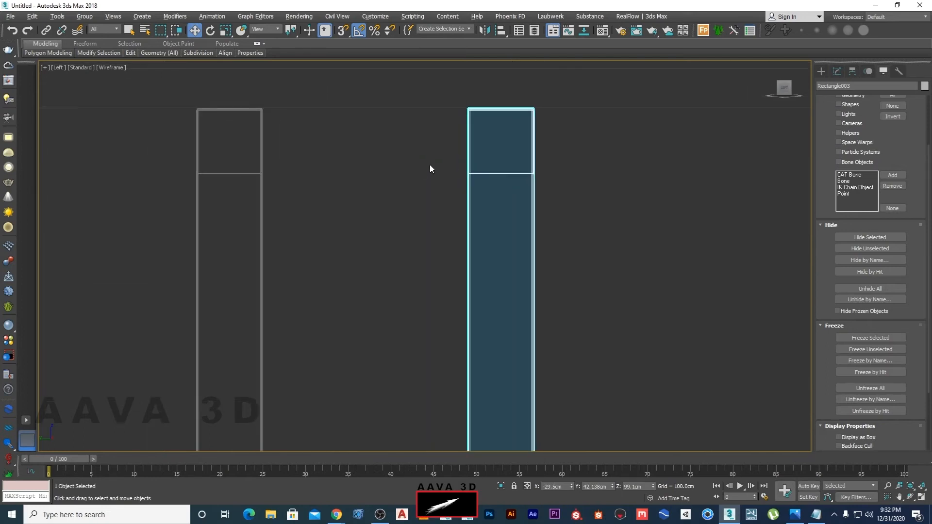
Try to snap the newest cloned frame against the neighbouring frame at the first division line
{"action": "key", "text": "s"}
{"action": "left_click_drag", "start_coordinate": [466, 177], "coordinate": [257, 172]}
{"action": "scroll", "coordinate": [255, 160], "scroll_direction": "up", "scroll_amount": 10}
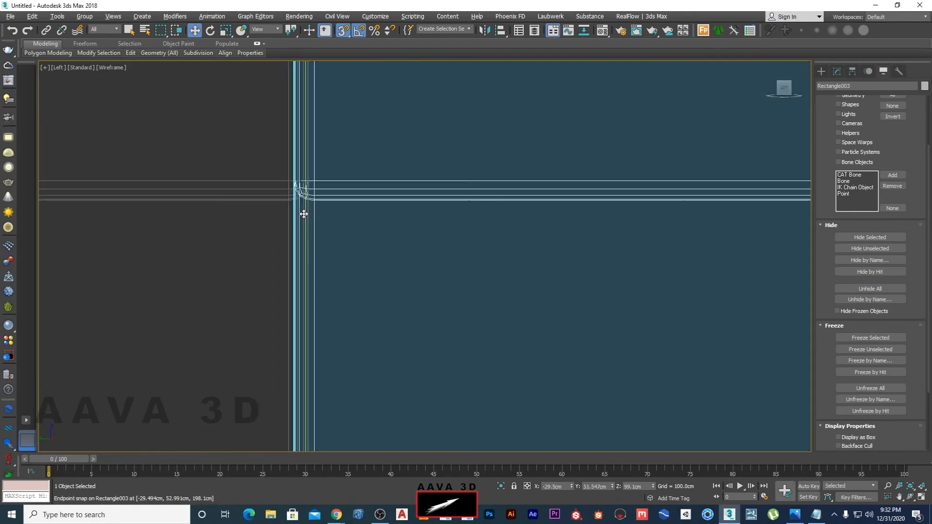
{"action": "scroll", "coordinate": [359, 202], "scroll_direction": "down", "scroll_amount": 10}
{"action": "scroll", "coordinate": [422, 150], "scroll_direction": "down", "scroll_amount": 6}
{"action": "key", "text": "s"}
Inspect the cloned frames in the Perspective view, looking closely at the newest frame's top corner joint
{"action": "scroll", "coordinate": [412, 129], "scroll_direction": "up", "scroll_amount": 7}
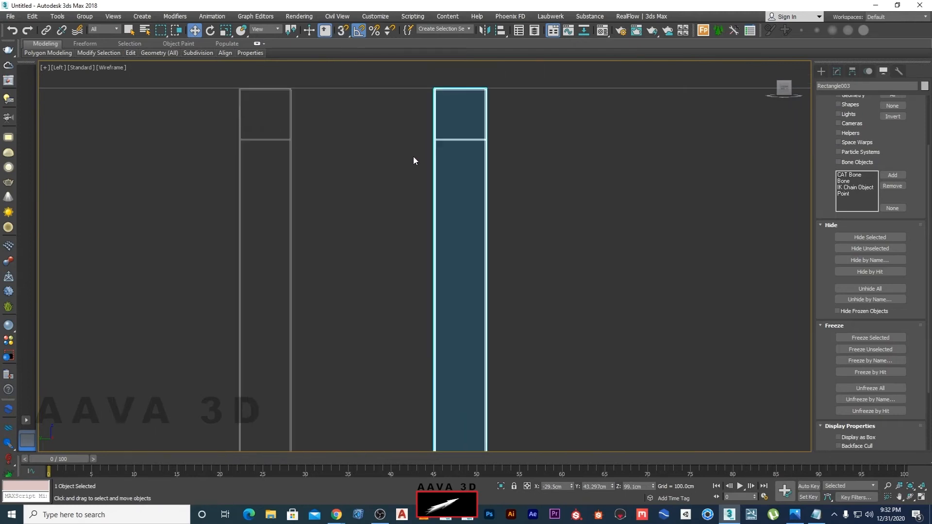
{"action": "scroll", "coordinate": [424, 147], "scroll_direction": "up", "scroll_amount": 5}
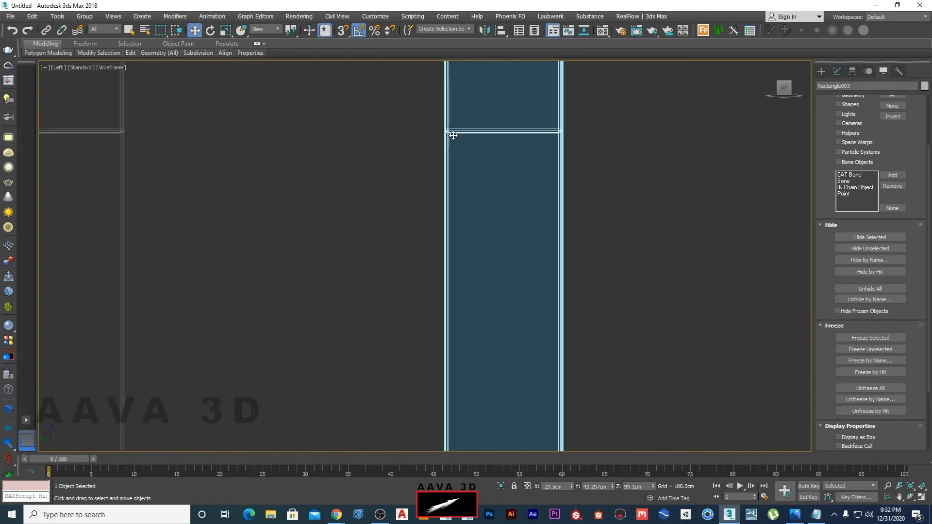
{"action": "key", "text": "alt+w"}
{"action": "key", "text": "alt+w"}
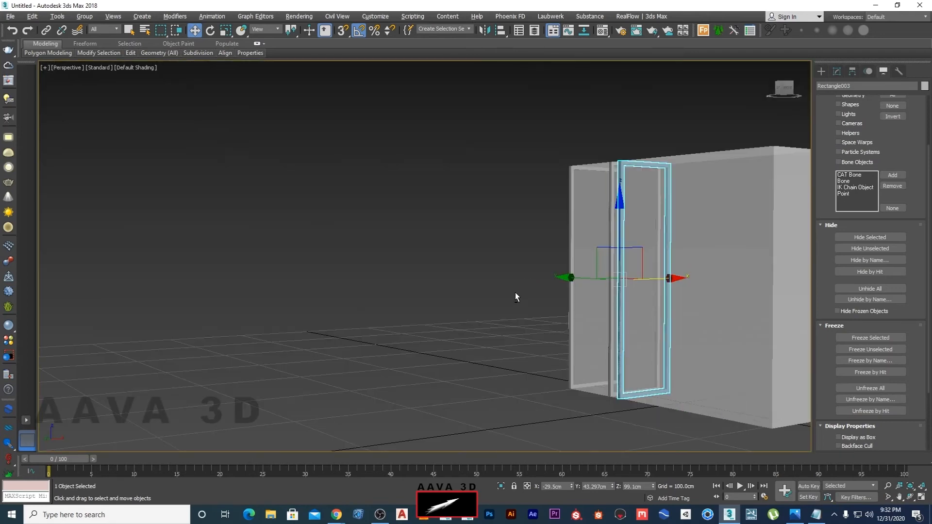
{"action": "middle_click_drag", "start_coordinate": [515, 298], "coordinate": [583, 324], "text": "alt"}
{"action": "scroll", "coordinate": [662, 311], "scroll_direction": "up", "scroll_amount": 3}
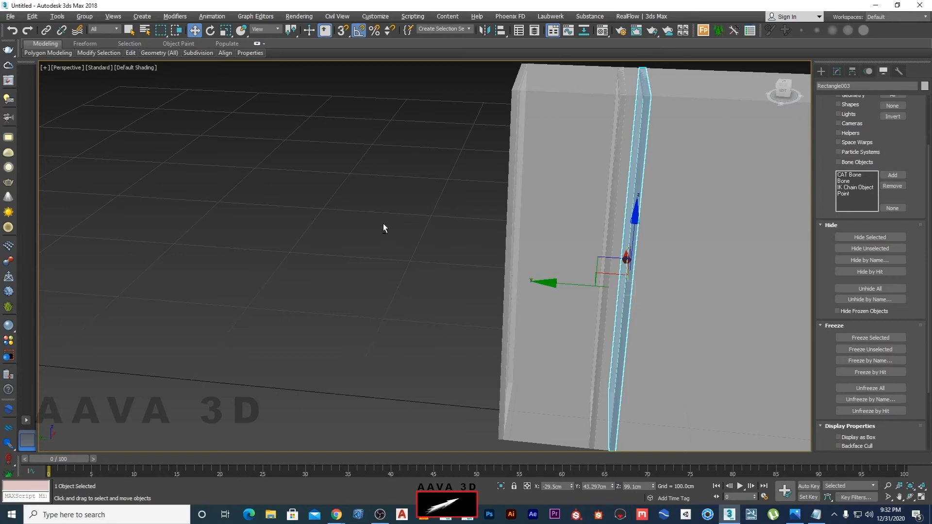
{"action": "key", "text": "alt+w"}
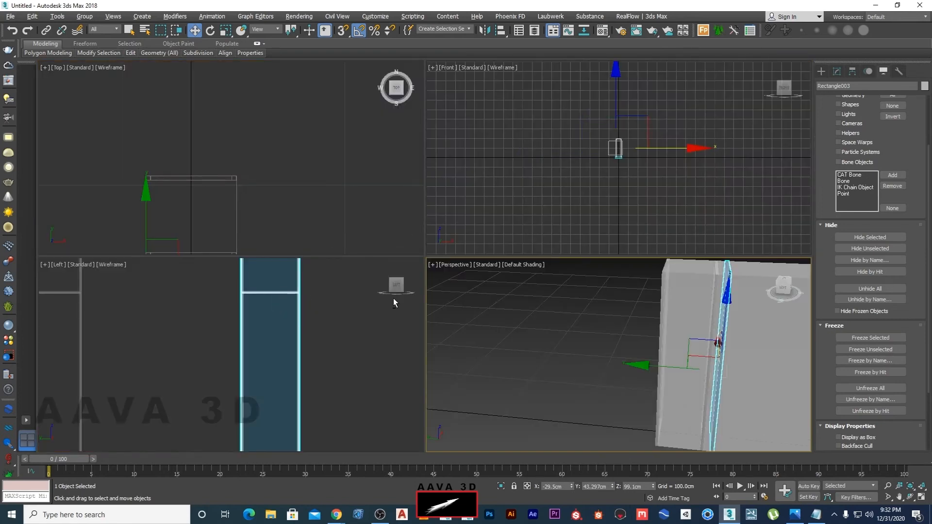
{"action": "key", "text": "alt+w"}
{"action": "scroll", "coordinate": [309, 326], "scroll_direction": "down", "scroll_amount": 10}
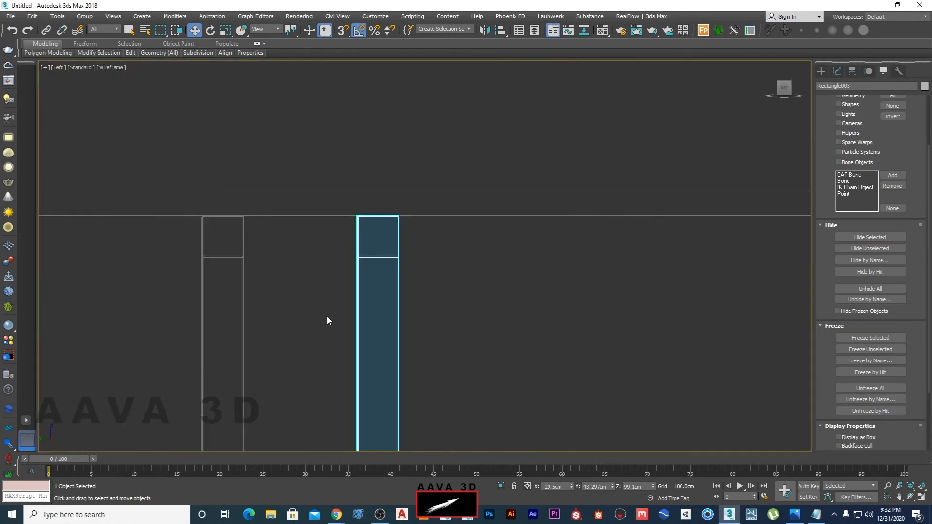
{"action": "key", "text": "alt+w"}
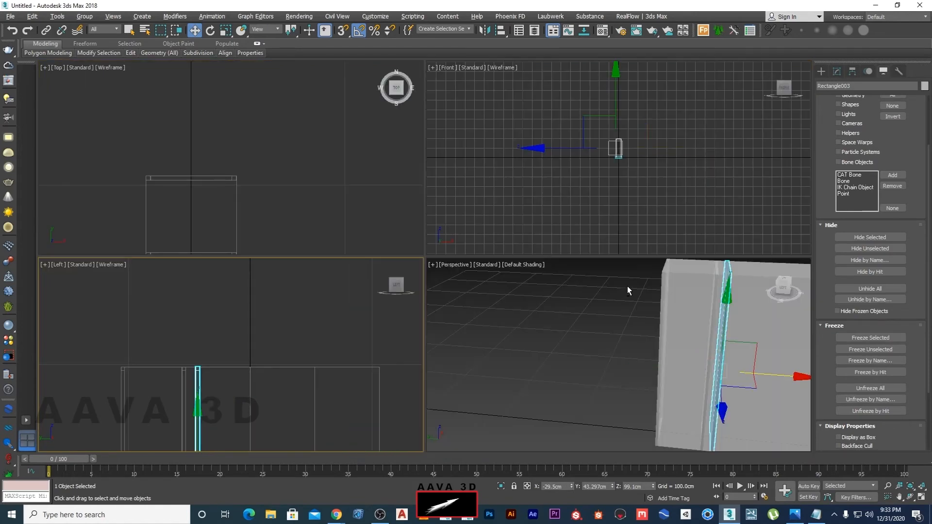
{"action": "right_click", "coordinate": [627, 287]}
{"action": "key", "text": "alt+w"}
{"action": "scroll", "coordinate": [529, 271], "scroll_direction": "up", "scroll_amount": 8}
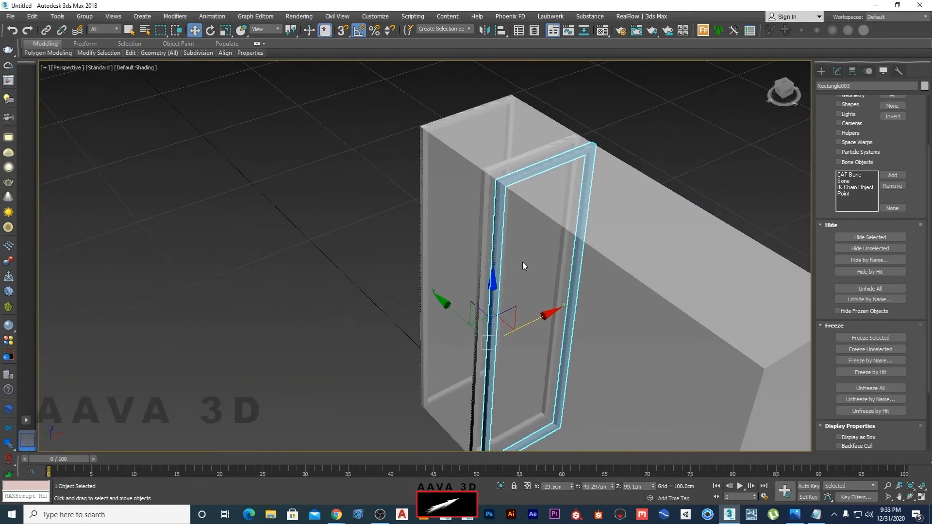
{"action": "scroll", "coordinate": [457, 206], "scroll_direction": "up", "scroll_amount": 6}
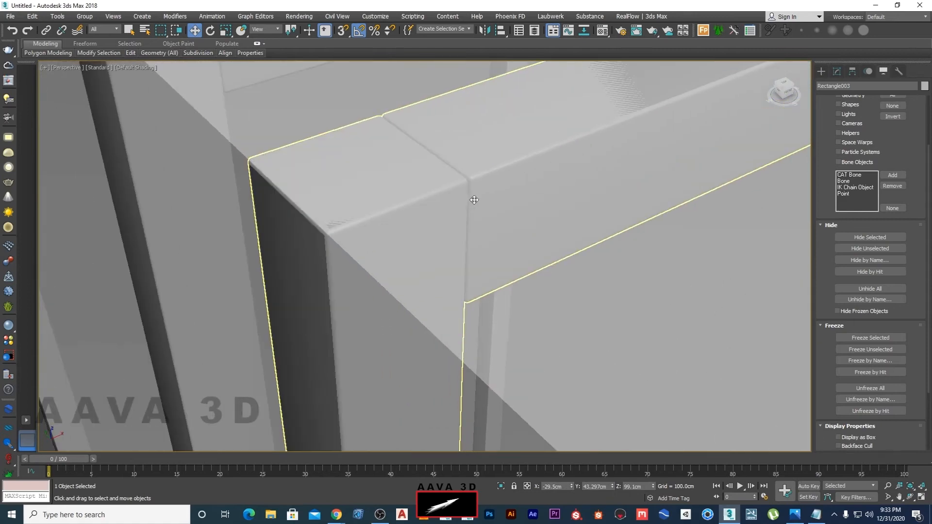
{"action": "left_click", "coordinate": [475, 199]}
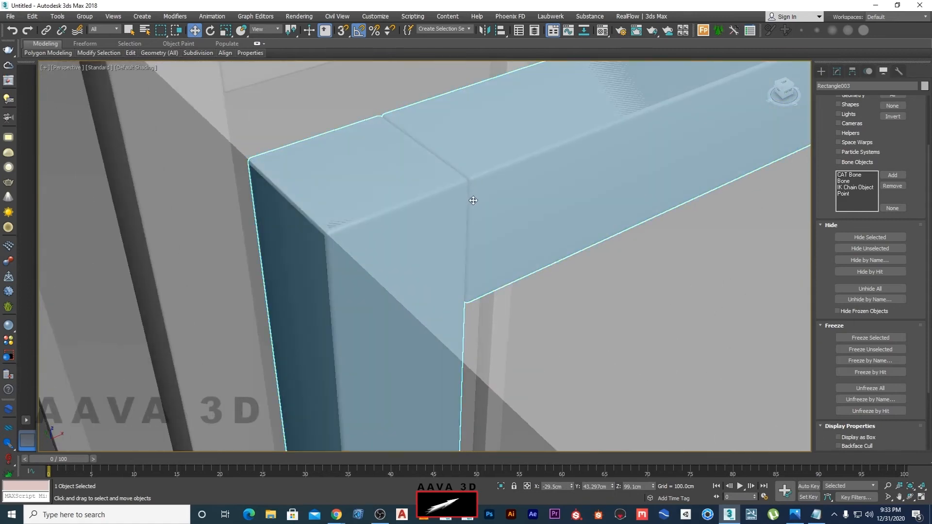
{"action": "scroll", "coordinate": [474, 200], "scroll_direction": "down", "scroll_amount": 5}
{"action": "left_click", "coordinate": [473, 207]}
{"action": "scroll", "coordinate": [471, 205], "scroll_direction": "up", "scroll_amount": 6}
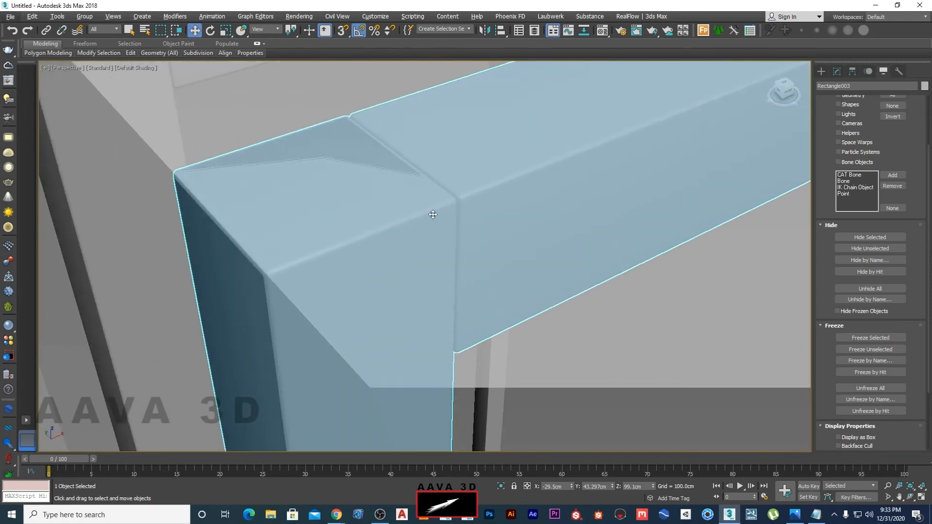
{"action": "scroll", "coordinate": [362, 249], "scroll_direction": "up", "scroll_amount": 8}
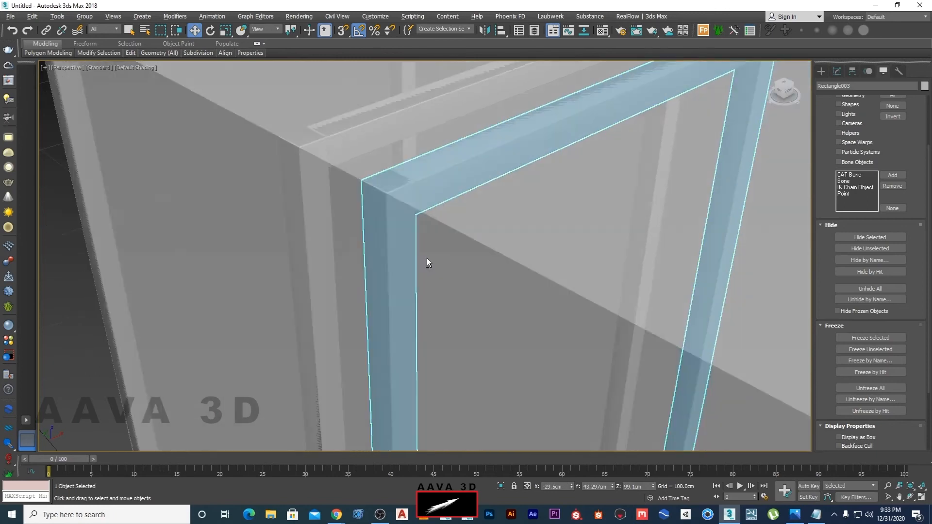
{"action": "scroll", "coordinate": [437, 255], "scroll_direction": "down", "scroll_amount": 10}
Move the newest cloned frame close to its neighbour in the Left view, to about Y 50.6 cm
{"action": "key", "text": "alt+w"}
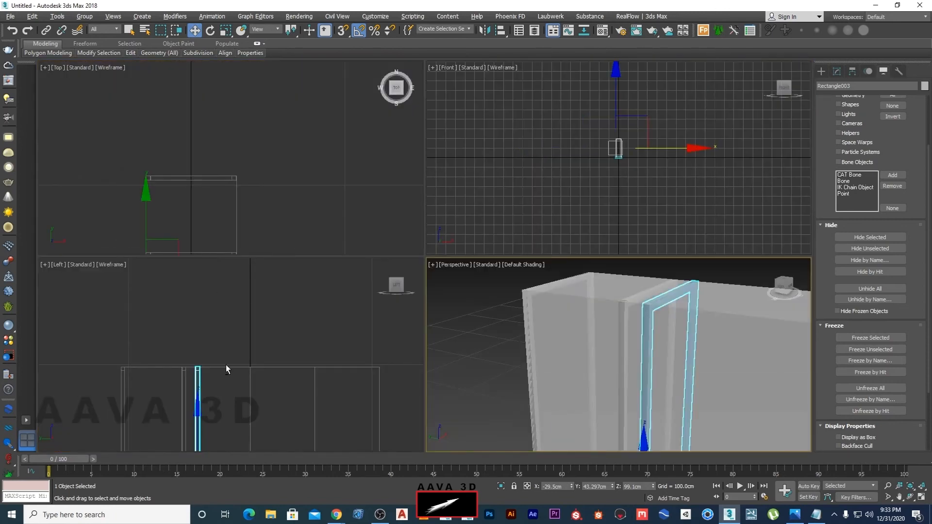
{"action": "key", "text": "alt+w"}
{"action": "scroll", "coordinate": [374, 290], "scroll_direction": "up", "scroll_amount": 8}
{"action": "scroll", "coordinate": [324, 291], "scroll_direction": "up", "scroll_amount": 5}
{"action": "middle_click_drag", "start_coordinate": [314, 308], "coordinate": [386, 309]}
{"action": "key", "text": "z"}
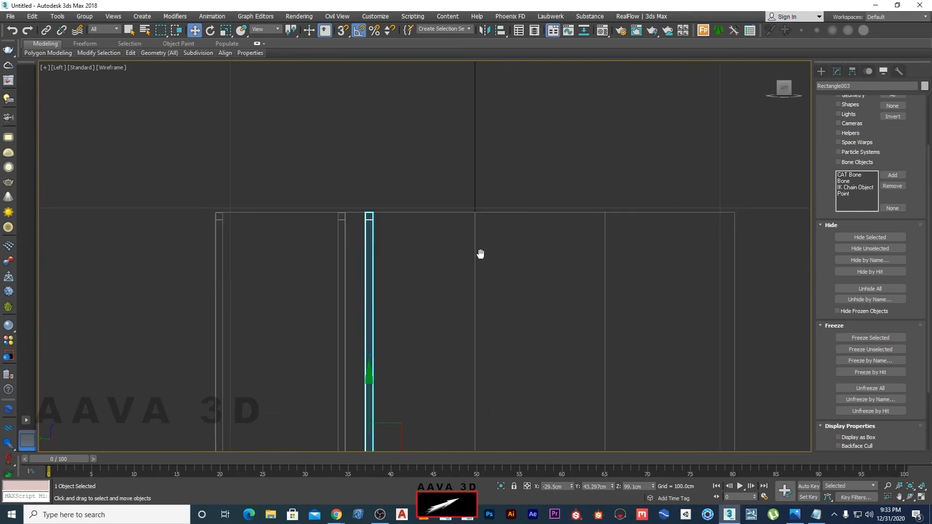
{"action": "left_click_drag", "start_coordinate": [493, 283], "coordinate": [475, 275]}
{"action": "scroll", "coordinate": [439, 209], "scroll_direction": "up", "scroll_amount": 3}
{"action": "scroll", "coordinate": [439, 208], "scroll_direction": "up", "scroll_amount": 6}
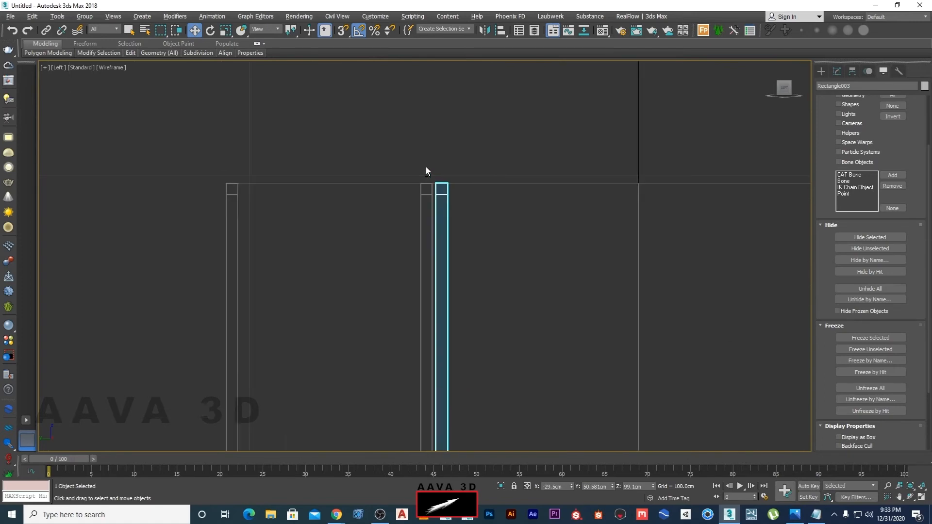
Snap the frame's upper corner vertex to the neighbouring frame's matching vertex so the two posts touch, at Y 51.475 cm
{"action": "scroll", "coordinate": [447, 198], "scroll_direction": "up", "scroll_amount": 6}
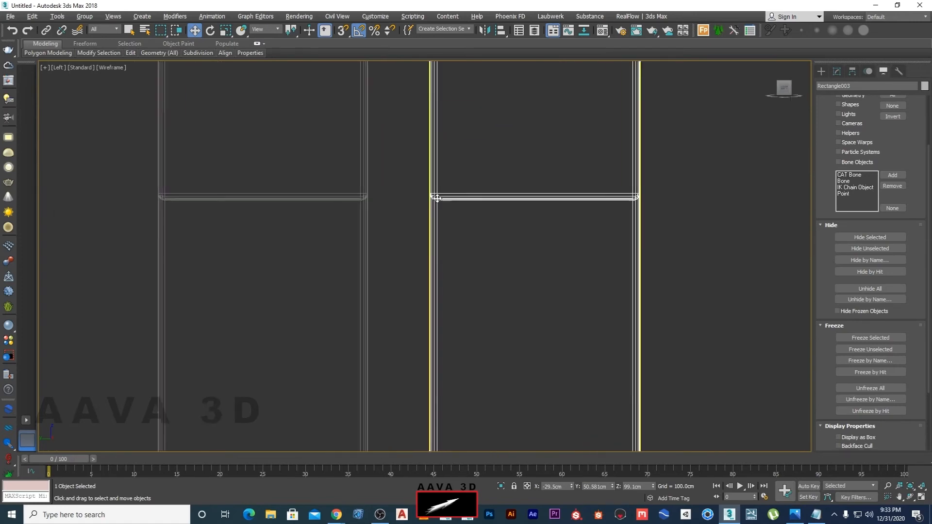
{"action": "scroll", "coordinate": [395, 241], "scroll_direction": "up", "scroll_amount": 2}
{"action": "key", "text": "s"}
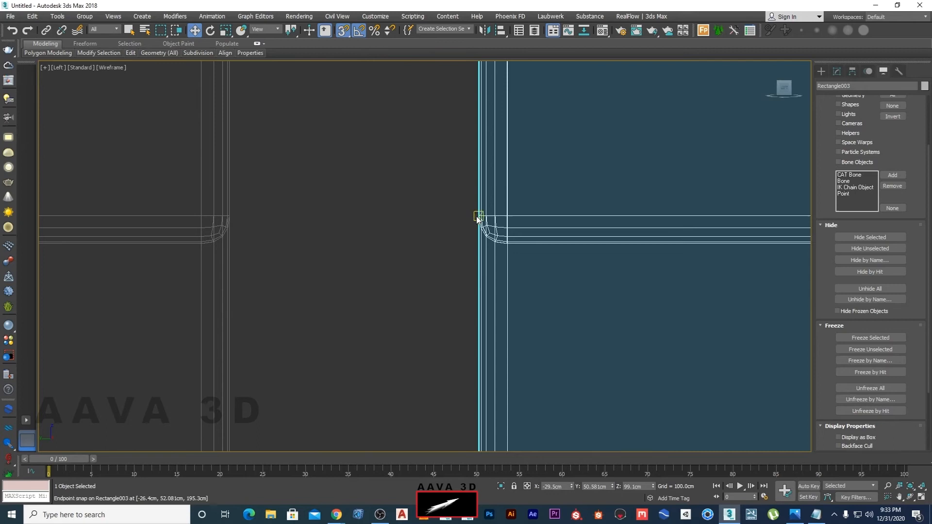
{"action": "scroll", "coordinate": [472, 218], "scroll_direction": "up", "scroll_amount": 1}
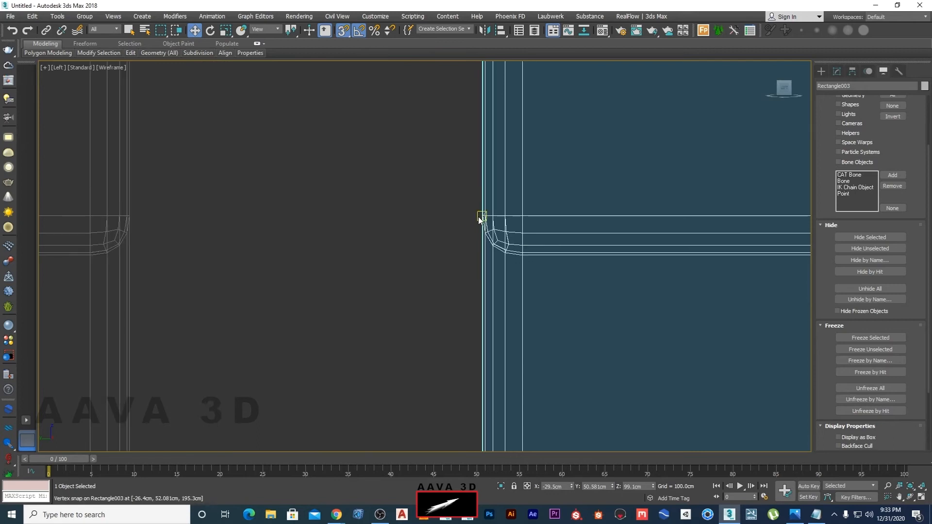
{"action": "left_click_drag", "start_coordinate": [482, 216], "coordinate": [139, 218]}
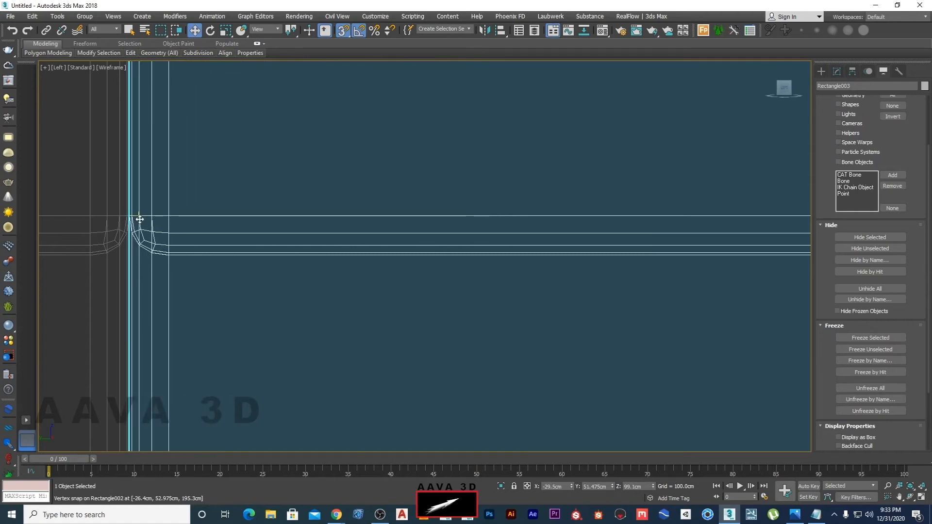
{"action": "middle_click_drag", "start_coordinate": [274, 267], "coordinate": [416, 270]}
{"action": "scroll", "coordinate": [234, 224], "scroll_direction": "up", "scroll_amount": 2}
{"action": "scroll", "coordinate": [234, 224], "scroll_direction": "up", "scroll_amount": 1}
{"action": "scroll", "coordinate": [298, 208], "scroll_direction": "up", "scroll_amount": 3}
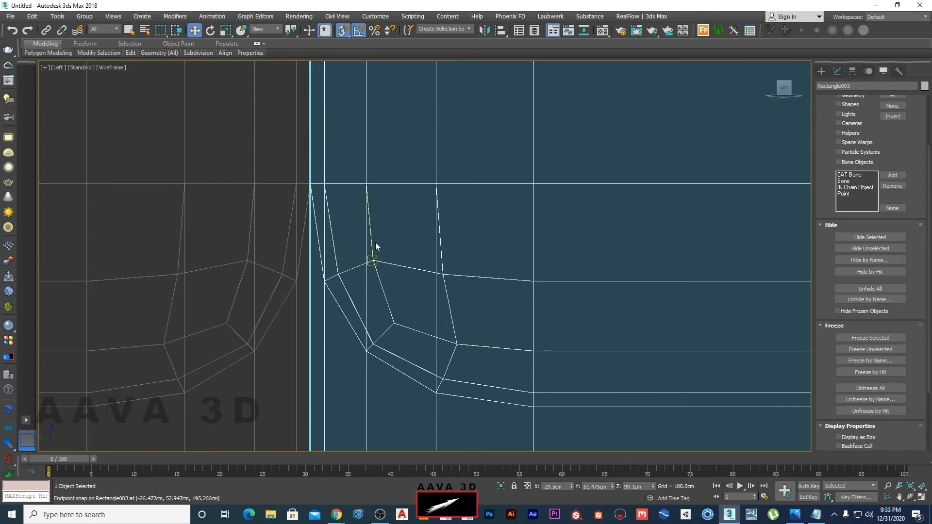
{"action": "scroll", "coordinate": [375, 248], "scroll_direction": "down", "scroll_amount": 6}
{"action": "scroll", "coordinate": [376, 242], "scroll_direction": "down", "scroll_amount": 6}
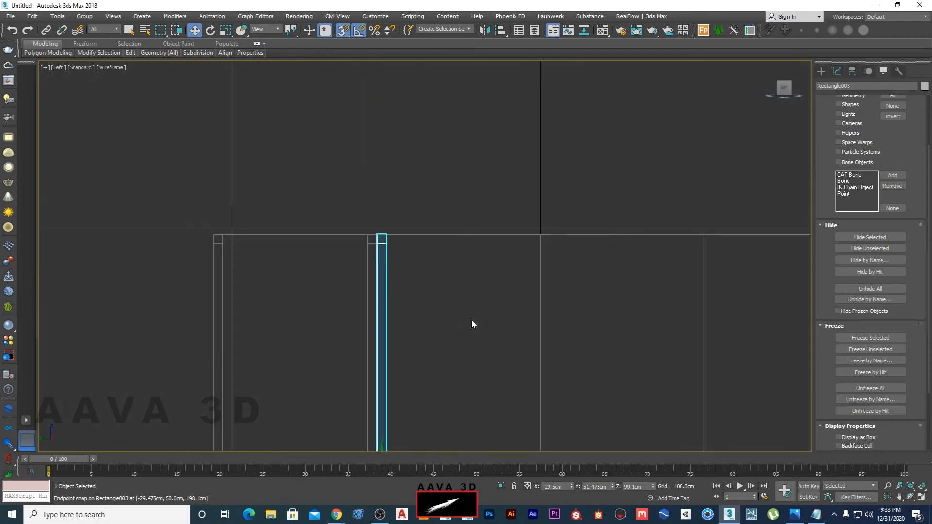
Hide the frozen reference box and examine the seam between the two adjoining frames in the Perspective view
{"action": "left_click", "coordinate": [471, 320]}
{"action": "key", "text": "alt+w"}
{"action": "middle_click", "coordinate": [585, 345]}
{"action": "key", "text": "alt+w"}
{"action": "scroll", "coordinate": [501, 284], "scroll_direction": "down", "scroll_amount": 2}
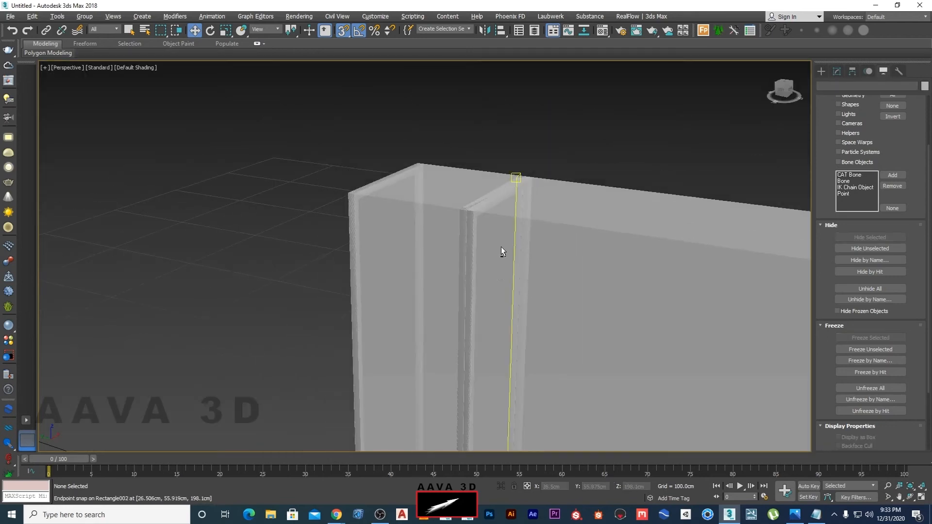
{"action": "scroll", "coordinate": [459, 201], "scroll_direction": "up", "scroll_amount": 5}
{"action": "scroll", "coordinate": [433, 208], "scroll_direction": "up", "scroll_amount": 3}
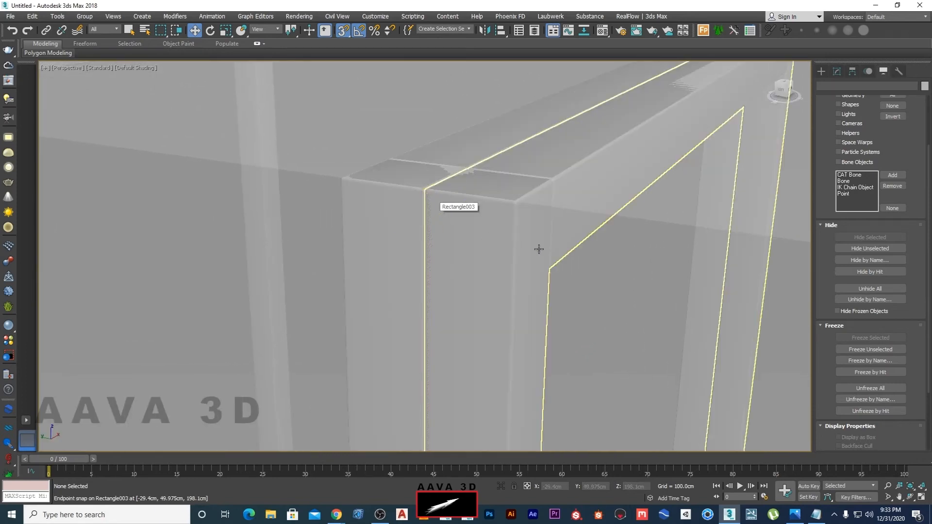
{"action": "left_click", "coordinate": [838, 310]}
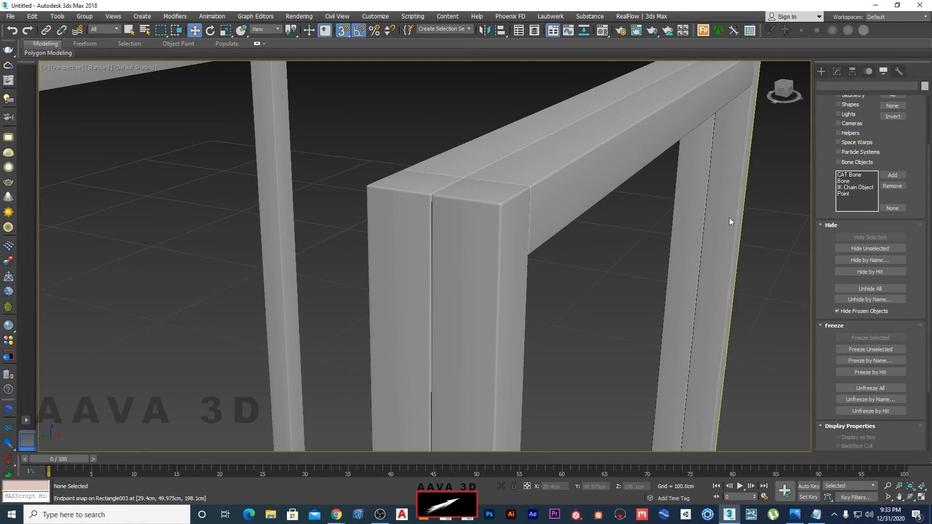
{"action": "scroll", "coordinate": [728, 219], "scroll_direction": "down", "scroll_amount": 5}
{"action": "middle_click_drag", "start_coordinate": [689, 322], "coordinate": [434, 275], "text": "alt"}
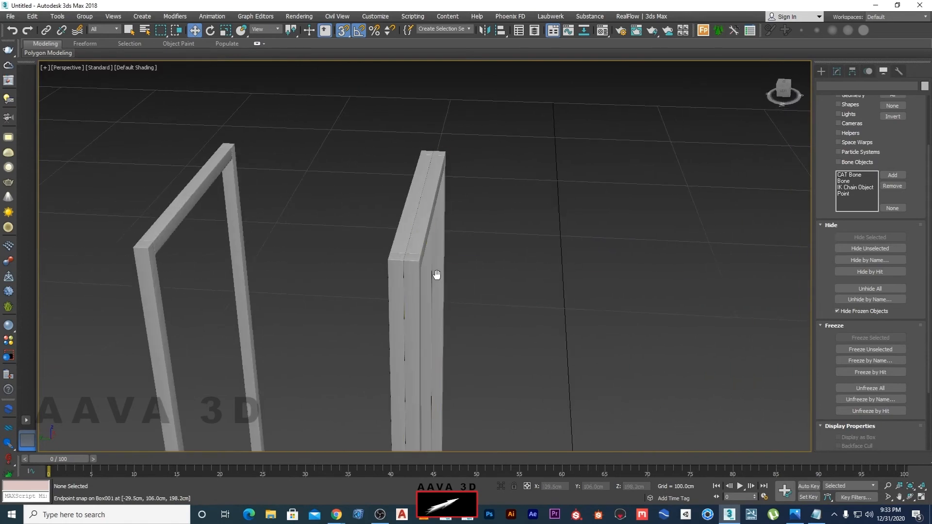
{"action": "scroll", "coordinate": [434, 273], "scroll_direction": "up", "scroll_amount": 3}
{"action": "scroll", "coordinate": [343, 298], "scroll_direction": "up", "scroll_amount": 5}
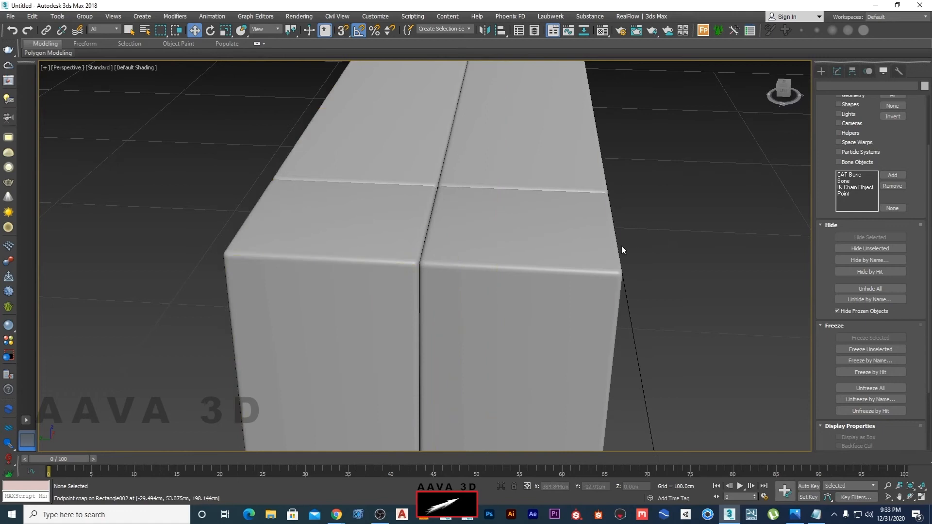
{"action": "left_click", "coordinate": [393, 252]}
{"action": "left_click", "coordinate": [547, 279]}
{"action": "left_click", "coordinate": [631, 267]}
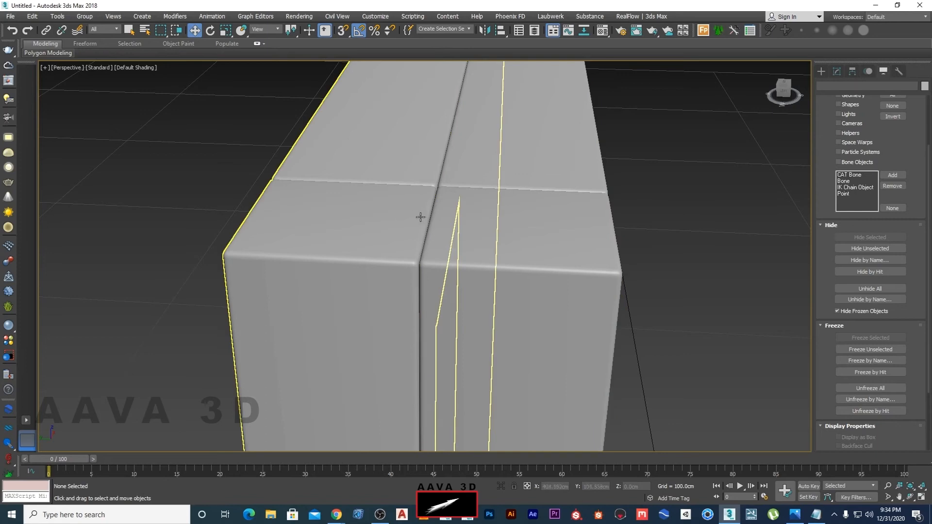
{"action": "scroll", "coordinate": [420, 217], "scroll_direction": "down", "scroll_amount": 10}
{"action": "scroll", "coordinate": [494, 299], "scroll_direction": "down", "scroll_amount": 8}
{"action": "scroll", "coordinate": [498, 299], "scroll_direction": "up", "scroll_amount": 3}
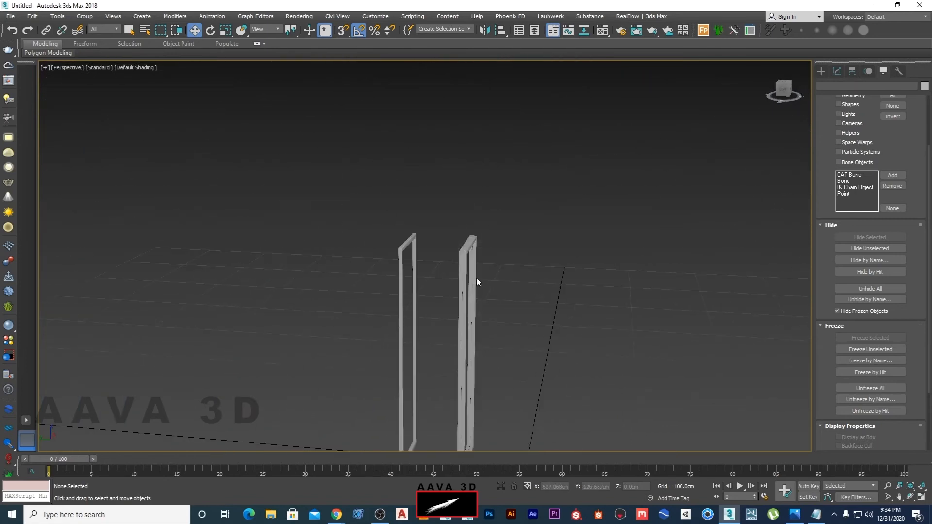
Select the newest of the two adjoining frames and show the frozen reference box again in the Left view
{"action": "left_click", "coordinate": [474, 278]}
{"action": "key", "text": "alt+w"}
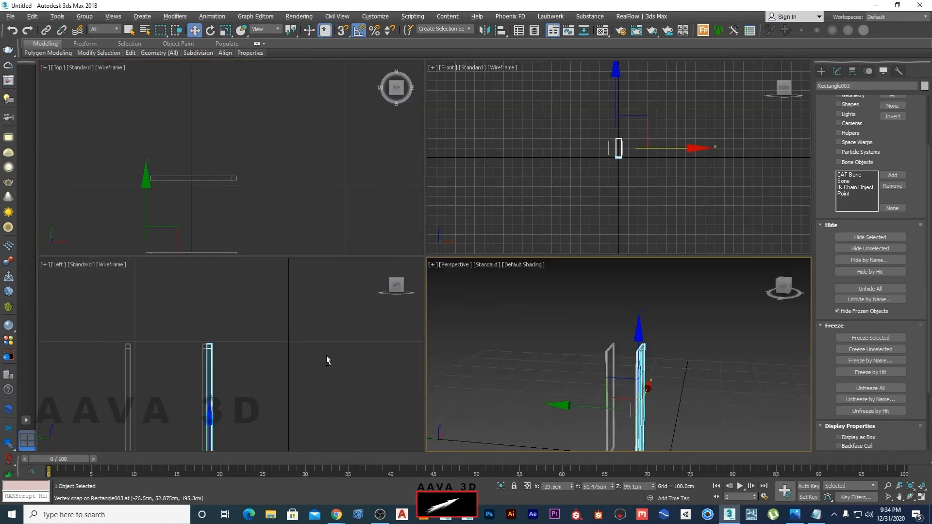
{"action": "key", "text": "alt+w"}
{"action": "left_click", "coordinate": [839, 310]}
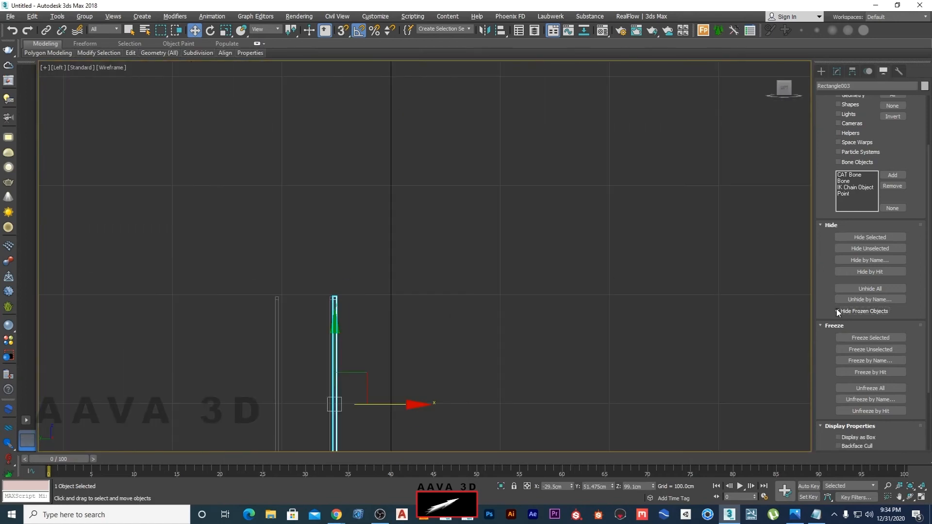
{"action": "middle_click_drag", "start_coordinate": [506, 313], "coordinate": [502, 177]}
{"action": "scroll", "coordinate": [383, 247], "scroll_direction": "up", "scroll_amount": 2}
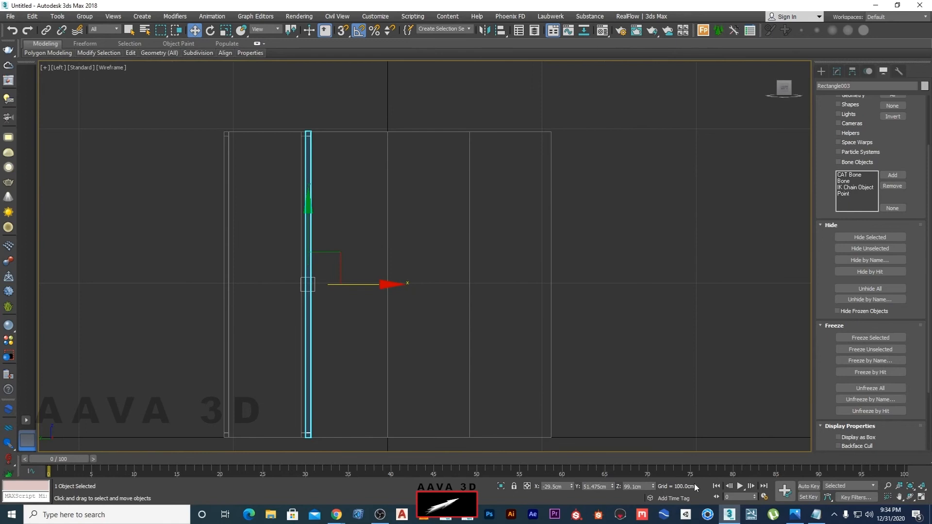
Check the post layout in the reference photo, and clone the selected frame to the last vertical division line, at about Y -54.95 cm
{"action": "left_click", "coordinate": [794, 514]}
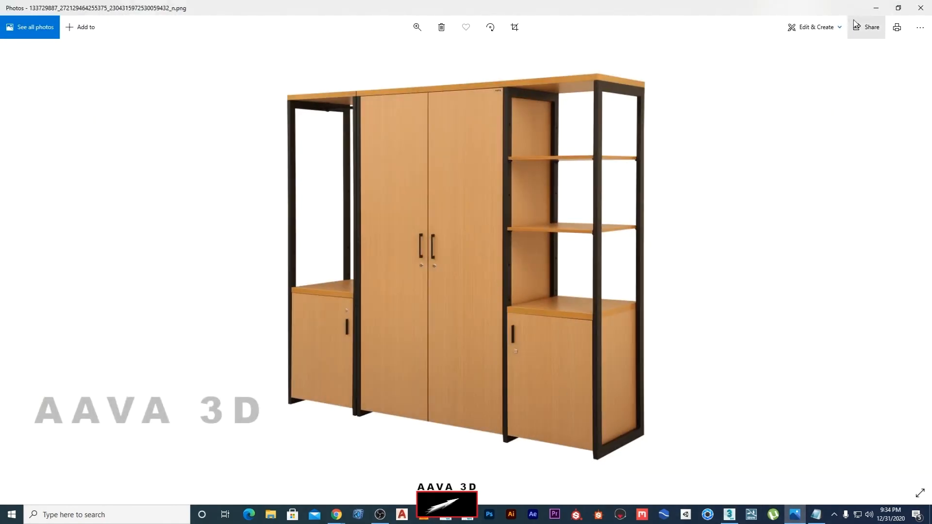
{"action": "left_click", "coordinate": [876, 8]}
{"action": "left_click_drag", "start_coordinate": [376, 282], "coordinate": [530, 291], "text": "shift"}
{"action": "left_click", "coordinate": [468, 299]}
{"action": "scroll", "coordinate": [470, 197], "scroll_direction": "up", "scroll_amount": 2}
{"action": "scroll", "coordinate": [470, 197], "scroll_direction": "up", "scroll_amount": 2}
{"action": "left_click_drag", "start_coordinate": [521, 392], "coordinate": [541, 395]}
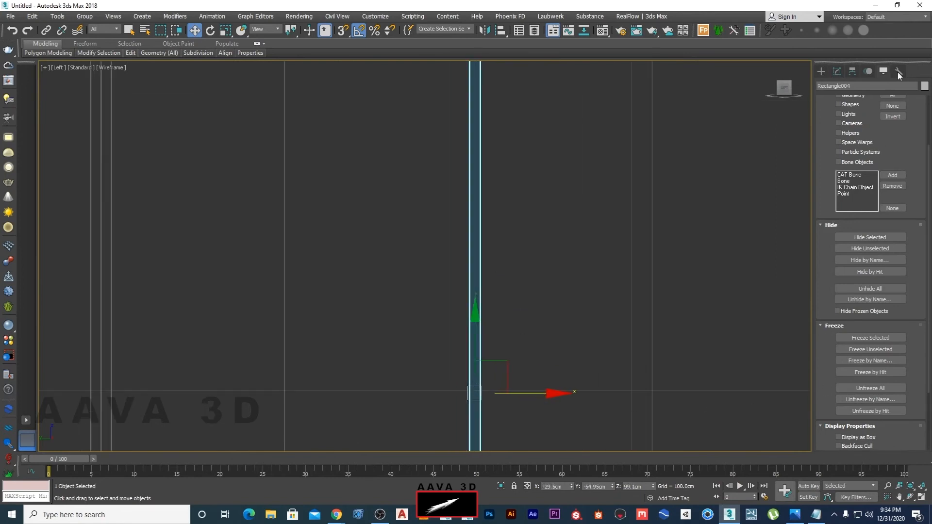
Check the post layout in the reference photo, and move the cloned frame onto the last vertical division line, at Y -53.095 cm
{"action": "left_click", "coordinate": [877, 5]}
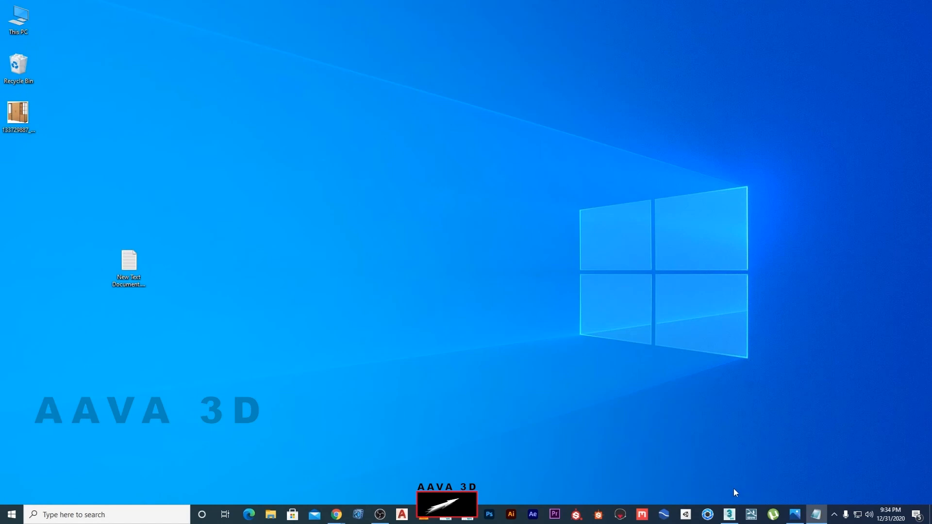
{"action": "left_click", "coordinate": [729, 514]}
{"action": "left_click", "coordinate": [789, 516]}
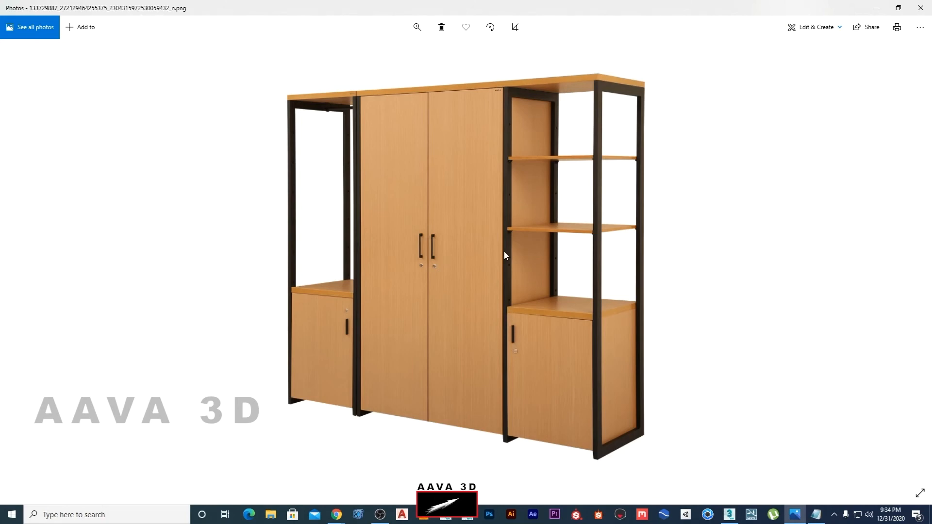
{"action": "left_click", "coordinate": [876, 8]}
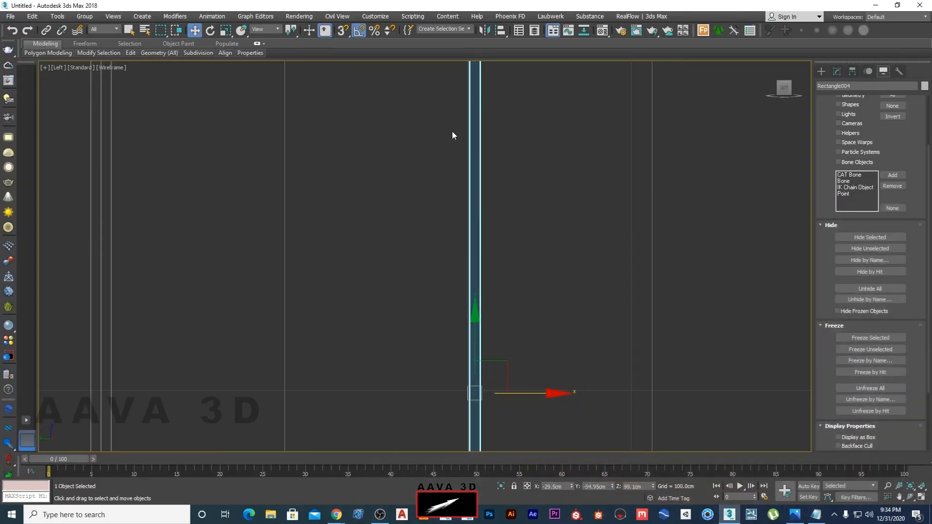
{"action": "left_click_drag", "start_coordinate": [526, 224], "coordinate": [485, 223]}
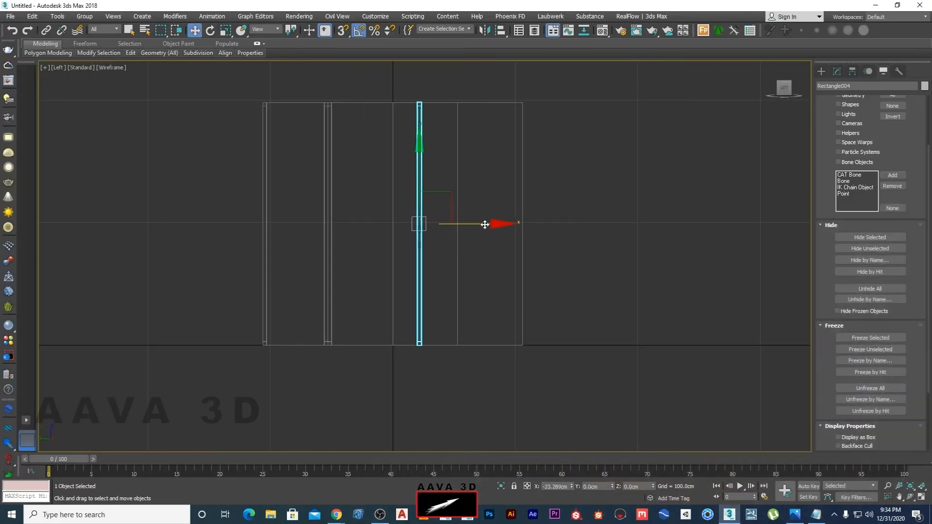
{"action": "scroll", "coordinate": [465, 243], "scroll_direction": "up", "scroll_amount": 4}
{"action": "scroll", "coordinate": [461, 242], "scroll_direction": "up", "scroll_amount": 1}
{"action": "left_click_drag", "start_coordinate": [417, 200], "coordinate": [502, 206]}
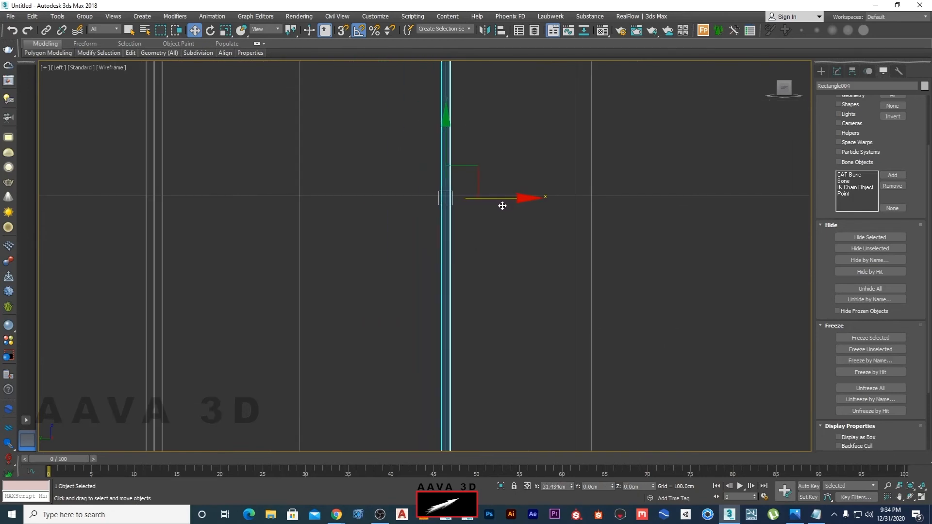
{"action": "scroll", "coordinate": [497, 243], "scroll_direction": "down", "scroll_amount": 3}
{"action": "scroll", "coordinate": [493, 119], "scroll_direction": "up", "scroll_amount": 3}
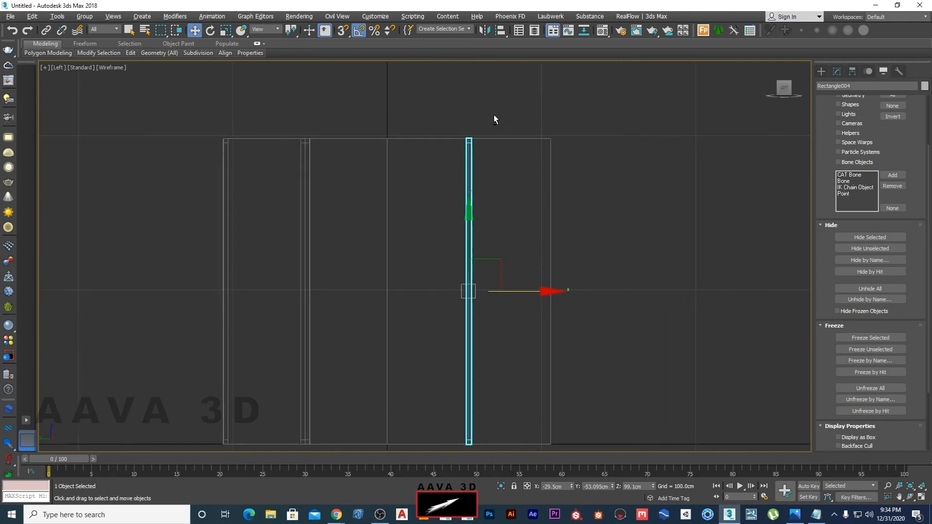
Clone the frame from the last division line and move the copy close to the reference box's outer end, at about Y -103.6 cm
{"action": "scroll", "coordinate": [493, 117], "scroll_direction": "down", "scroll_amount": 2}
{"action": "left_click_drag", "start_coordinate": [525, 316], "coordinate": [578, 315], "text": "shift"}
{"action": "left_click", "coordinate": [465, 298]}
{"action": "scroll", "coordinate": [561, 136], "scroll_direction": "up", "scroll_amount": 6}
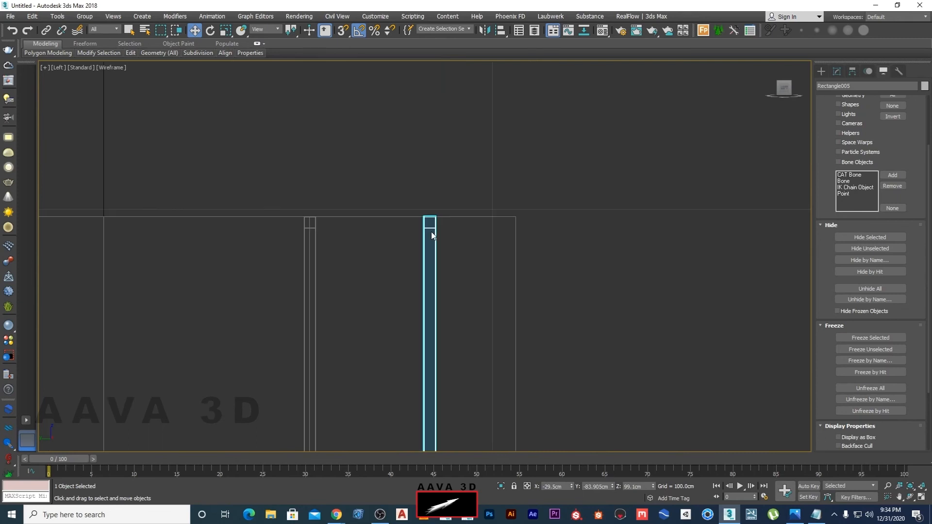
{"action": "left_click_drag", "start_coordinate": [434, 229], "coordinate": [506, 221]}
Turn on snapping and snap the end frame's corner vertex to the reference box's outer edge, at Y -104.5 cm
{"action": "scroll", "coordinate": [526, 222], "scroll_direction": "up", "scroll_amount": 5}
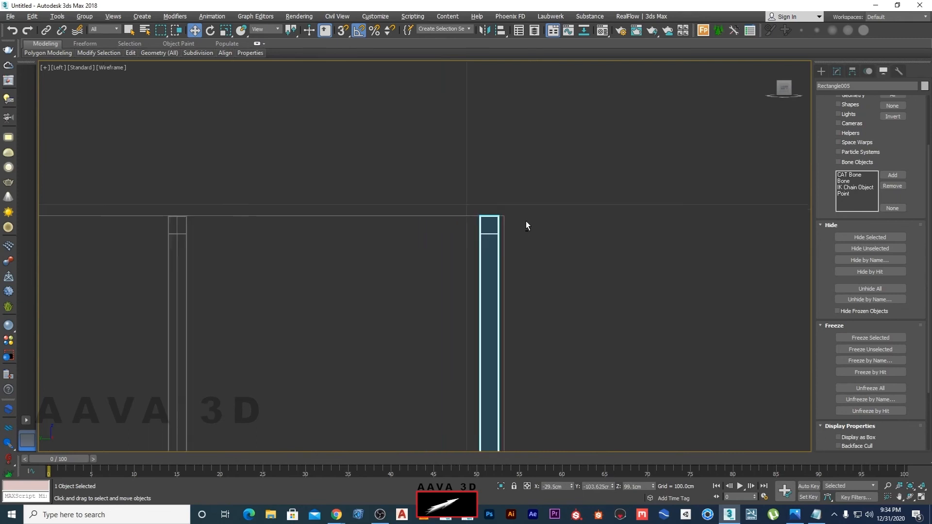
{"action": "scroll", "coordinate": [483, 239], "scroll_direction": "up", "scroll_amount": 5}
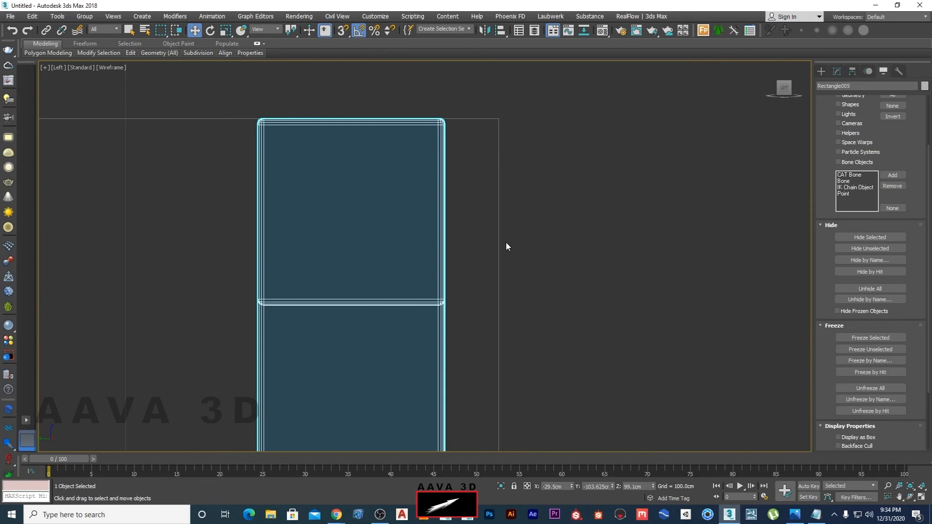
{"action": "scroll", "coordinate": [505, 243], "scroll_direction": "up", "scroll_amount": 2}
{"action": "key", "text": "s"}
{"action": "left_click_drag", "start_coordinate": [425, 325], "coordinate": [501, 71]}
{"action": "scroll", "coordinate": [606, 209], "scroll_direction": "down", "scroll_amount": 10}
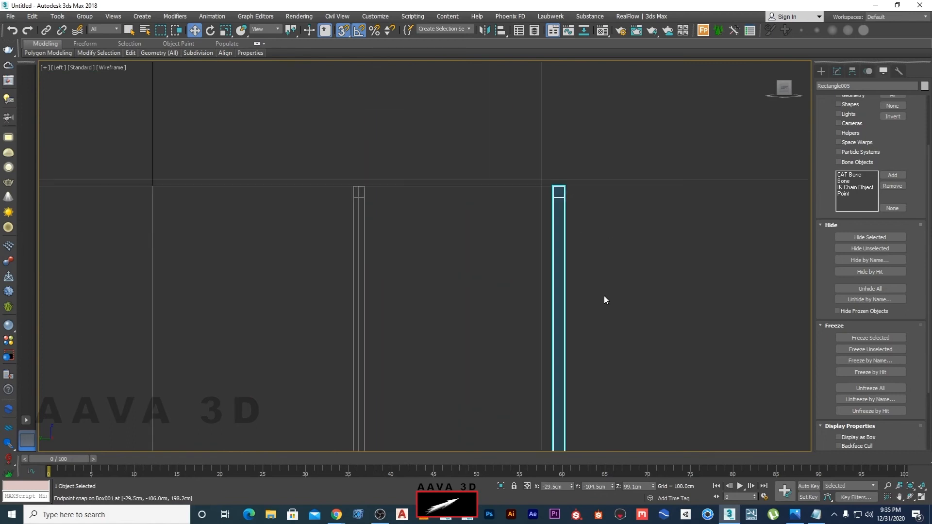
Hide the frozen reference box in the Perspective view to inspect all the frames, and turn snapping off
{"action": "key", "text": "p"}
{"action": "left_click", "coordinate": [710, 248]}
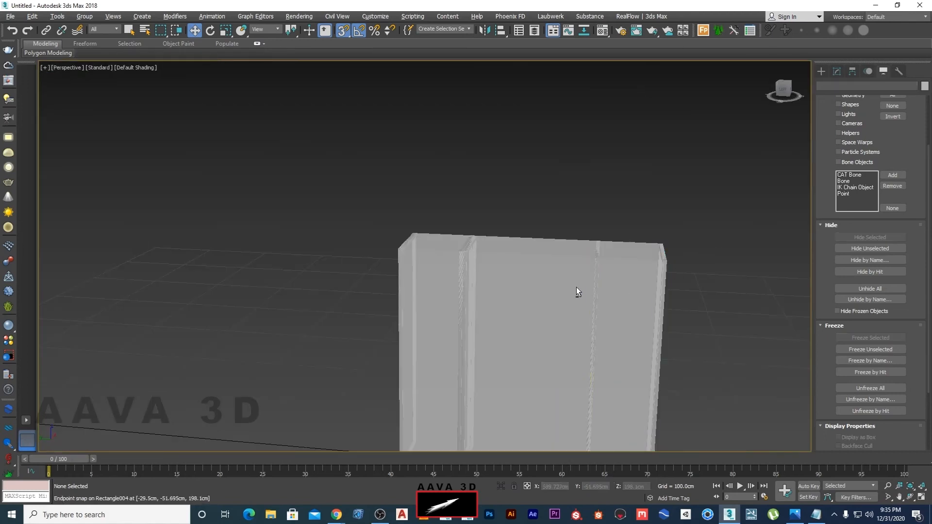
{"action": "left_click", "coordinate": [838, 311]}
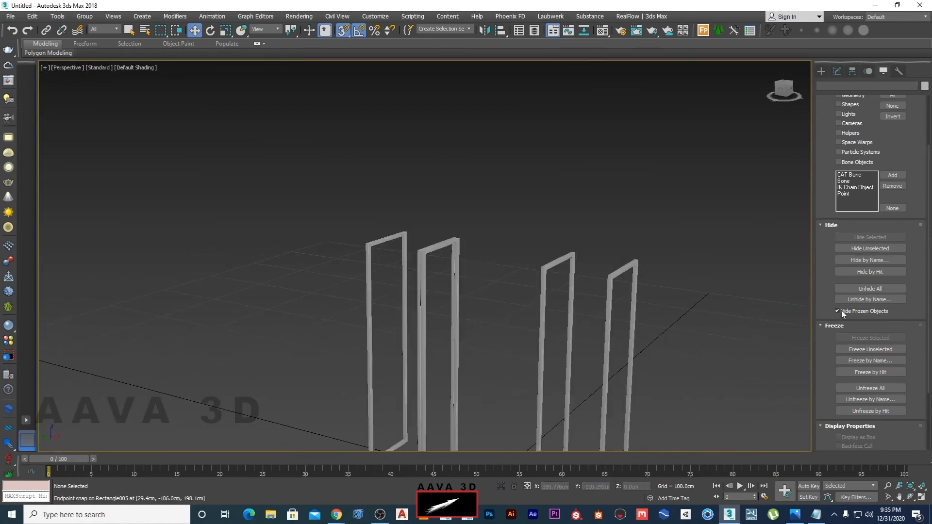
{"action": "middle_click_drag", "start_coordinate": [592, 254], "coordinate": [579, 296], "text": "alt"}
{"action": "key", "text": "s"}
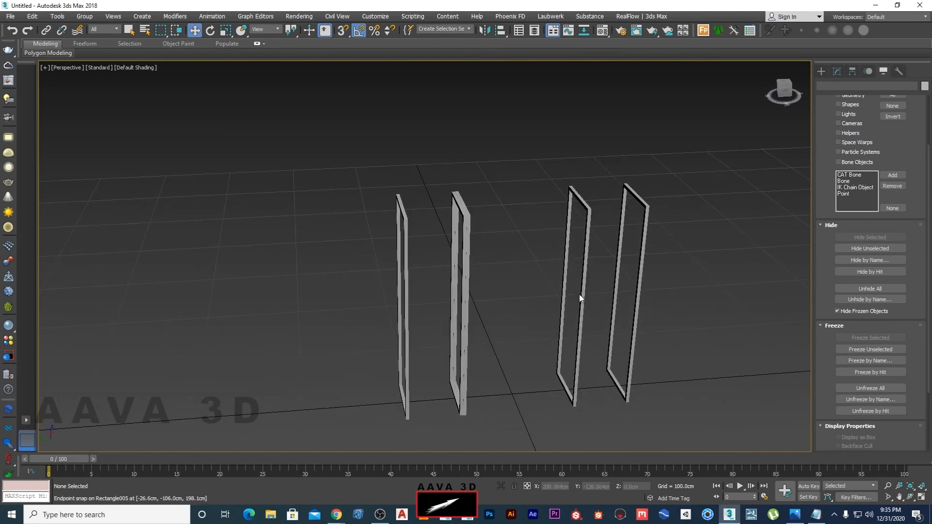
Save the scene to the Desktop as "furniture model" in 3ds Max format
{"action": "key", "text": "ctrl+s"}
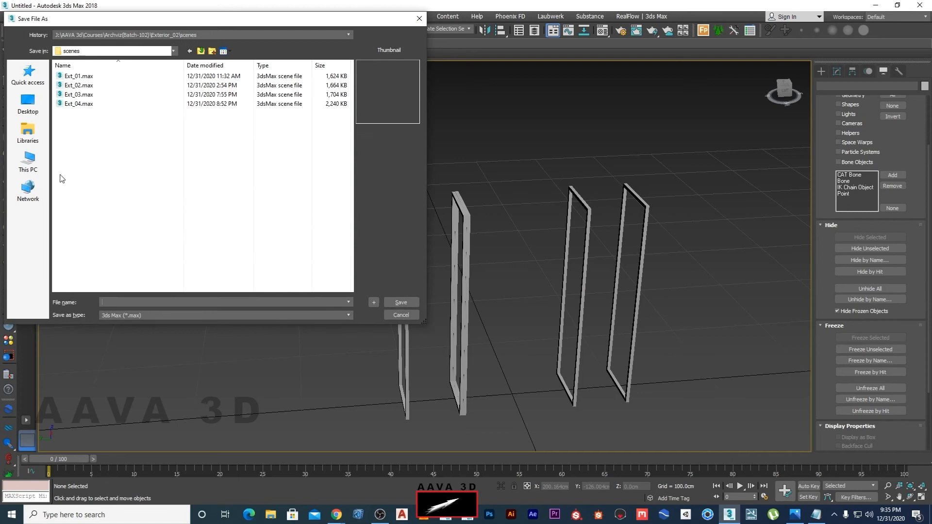
{"action": "left_click", "coordinate": [28, 104]}
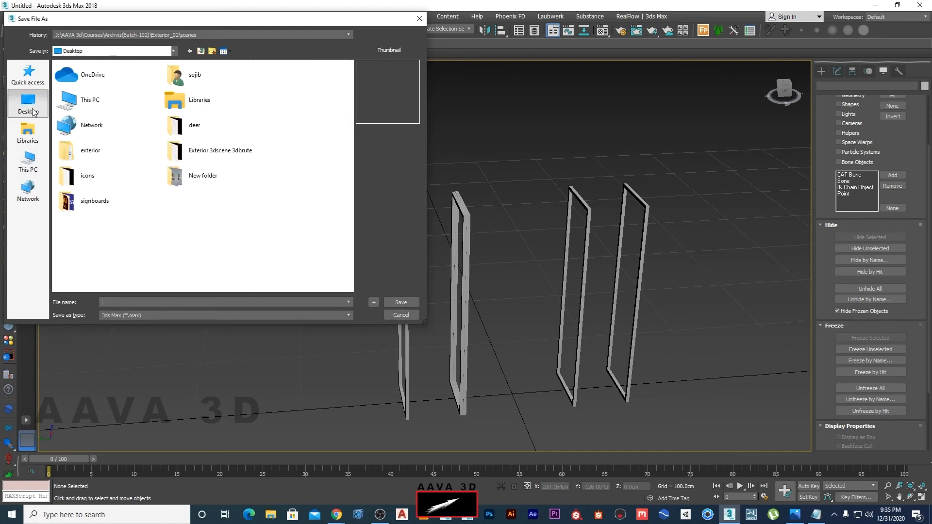
{"action": "left_click", "coordinate": [103, 153]}
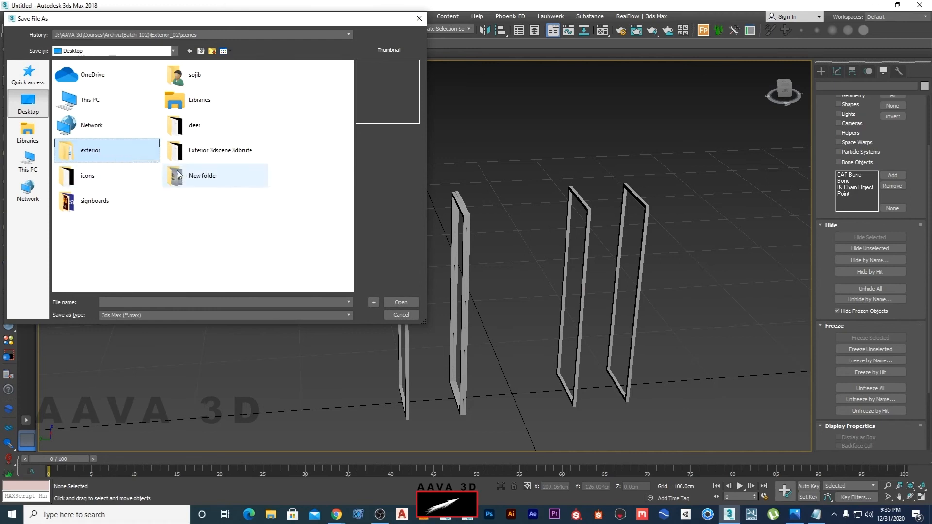
{"action": "left_click", "coordinate": [27, 112]}
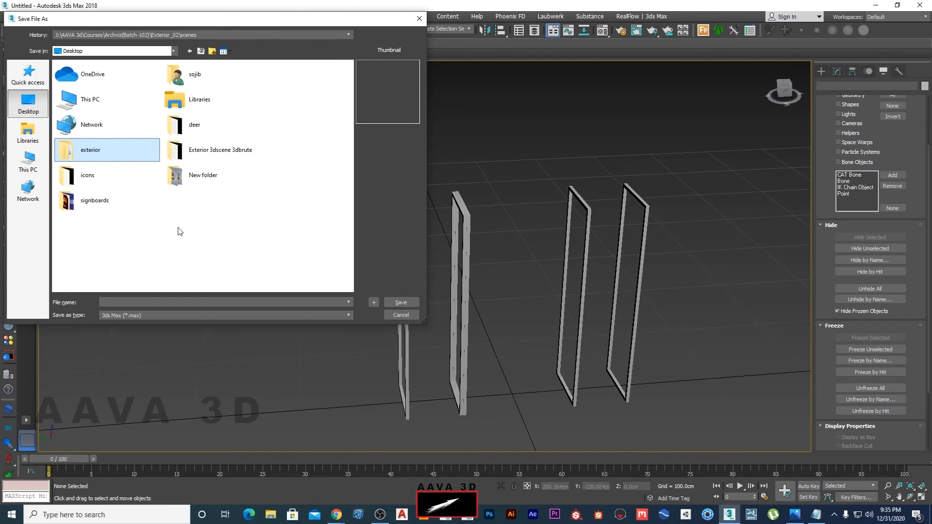
{"action": "left_click", "coordinate": [142, 302]}
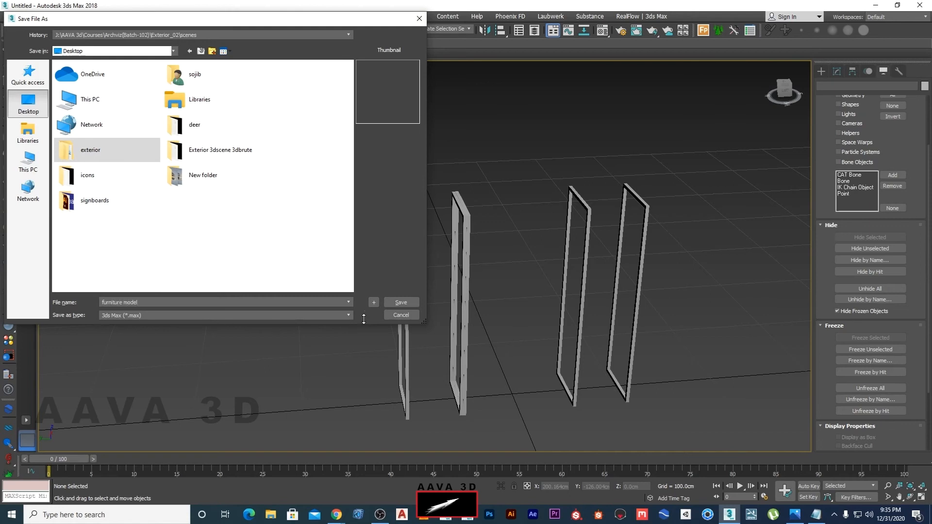
{"action": "left_click", "coordinate": [394, 302]}
Attach the remaining frames to the outer frame beside the adjoining pair to make one editable poly, and clear the selection
{"action": "scroll", "coordinate": [588, 322], "scroll_direction": "down", "scroll_amount": 1}
{"action": "middle_click_drag", "start_coordinate": [531, 330], "coordinate": [479, 334], "text": "alt"}
{"action": "scroll", "coordinate": [493, 293], "scroll_direction": "up", "scroll_amount": 2}
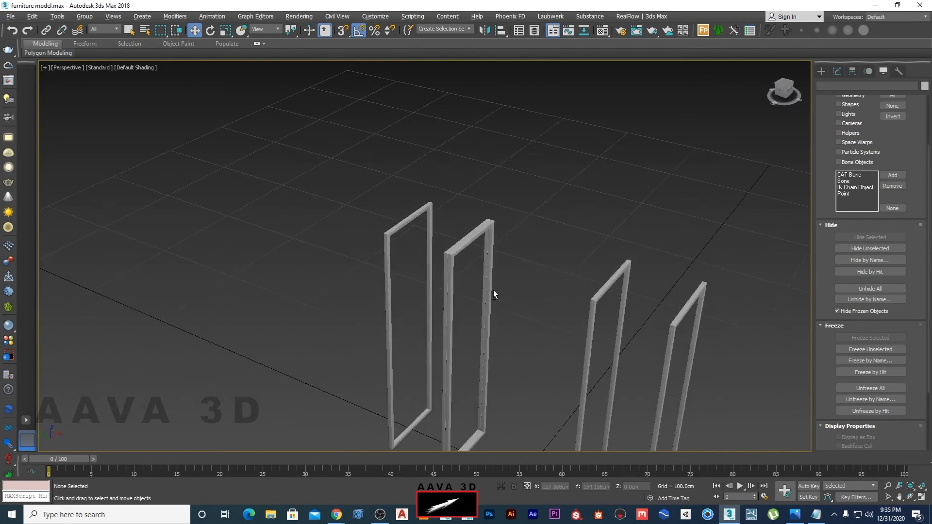
{"action": "left_click", "coordinate": [387, 240]}
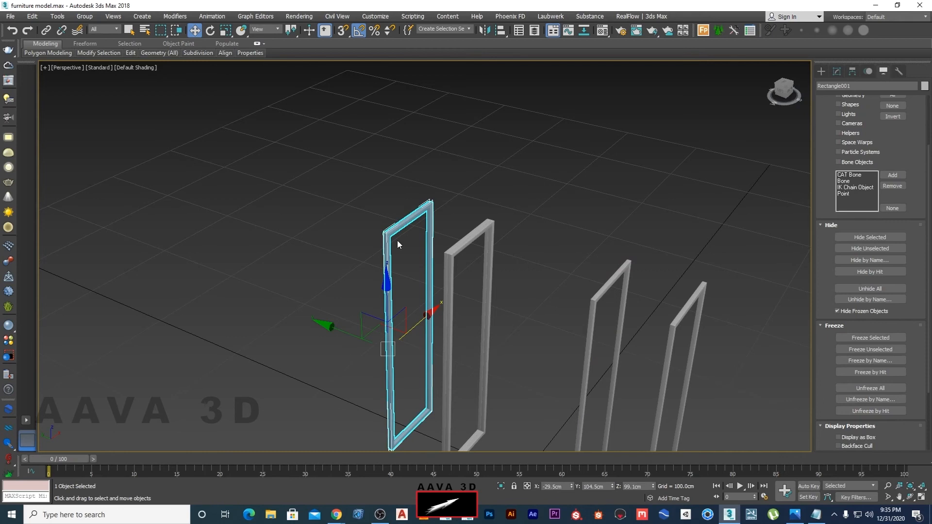
{"action": "left_click", "coordinate": [838, 69]}
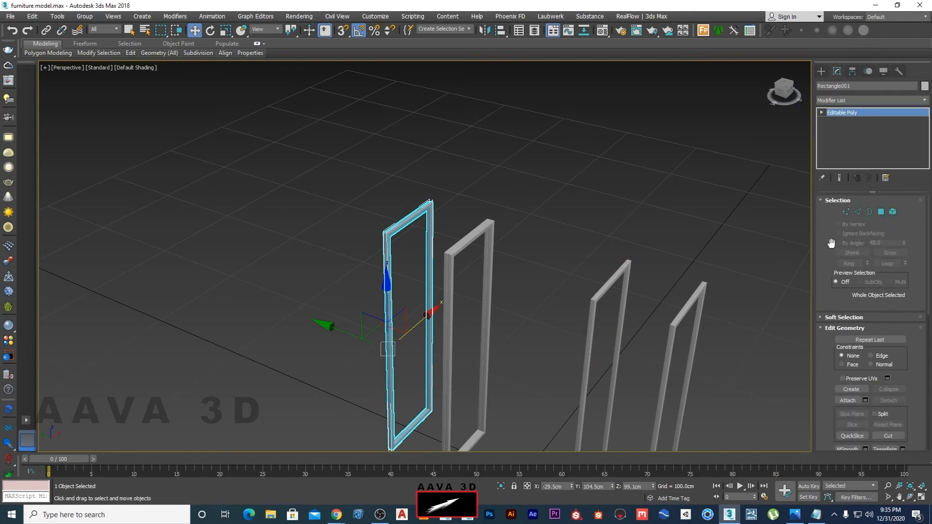
{"action": "scroll", "coordinate": [878, 323], "scroll_direction": "down", "scroll_amount": 3}
{"action": "left_click", "coordinate": [849, 356]}
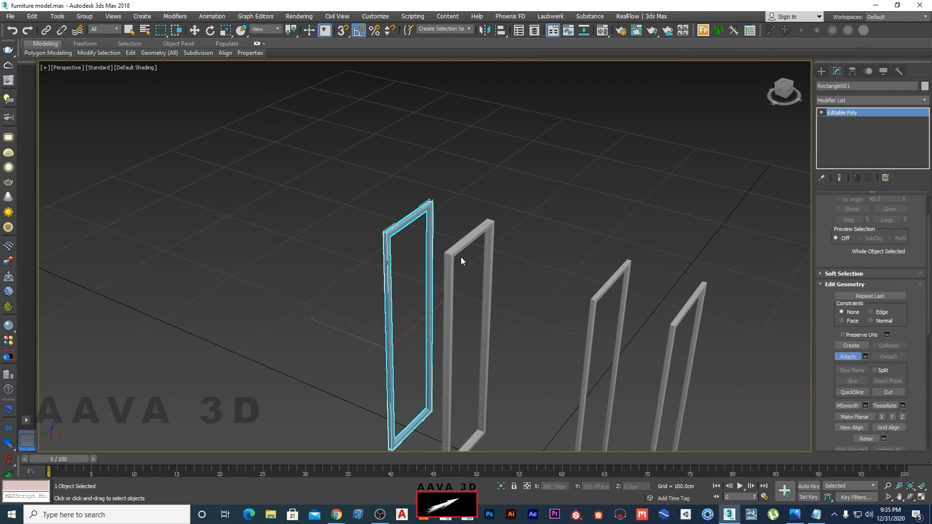
{"action": "left_click", "coordinate": [460, 251]}
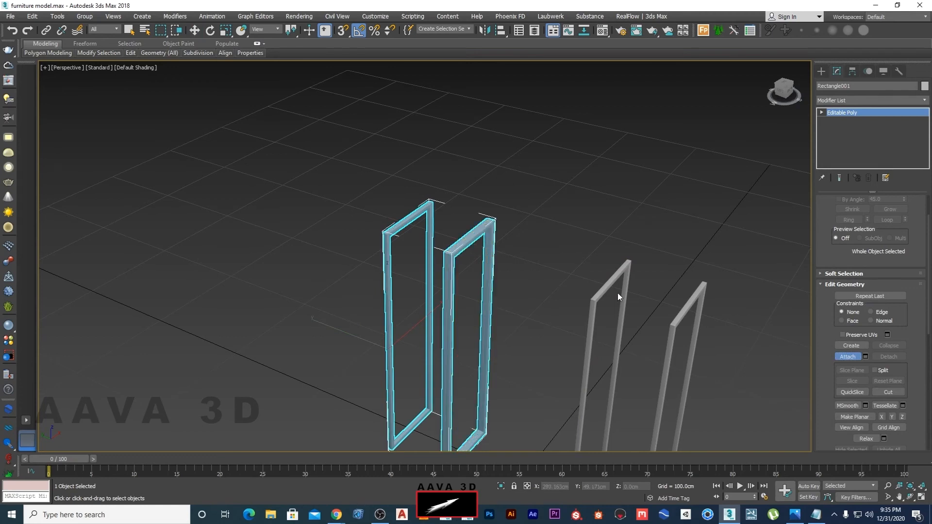
{"action": "left_click", "coordinate": [625, 281]}
{"action": "left_click", "coordinate": [676, 320]}
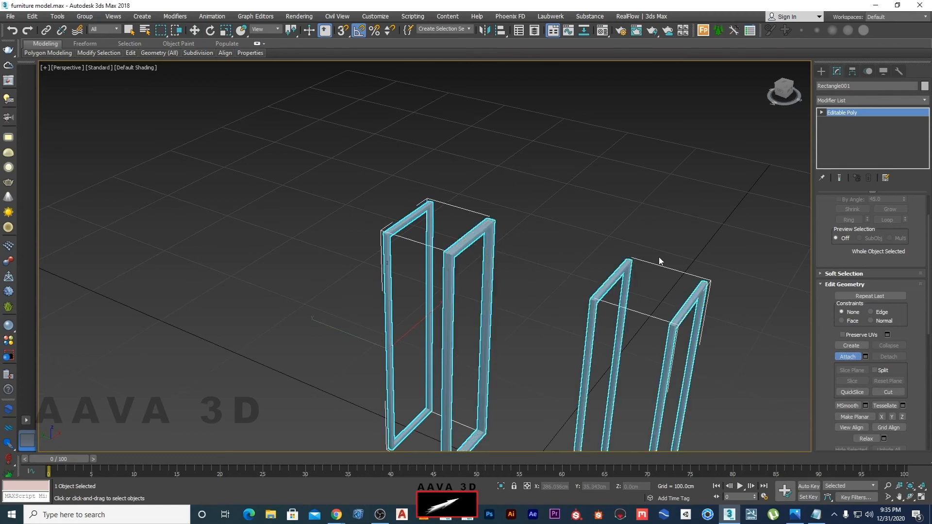
{"action": "right_click", "coordinate": [659, 257]}
{"action": "left_click", "coordinate": [581, 223]}
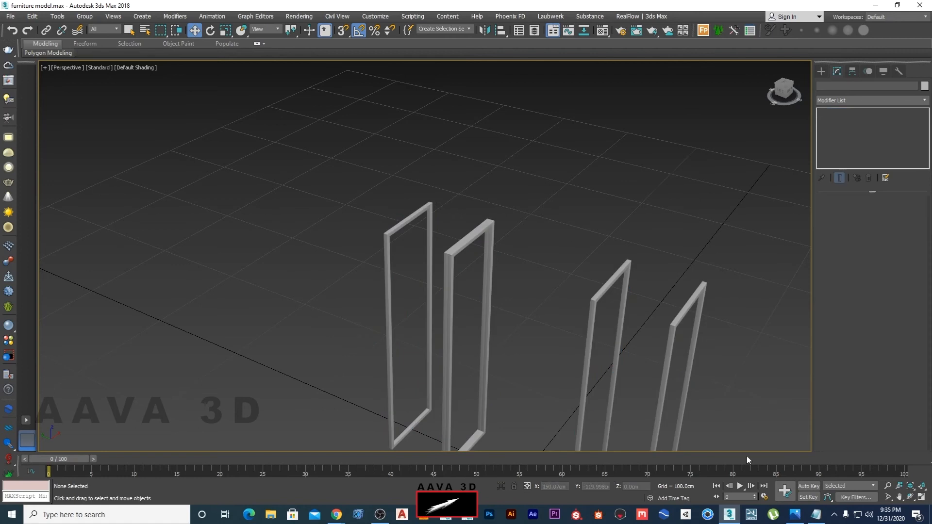
Examine the shelves, cabinets and doors between the metal posts in the reference photo
{"action": "left_click", "coordinate": [795, 514]}
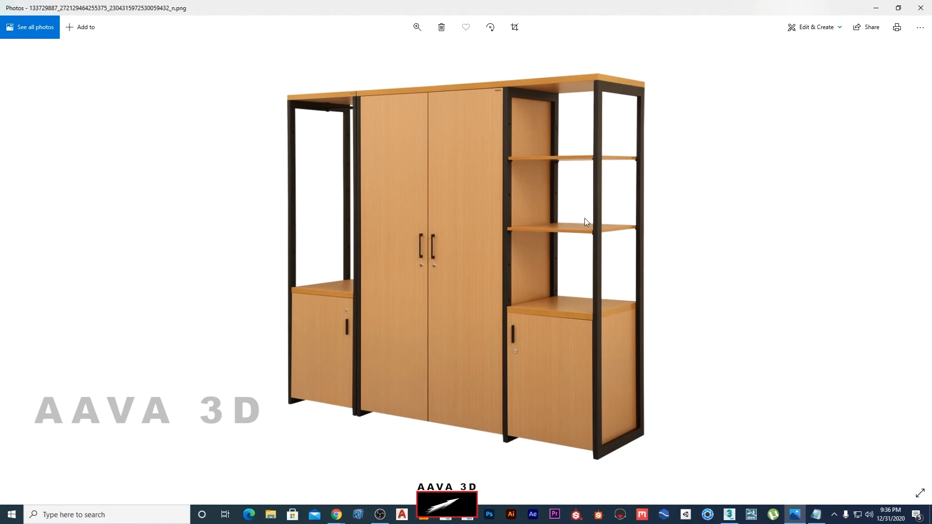
{"action": "scroll", "coordinate": [584, 246], "scroll_direction": "up", "scroll_amount": 3}
{"action": "scroll", "coordinate": [585, 250], "scroll_direction": "down", "scroll_amount": 2}
{"action": "scroll", "coordinate": [586, 252], "scroll_direction": "up", "scroll_amount": 3}
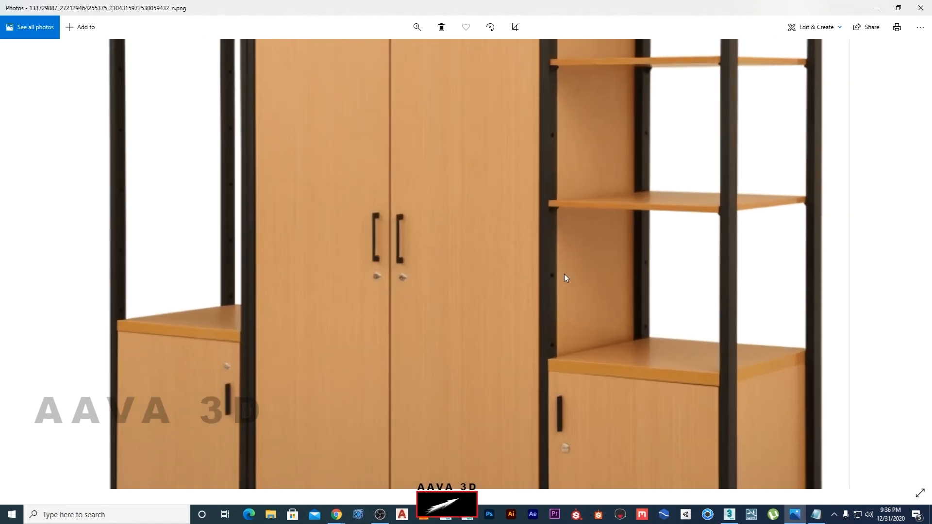
{"action": "scroll", "coordinate": [588, 231], "scroll_direction": "down", "scroll_amount": 3}
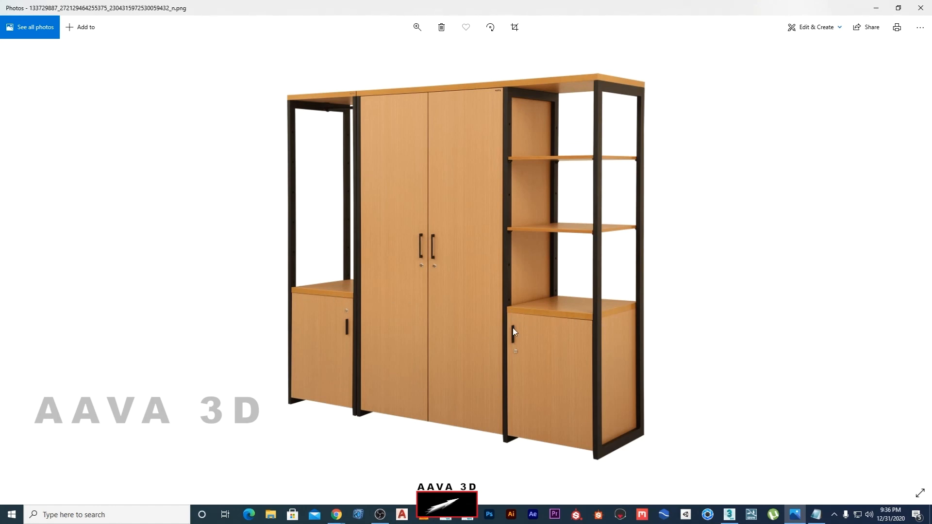
{"action": "left_click", "coordinate": [876, 7]}
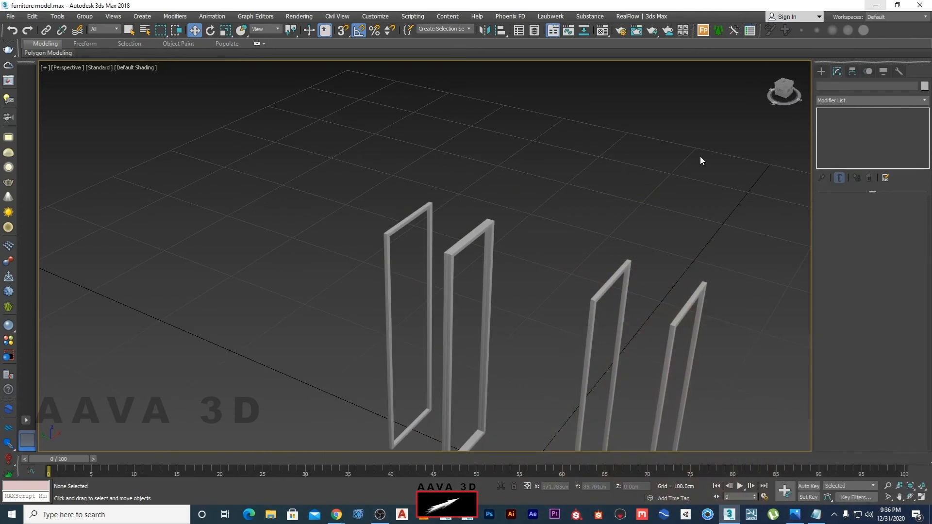
Show the frozen reference box again and unfreeze all objects
{"action": "left_click", "coordinate": [884, 72]}
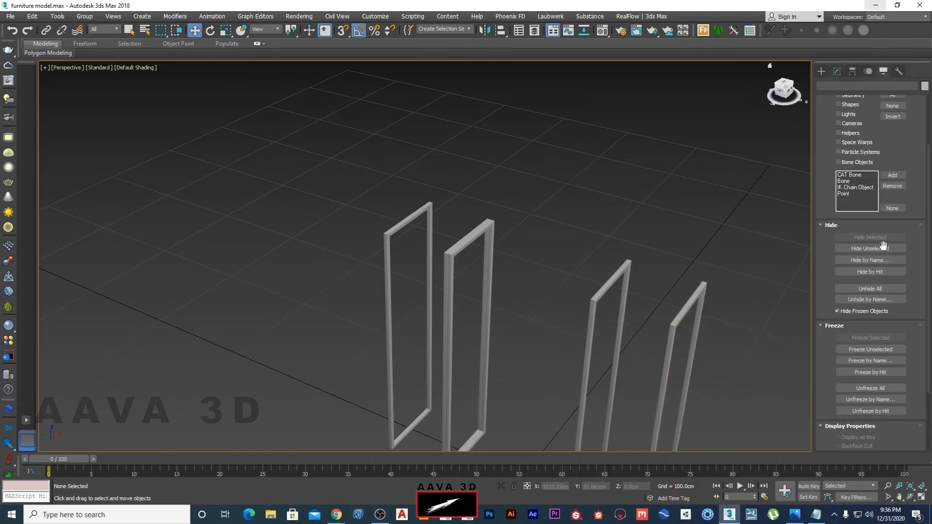
{"action": "left_click", "coordinate": [838, 311]}
{"action": "scroll", "coordinate": [617, 194], "scroll_direction": "down", "scroll_amount": 3}
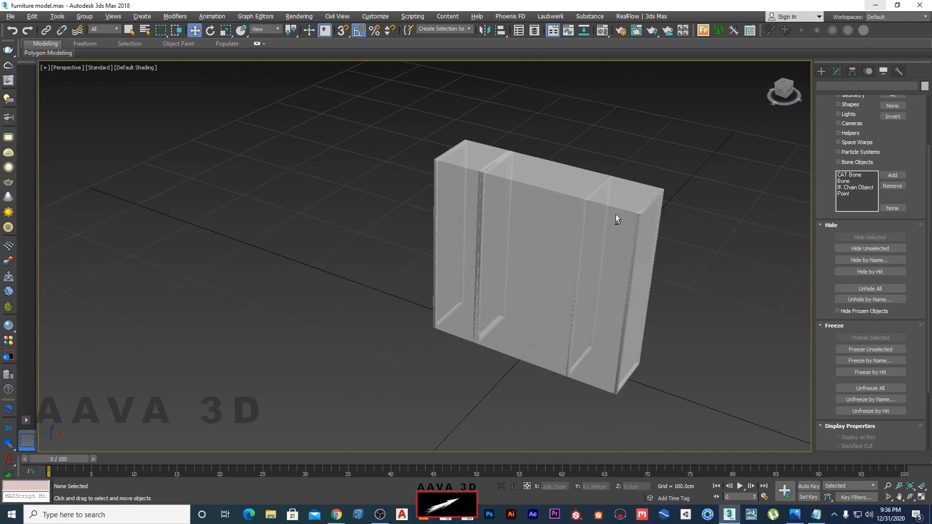
{"action": "middle_click_drag", "start_coordinate": [616, 215], "coordinate": [668, 214], "text": "alt"}
{"action": "right_click", "coordinate": [565, 111]}
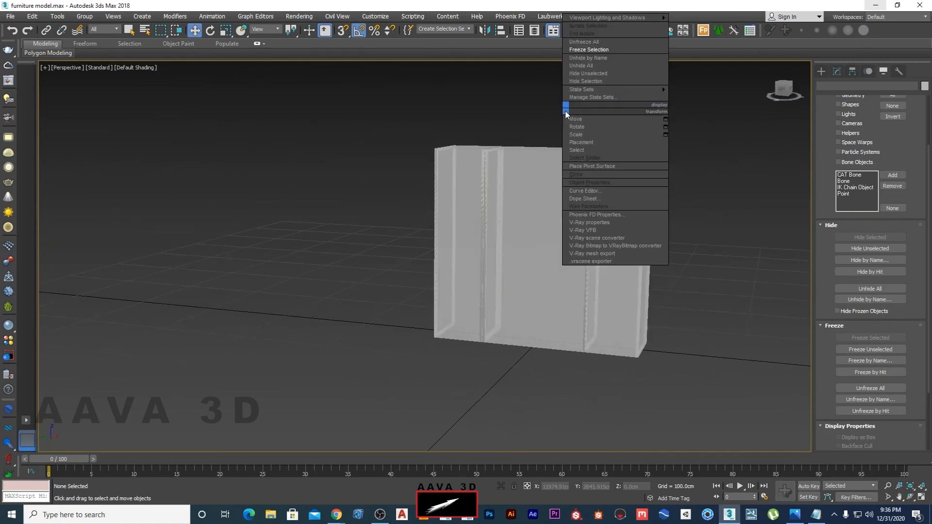
{"action": "left_click", "coordinate": [595, 43]}
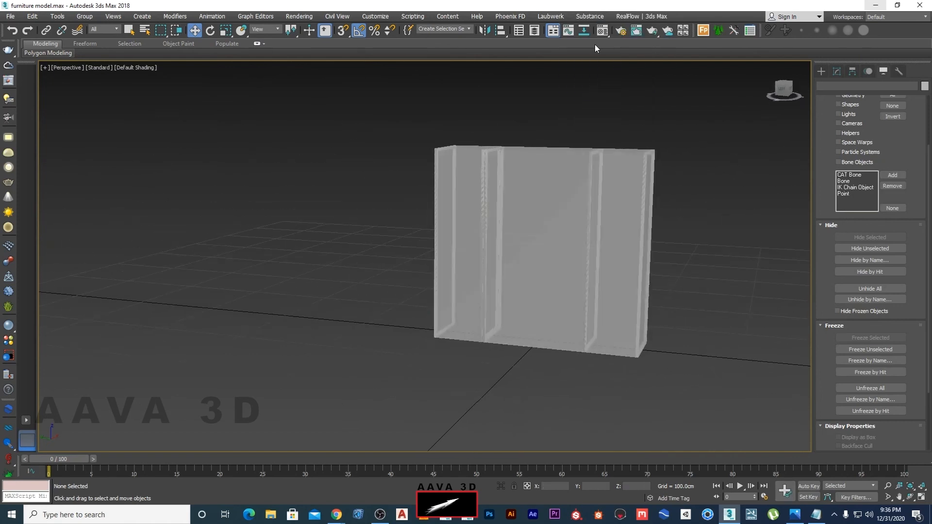
Set the reference box's height segments to 3 and display it see-through with edged faces
{"action": "left_click", "coordinate": [545, 161]}
{"action": "scroll", "coordinate": [583, 211], "scroll_direction": "up", "scroll_amount": 2}
{"action": "key", "text": "alt+x"}
{"action": "middle_click_drag", "start_coordinate": [583, 211], "coordinate": [541, 251], "text": "alt"}
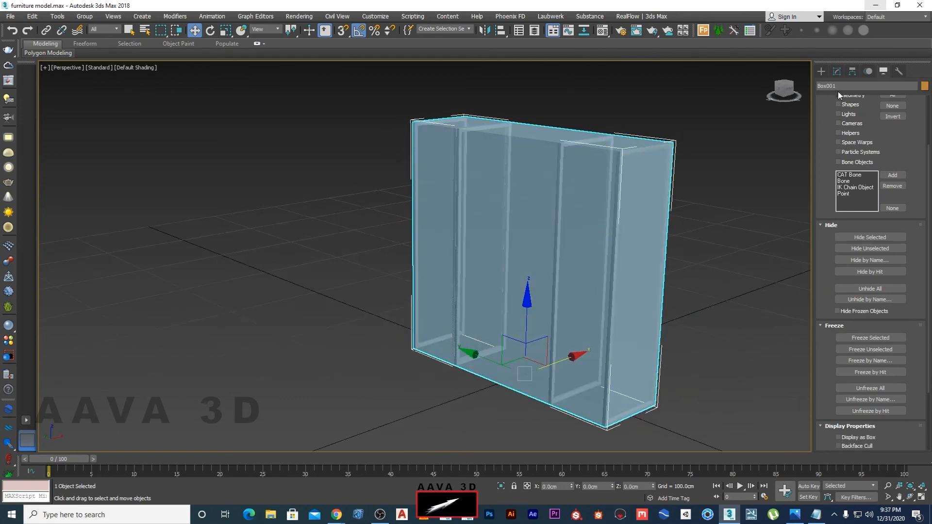
{"action": "left_click", "coordinate": [837, 72]}
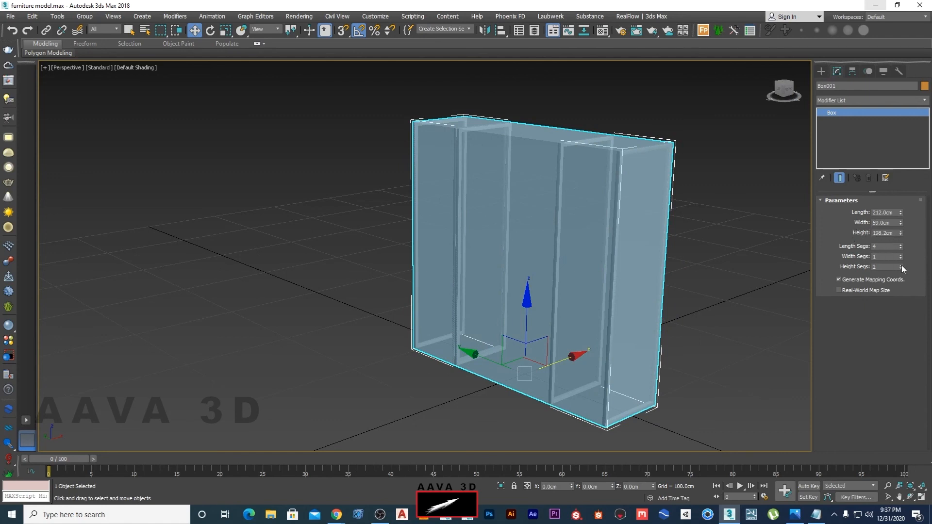
{"action": "key", "text": "F4"}
{"action": "middle_click_drag", "start_coordinate": [649, 257], "coordinate": [667, 231], "text": "alt"}
{"action": "scroll", "coordinate": [668, 241], "scroll_direction": "up", "scroll_amount": 1}
{"action": "scroll", "coordinate": [668, 240], "scroll_direction": "down", "scroll_amount": 1}
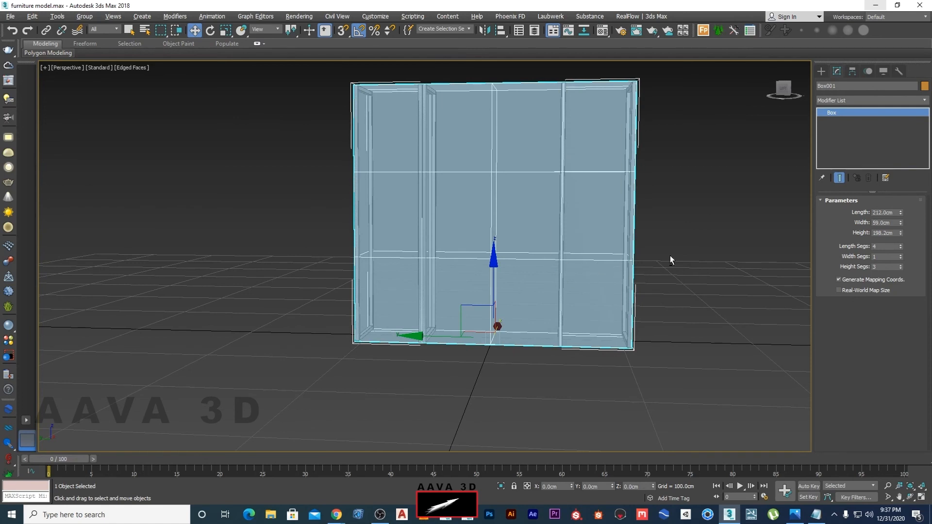
Convert the segmented reference box to an editable poly and turn off its see-through display
{"action": "right_click", "coordinate": [583, 203]}
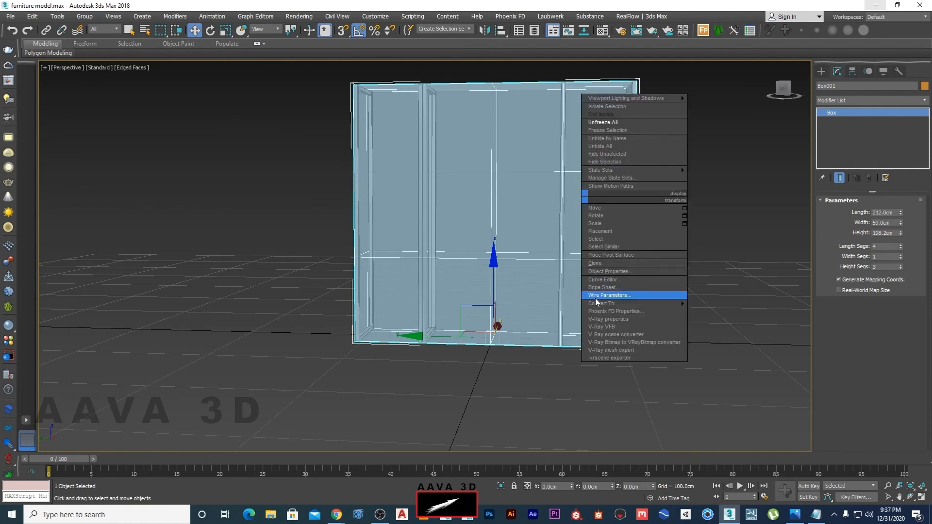
{"action": "mouse_move", "coordinate": [600, 305]}
{"action": "left_click", "coordinate": [722, 311]}
{"action": "middle_click_drag", "start_coordinate": [692, 255], "coordinate": [676, 235], "text": "alt"}
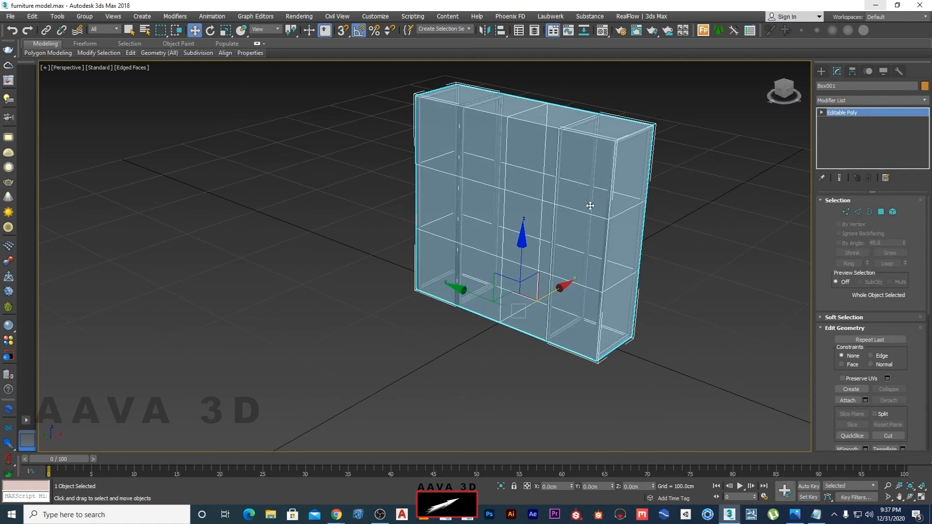
{"action": "key", "text": "alt+x"}
{"action": "mouse_move", "coordinate": [645, 245]}
{"action": "middle_mouse_down", "text": "alt"}
{"action": "mouse_move", "coordinate": [700, 224]}
{"action": "mouse_move", "coordinate": [618, 231]}
{"action": "mouse_move", "coordinate": [636, 203]}
{"action": "mouse_move", "coordinate": [606, 226]}
{"action": "middle_mouse_up", "text": "alt"}
{"action": "scroll", "coordinate": [619, 226], "scroll_direction": "up", "scroll_amount": 3}
Check the cabinet heights in the reference photo and select the box's lower interior row of vertices in the maximized Left view
{"action": "left_click", "coordinate": [794, 513]}
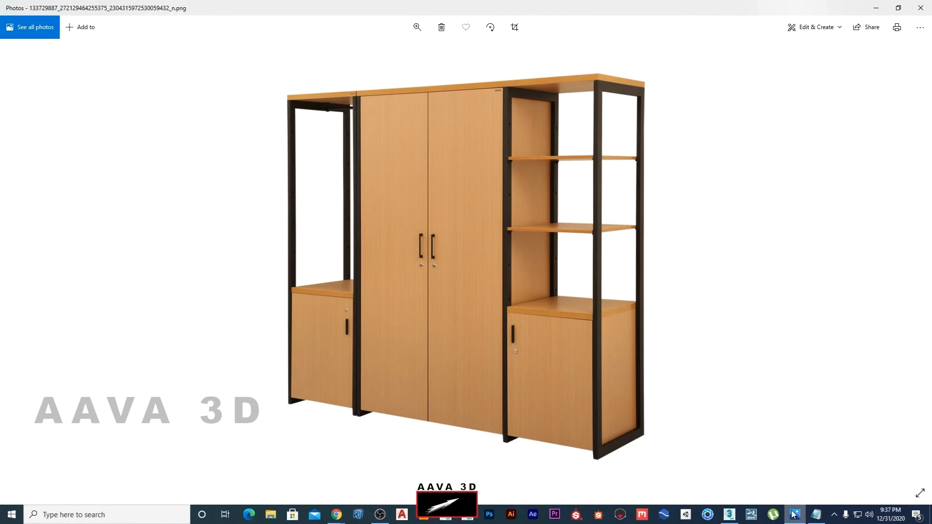
{"action": "left_click", "coordinate": [795, 513]}
{"action": "key", "text": "alt+w"}
{"action": "left_click", "coordinate": [375, 367]}
{"action": "key", "text": "alt+w"}
{"action": "scroll", "coordinate": [370, 326], "scroll_direction": "down", "scroll_amount": 3}
{"action": "middle_click_drag", "start_coordinate": [494, 364], "coordinate": [588, 243]}
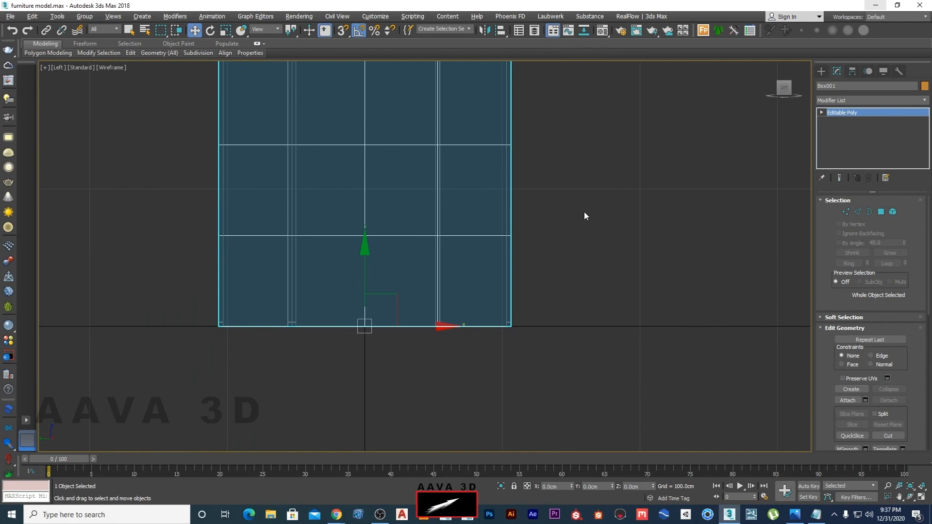
{"action": "key", "text": "1"}
{"action": "middle_click_drag", "start_coordinate": [580, 212], "coordinate": [600, 268]}
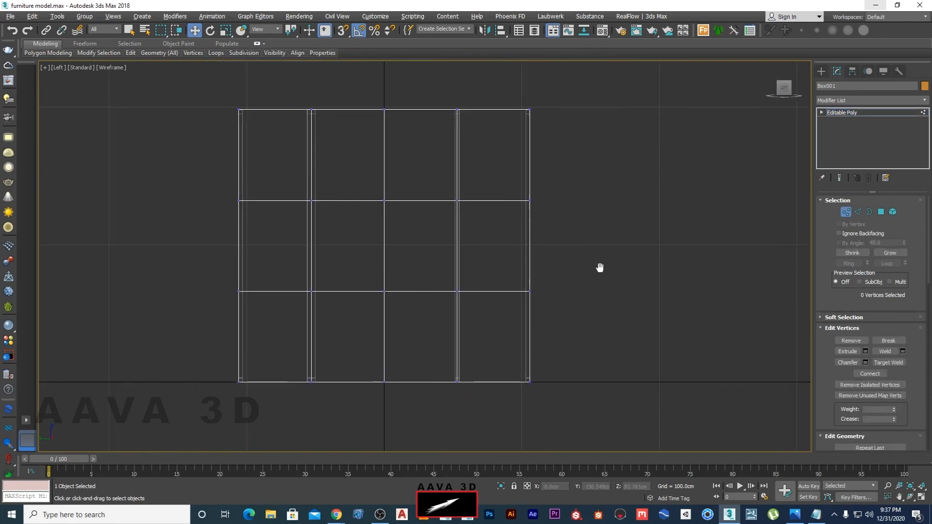
{"action": "left_click_drag", "start_coordinate": [598, 251], "coordinate": [159, 325]}
{"action": "scroll", "coordinate": [351, 290], "scroll_direction": "up", "scroll_amount": 1}
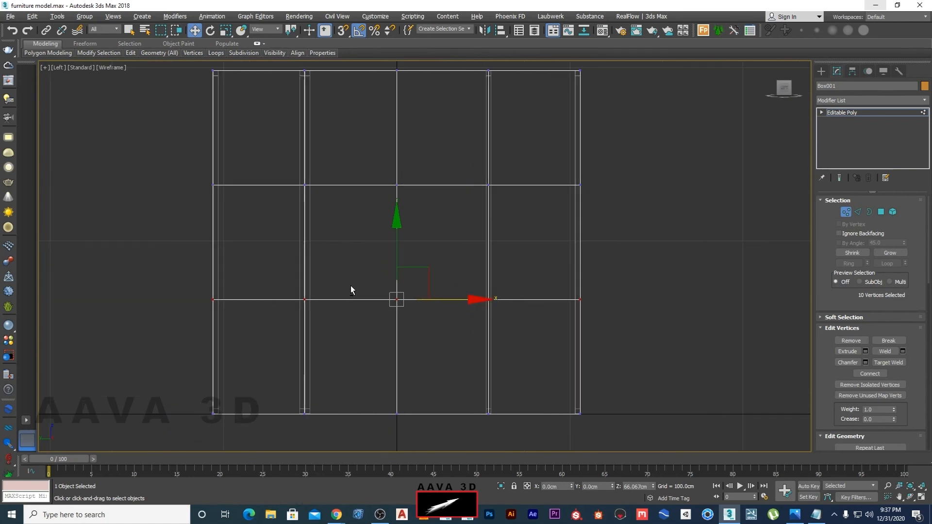
{"action": "scroll", "coordinate": [578, 322], "scroll_direction": "up", "scroll_amount": 1}
{"action": "scroll", "coordinate": [573, 318], "scroll_direction": "down", "scroll_amount": 1}
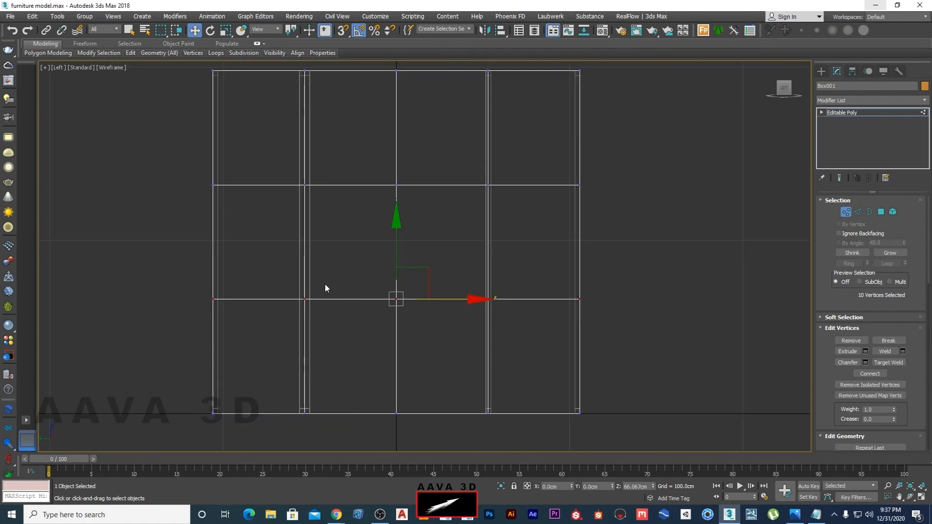
Try raising the selected vertex row by about 5 cm and undo the move
{"action": "left_click_drag", "start_coordinate": [395, 233], "coordinate": [397, 224]}
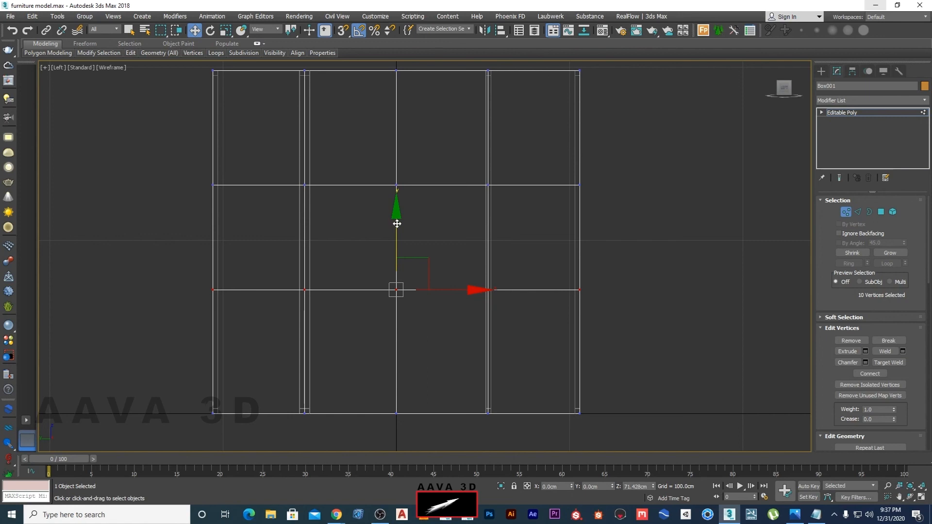
{"action": "key", "text": "ctrl+z"}
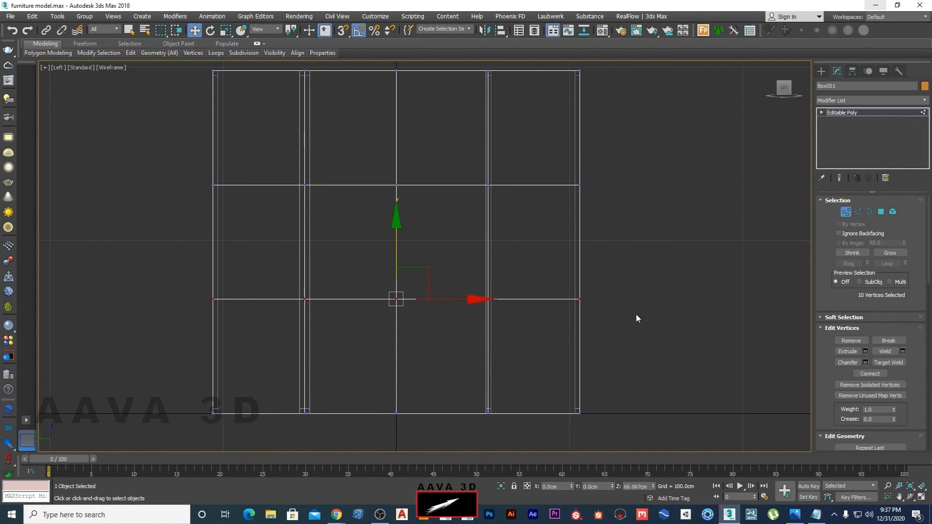
{"action": "key", "text": "shift+z"}
Examine the height of the lower cabinets in the reference photo again
{"action": "left_click", "coordinate": [795, 515]}
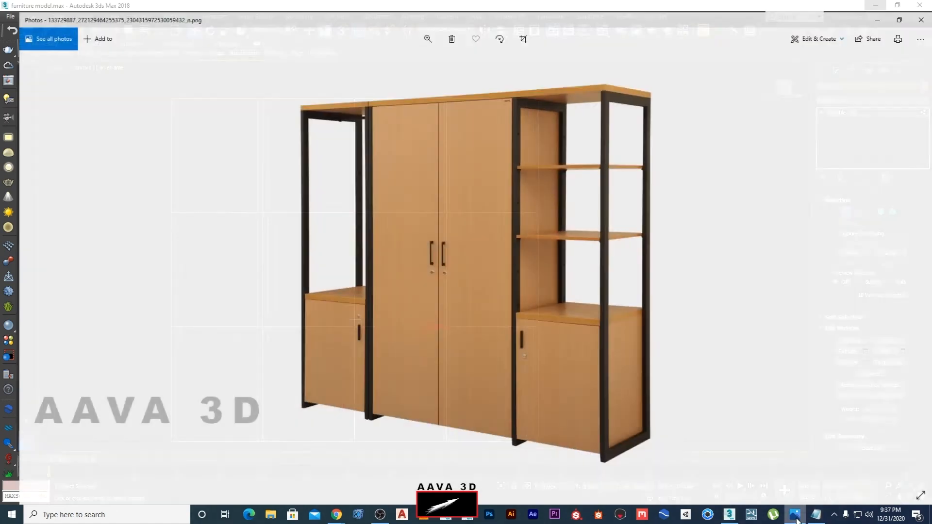